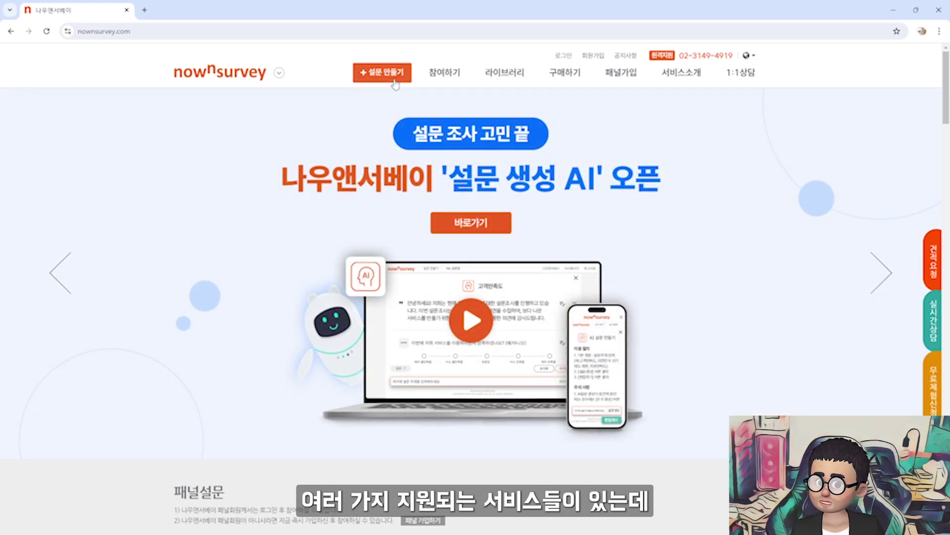
Open the 설문 광장 public survey plaza from the 참여하기 menu
{"action": "mouse_move", "coordinate": [461, 94]}
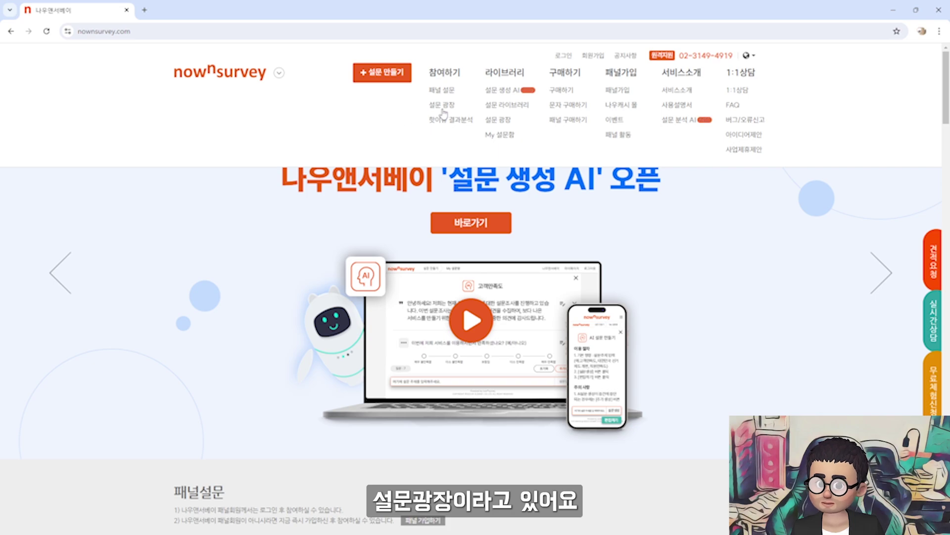
{"action": "left_click", "coordinate": [448, 107]}
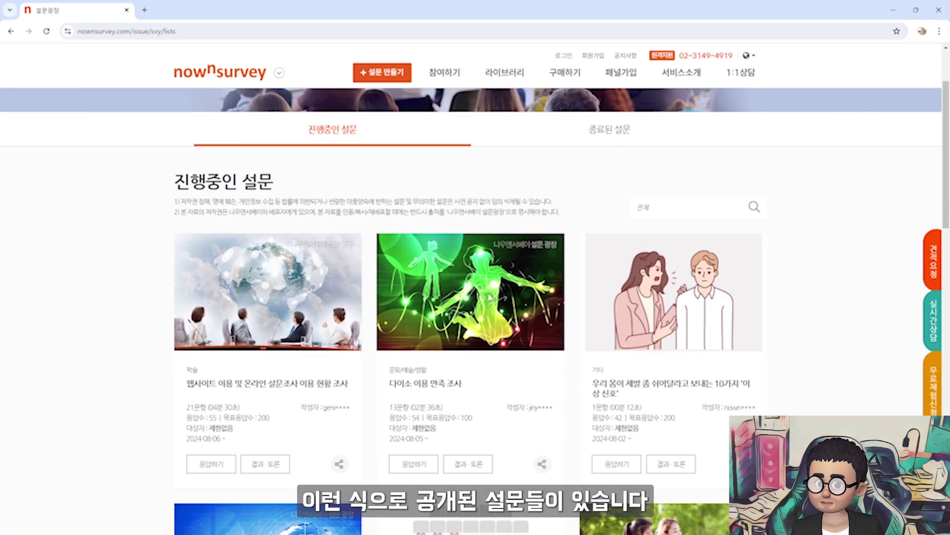
{"action": "scroll", "coordinate": [401, 325], "scroll_direction": "down", "scroll_amount": 1}
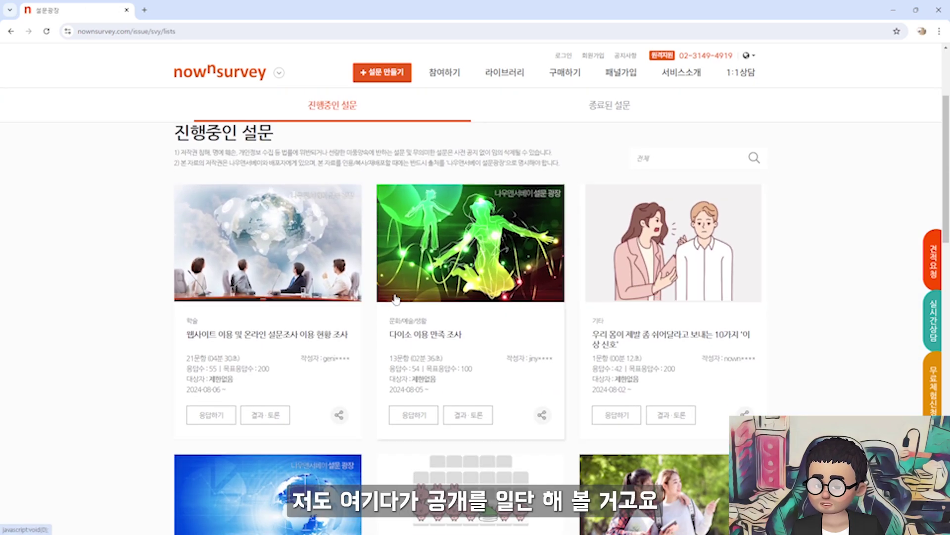
{"action": "scroll", "coordinate": [448, 360], "scroll_direction": "down", "scroll_amount": 5}
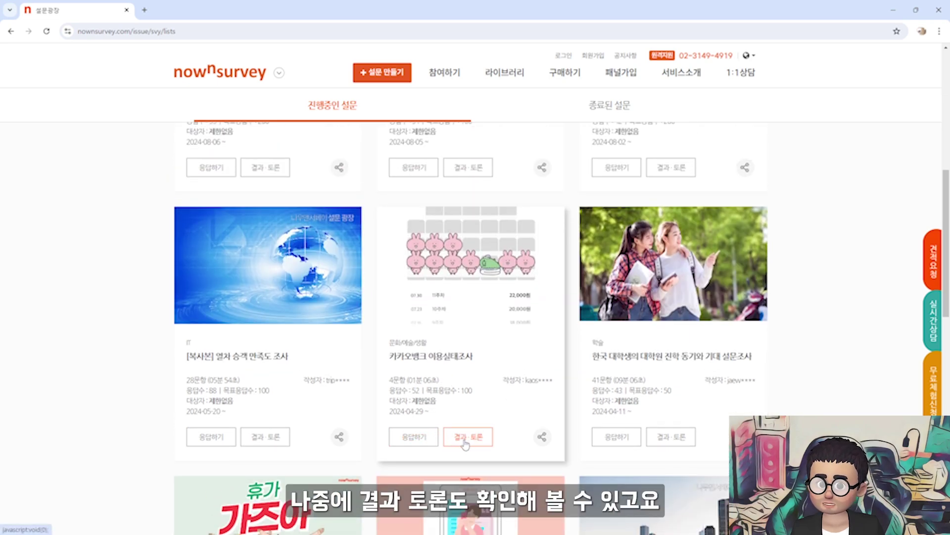
{"action": "scroll", "coordinate": [417, 231], "scroll_direction": "up", "scroll_amount": 8}
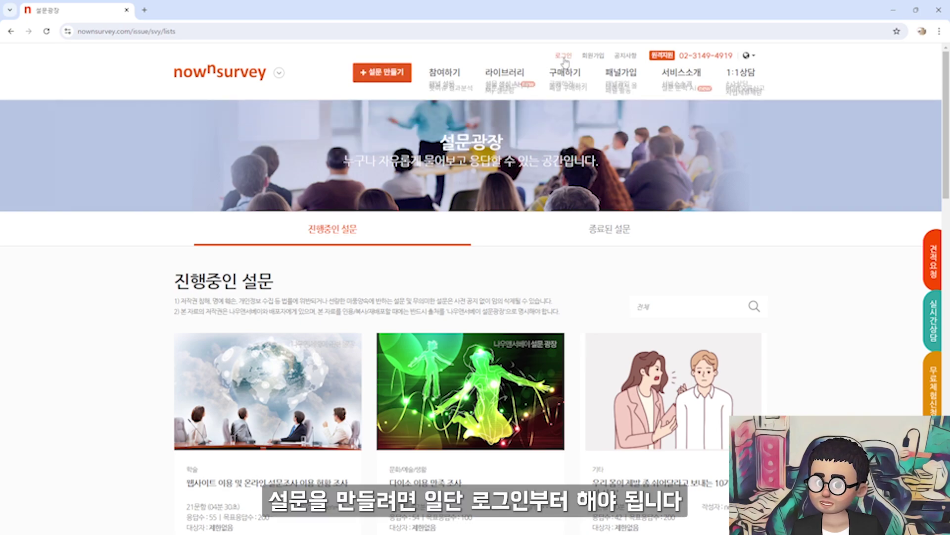
Start 회원가입, accept both required agreements, and continue to the 회원정보입력 form
{"action": "left_click", "coordinate": [597, 58]}
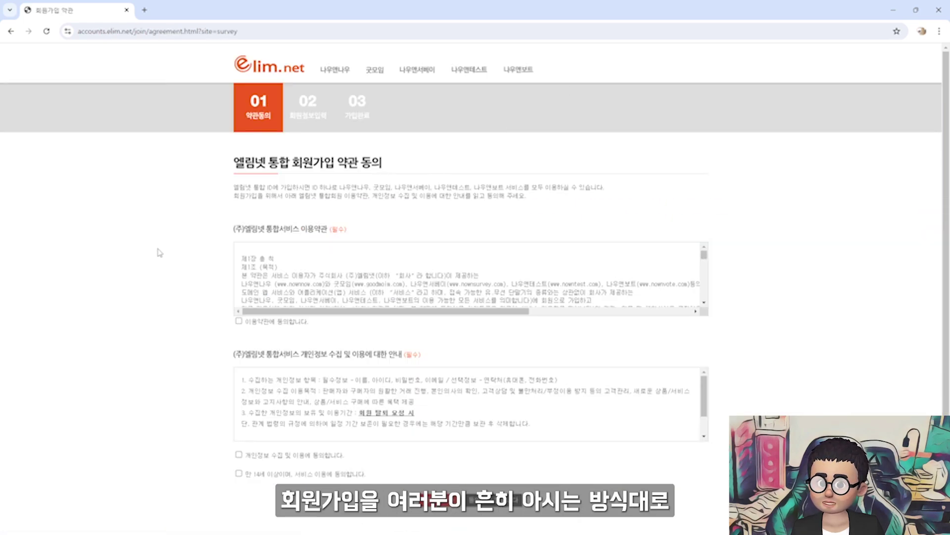
{"action": "scroll", "coordinate": [158, 297], "scroll_direction": "down", "scroll_amount": 1}
{"action": "left_click", "coordinate": [238, 272]}
{"action": "left_click", "coordinate": [238, 405]}
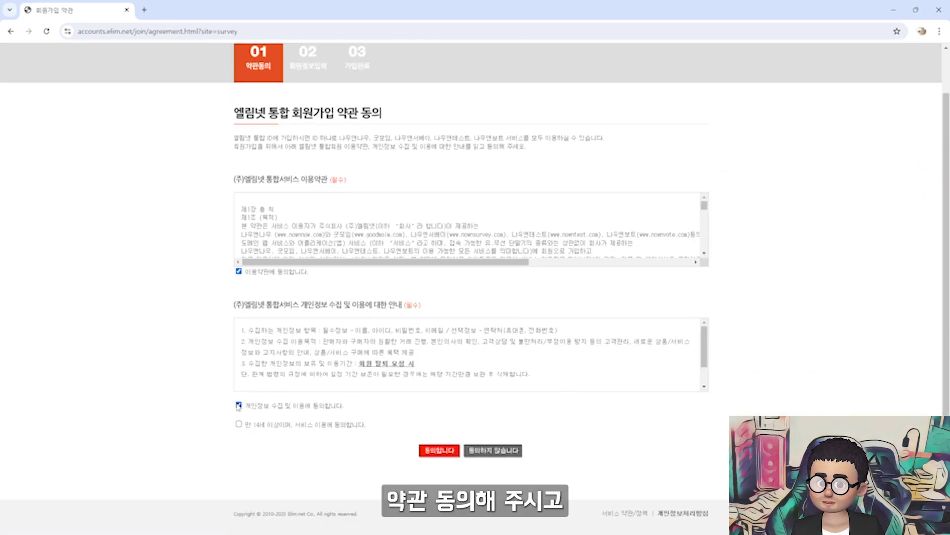
{"action": "left_click", "coordinate": [440, 450]}
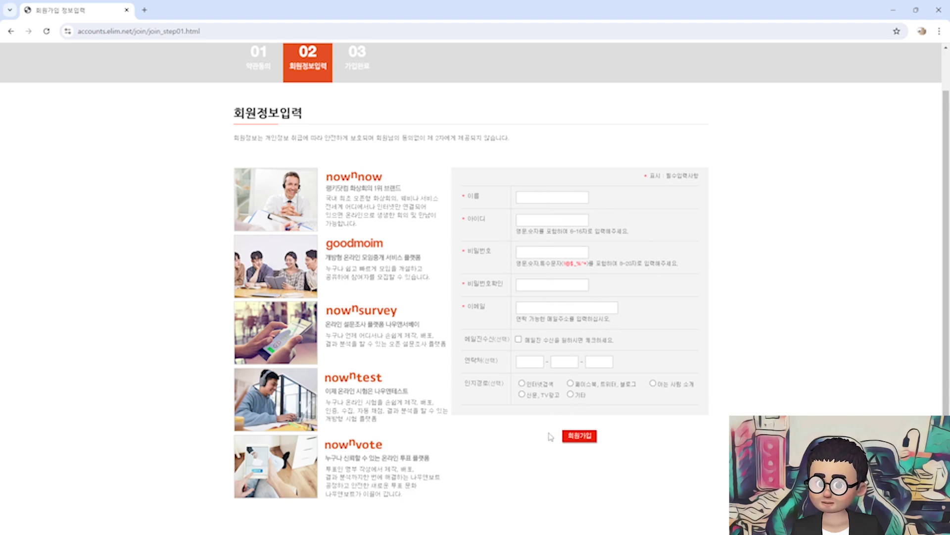
{"action": "scroll", "coordinate": [424, 348], "scroll_direction": "up", "scroll_amount": 2}
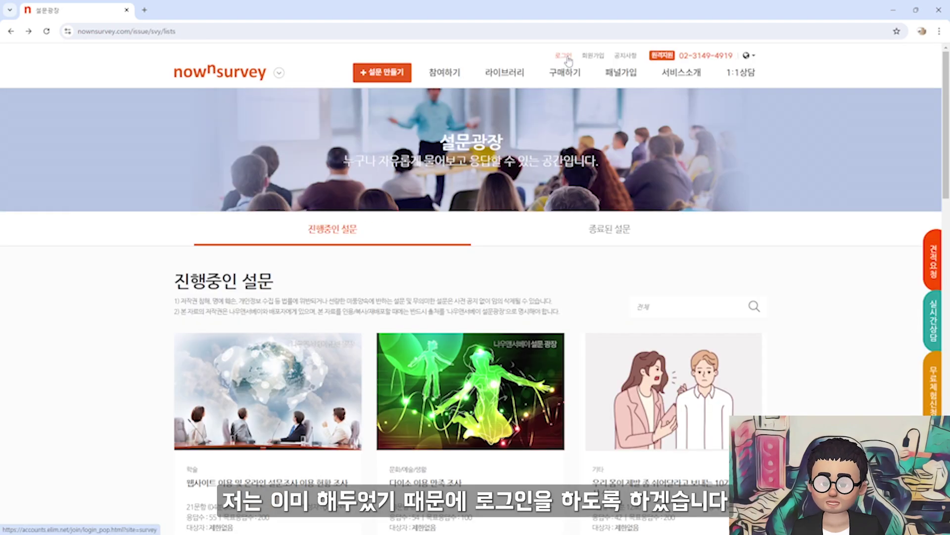
Sign in to nownsurvey and go to the + 설문 만들기 page
{"action": "left_click", "coordinate": [564, 55]}
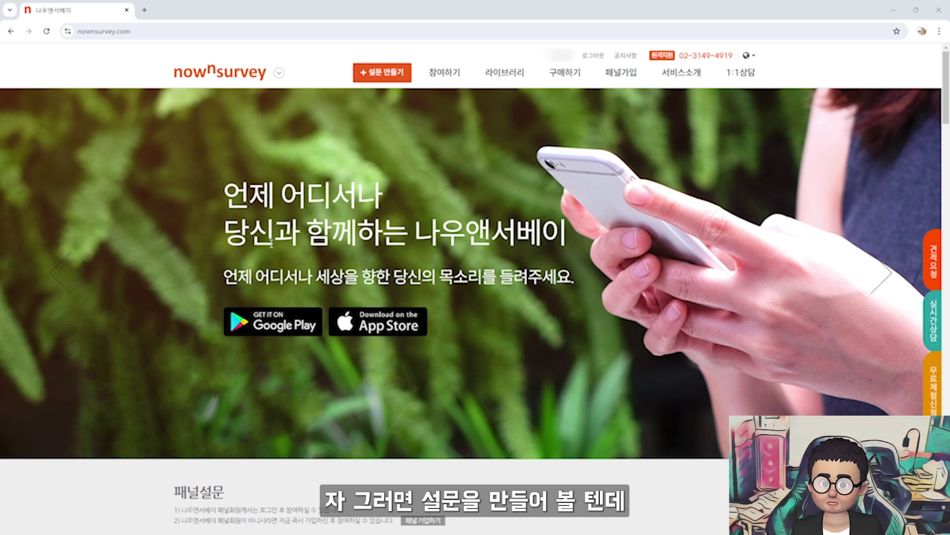
{"action": "left_click", "coordinate": [381, 72]}
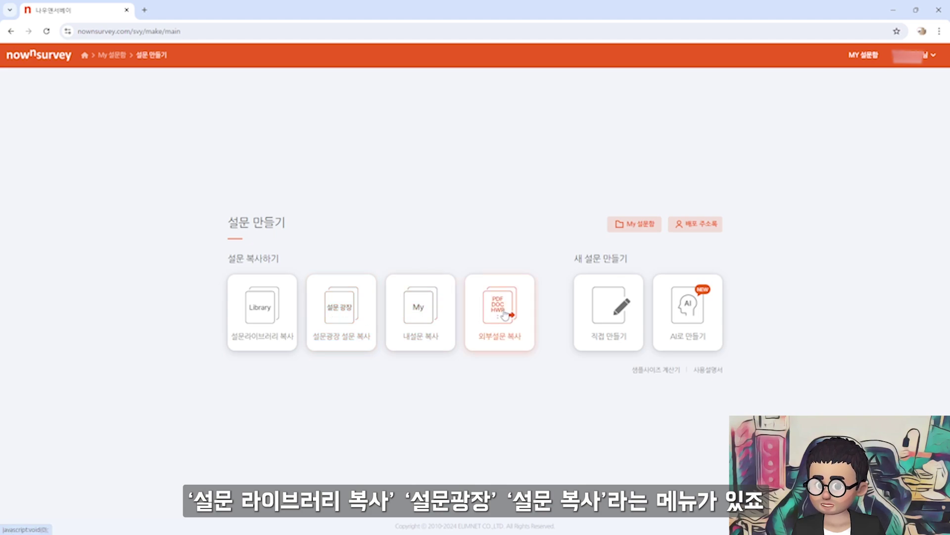
{"action": "left_click", "coordinate": [265, 324]}
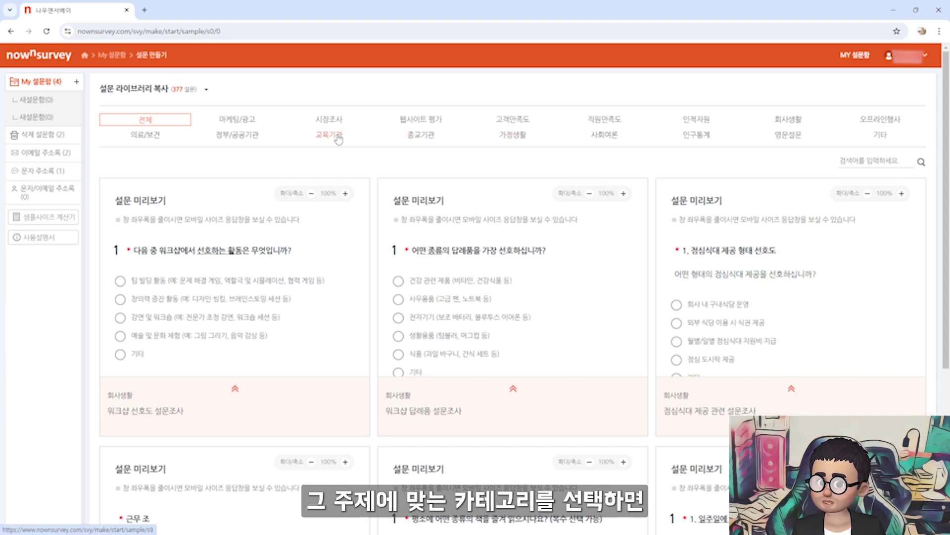
{"action": "left_click", "coordinate": [339, 140]}
{"action": "scroll", "coordinate": [346, 274], "scroll_direction": "down", "scroll_amount": 3}
{"action": "scroll", "coordinate": [456, 297], "scroll_direction": "down", "scroll_amount": 3}
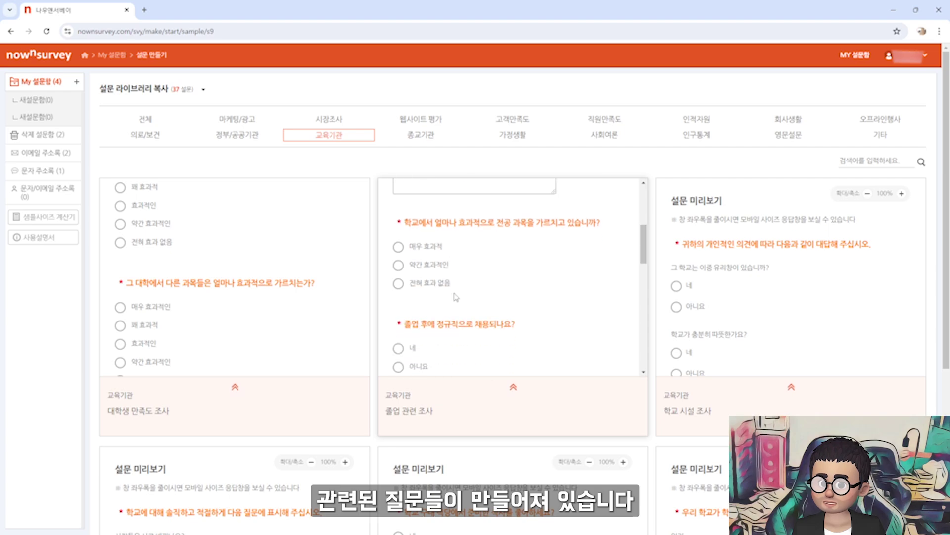
{"action": "scroll", "coordinate": [720, 342], "scroll_direction": "down", "scroll_amount": 3}
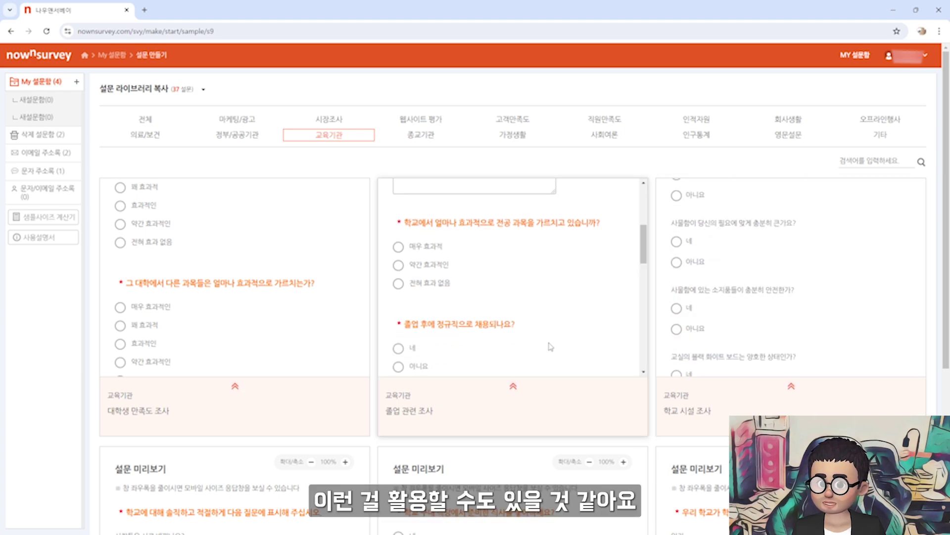
{"action": "scroll", "coordinate": [548, 369], "scroll_direction": "up", "scroll_amount": 5}
{"action": "left_click", "coordinate": [151, 55]}
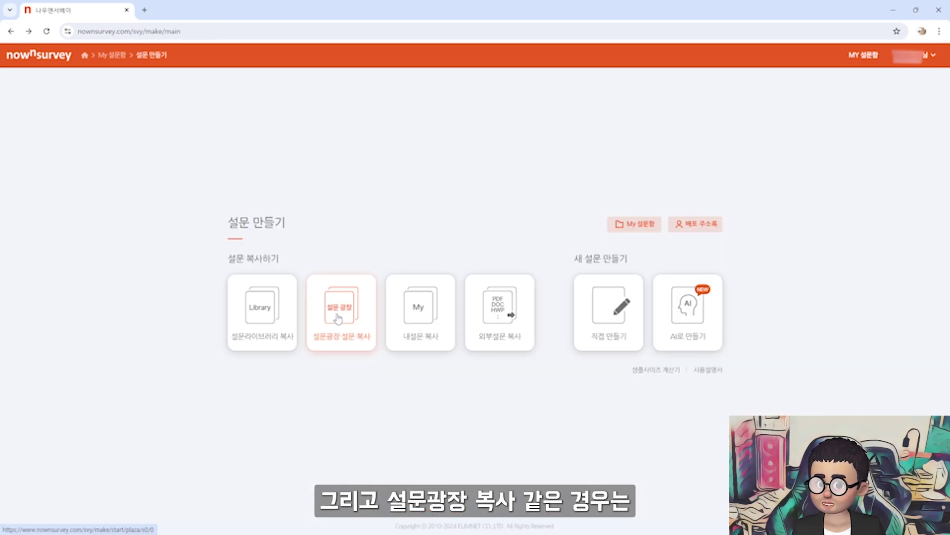
{"action": "left_click", "coordinate": [347, 313]}
{"action": "key", "text": "Return"}
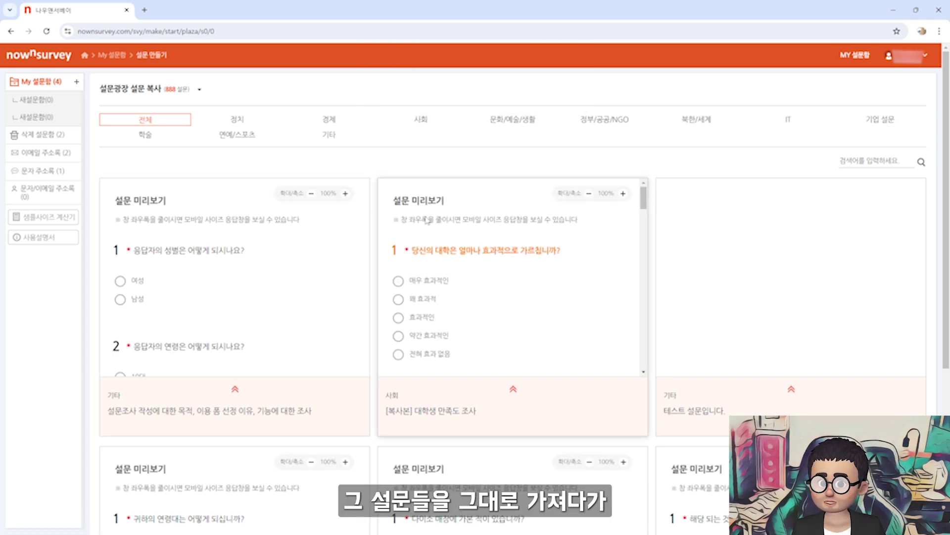
{"action": "scroll", "coordinate": [489, 259], "scroll_direction": "down", "scroll_amount": 2}
{"action": "scroll", "coordinate": [489, 259], "scroll_direction": "down", "scroll_amount": 10}
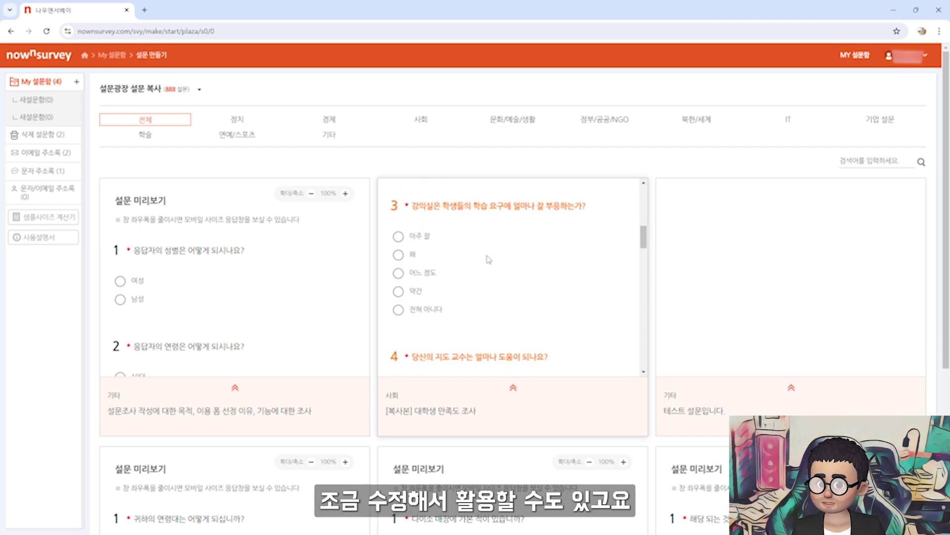
{"action": "scroll", "coordinate": [489, 259], "scroll_direction": "up", "scroll_amount": 2}
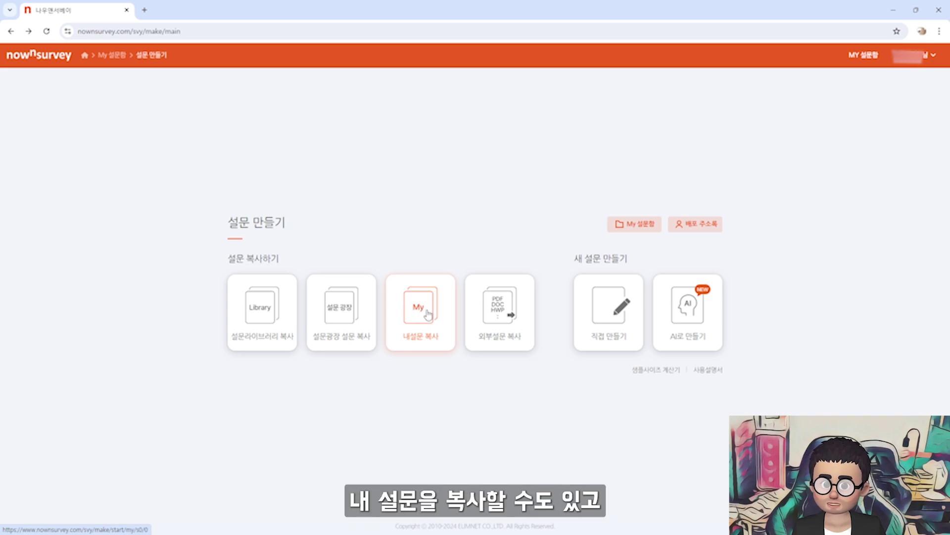
Open 외부설문 복사, clear its instructions, and paste a sample open question
{"action": "left_click", "coordinate": [494, 318]}
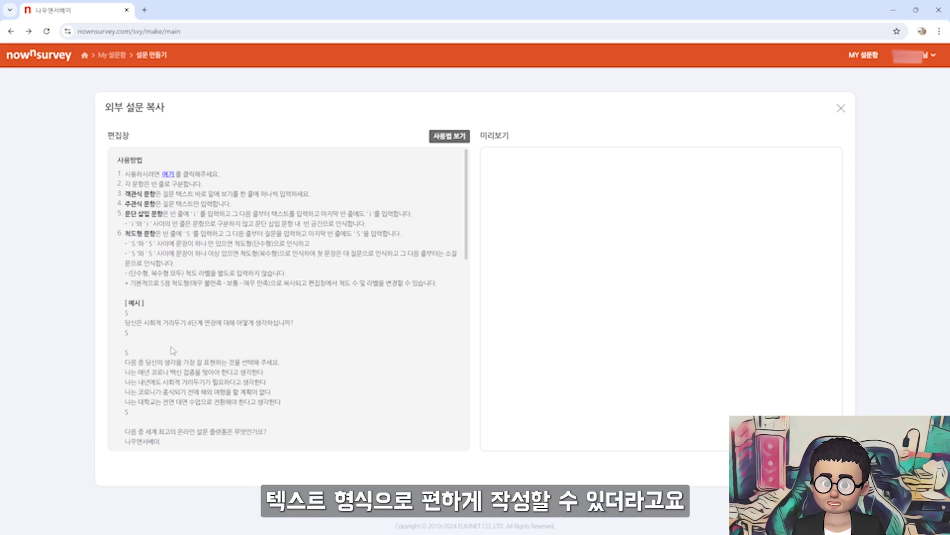
{"action": "left_click", "coordinate": [168, 175]}
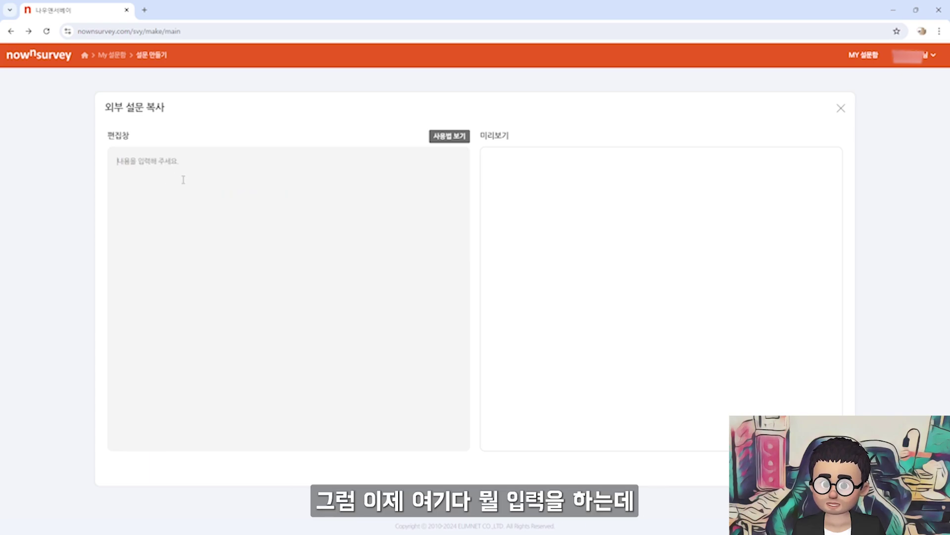
{"action": "type", "text": "당신의 생각을 말씀해주세요."}
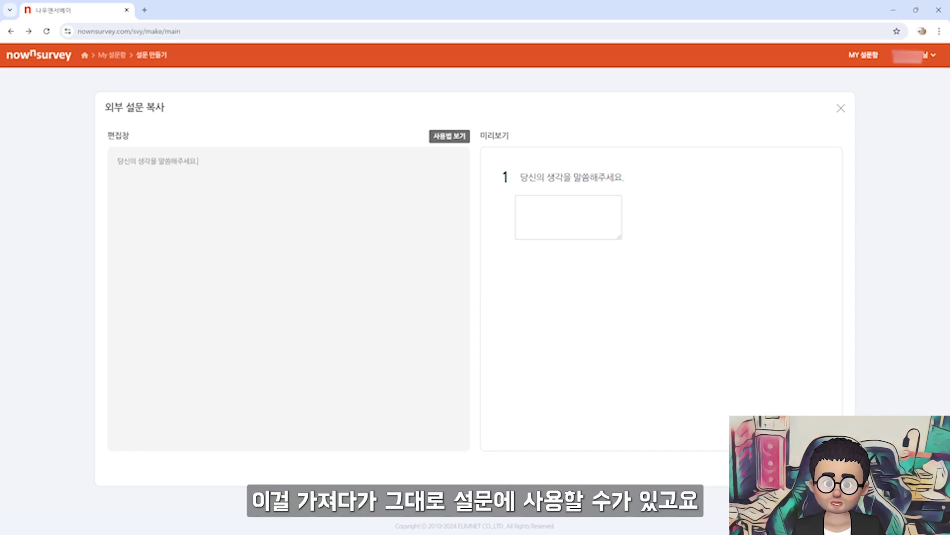
Review the 사용법 보기 S and i rules, then select the whole [예시] survey text
{"action": "left_click", "coordinate": [449, 136]}
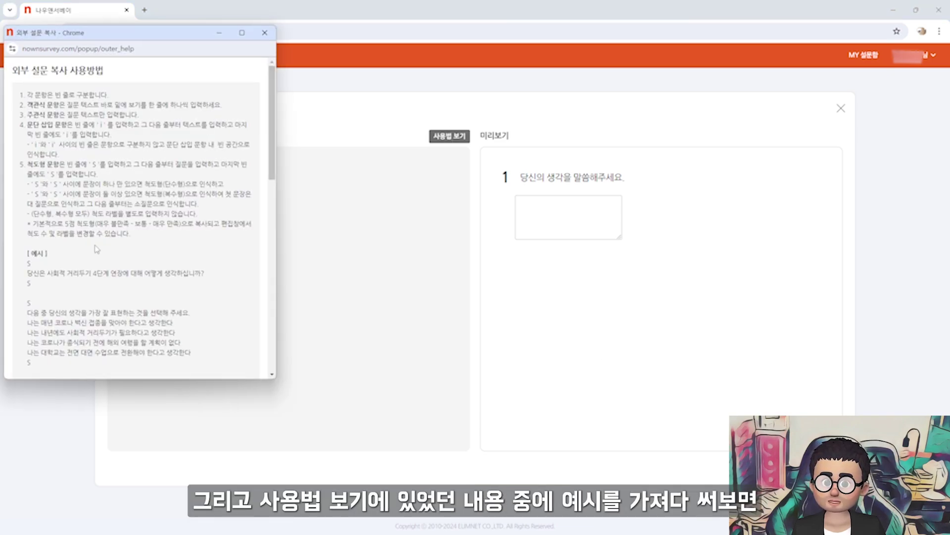
{"action": "scroll", "coordinate": [96, 249], "scroll_direction": "down", "scroll_amount": 2}
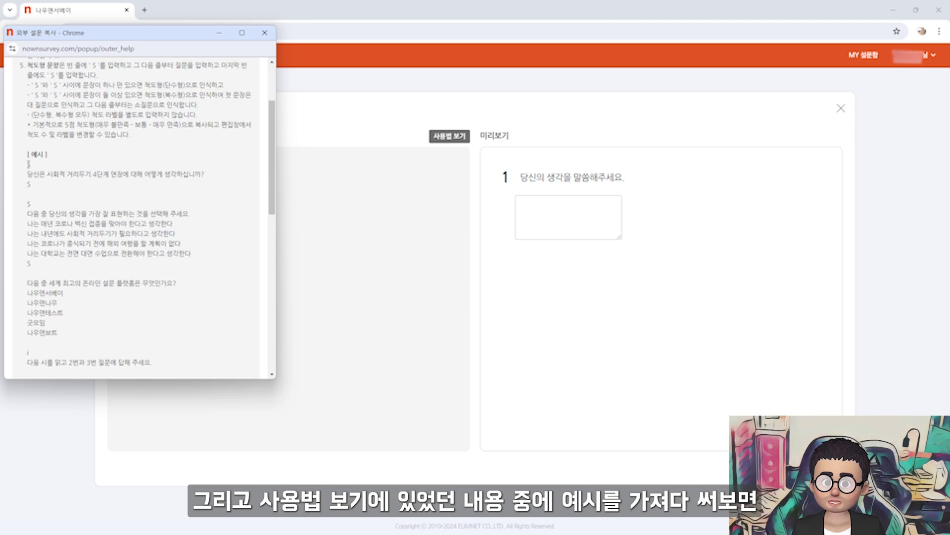
{"action": "left_click_drag", "start_coordinate": [27, 164], "coordinate": [40, 168]}
{"action": "scroll", "coordinate": [40, 169], "scroll_direction": "up", "scroll_amount": 1}
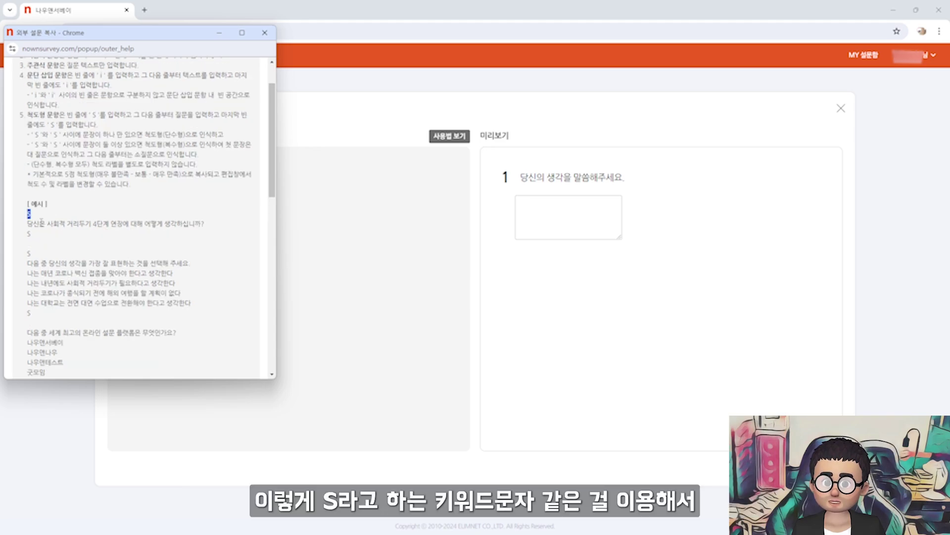
{"action": "left_click_drag", "start_coordinate": [27, 221], "coordinate": [202, 234]}
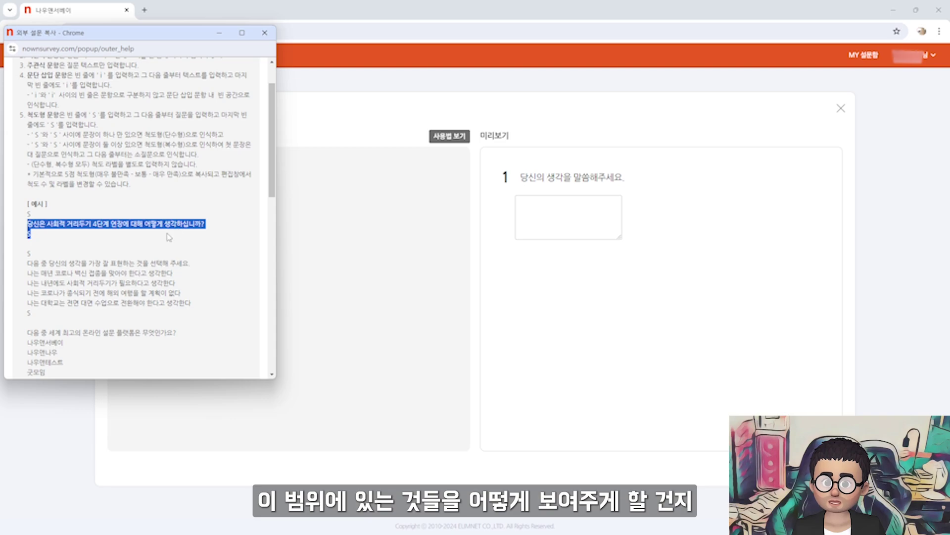
{"action": "left_click_drag", "start_coordinate": [52, 134], "coordinate": [64, 134]}
{"action": "left_click_drag", "start_coordinate": [51, 94], "coordinate": [56, 95]}
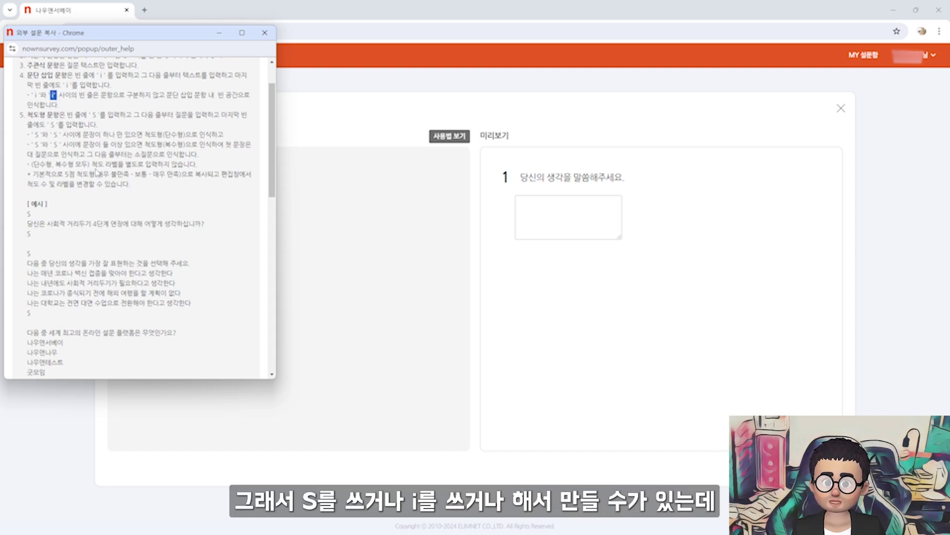
{"action": "scroll", "coordinate": [96, 172], "scroll_direction": "down", "scroll_amount": 1}
{"action": "left_click_drag", "start_coordinate": [29, 163], "coordinate": [184, 365]}
{"action": "key", "text": "ctrl+c"}
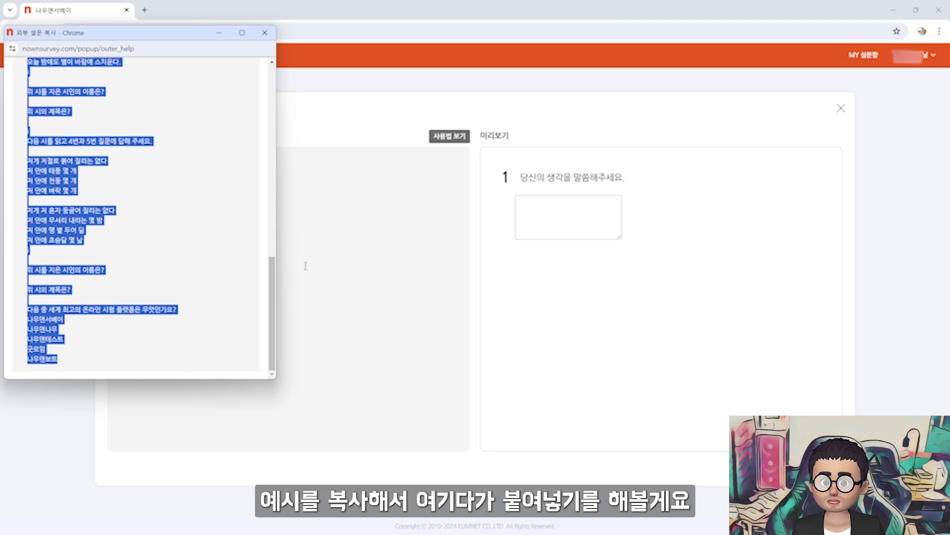
{"action": "left_click", "coordinate": [305, 266]}
{"action": "left_click_drag", "start_coordinate": [198, 162], "coordinate": [50, 163]}
Paste the example survey over the sample line and try the first preview question
{"action": "key", "text": "ctrl+v"}
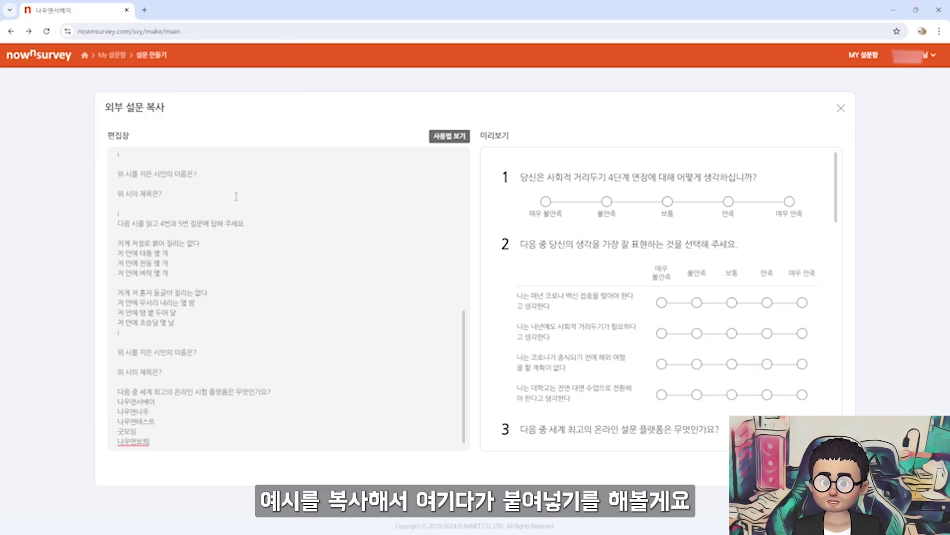
{"action": "scroll", "coordinate": [198, 247], "scroll_direction": "up", "scroll_amount": 10}
{"action": "left_click_drag", "start_coordinate": [117, 161], "coordinate": [167, 179]}
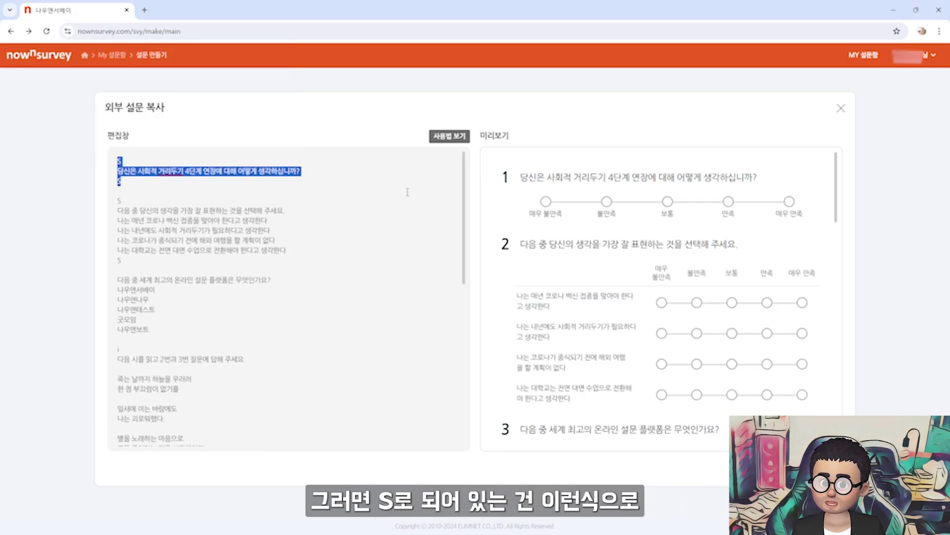
{"action": "left_click", "coordinate": [606, 201]}
Walk through the scale question's statements and the platform question's five options
{"action": "left_click_drag", "start_coordinate": [118, 210], "coordinate": [282, 212]}
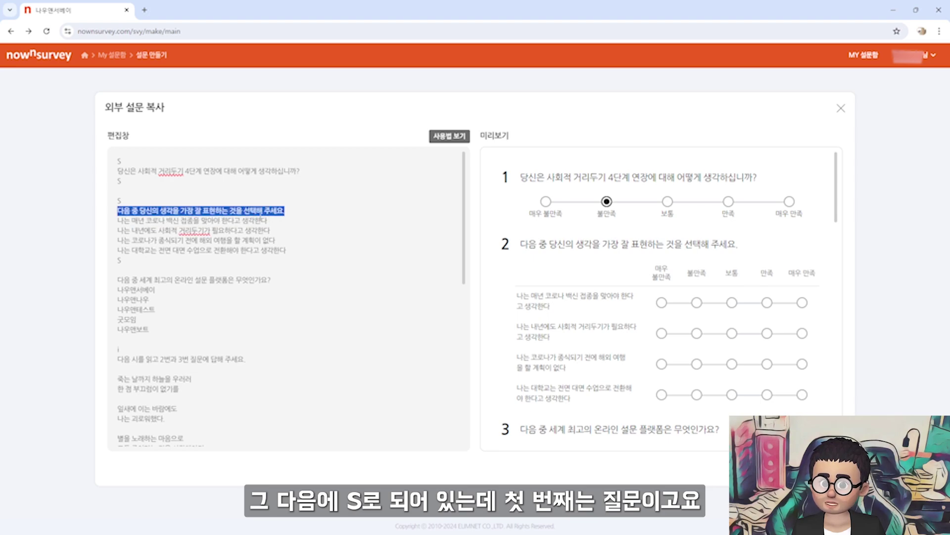
{"action": "left_click_drag", "start_coordinate": [118, 221], "coordinate": [297, 250]}
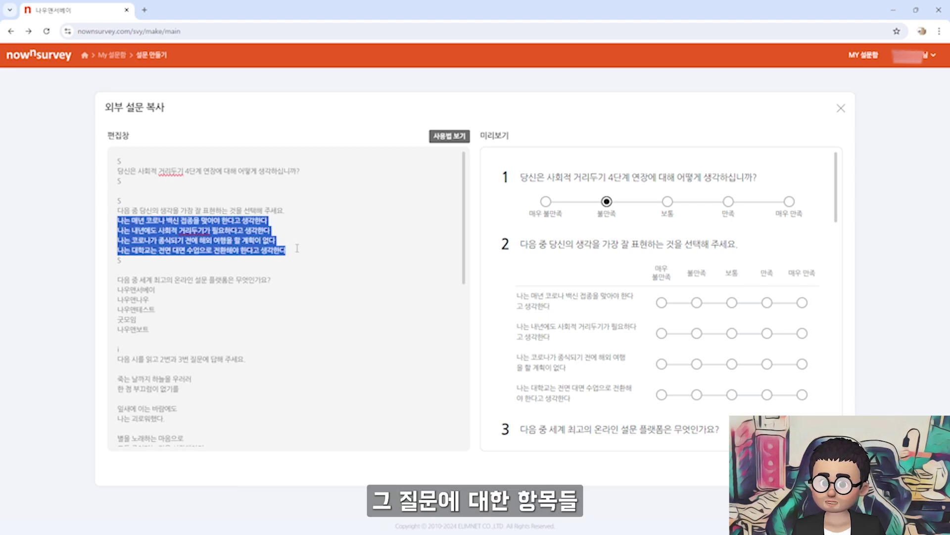
{"action": "left_click_drag", "start_coordinate": [118, 279], "coordinate": [271, 289]}
{"action": "left_click", "coordinate": [172, 286]}
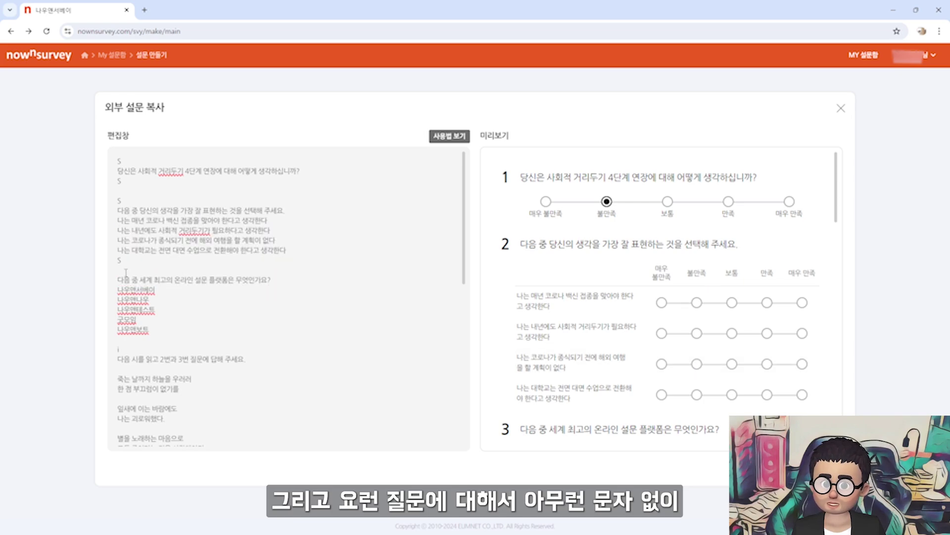
{"action": "left_click_drag", "start_coordinate": [118, 279], "coordinate": [161, 328]}
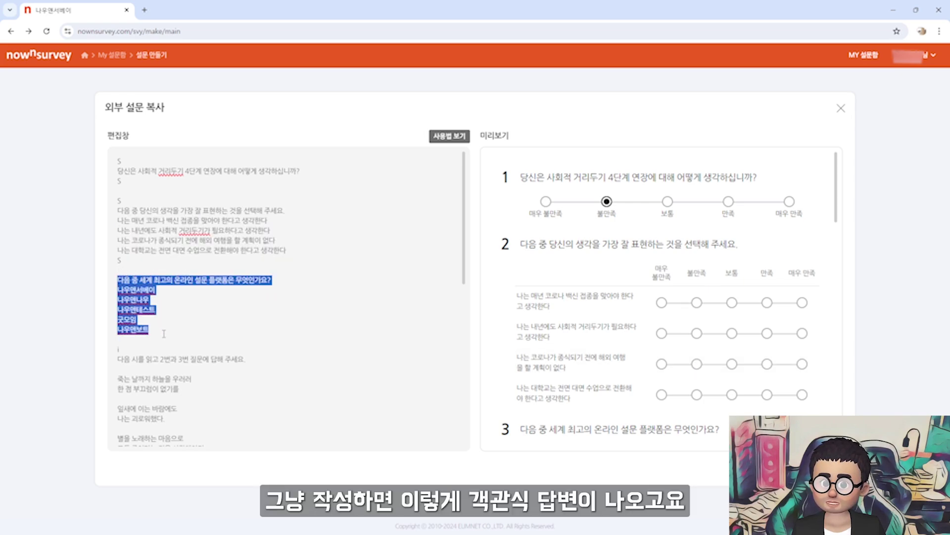
{"action": "left_click", "coordinate": [181, 333]}
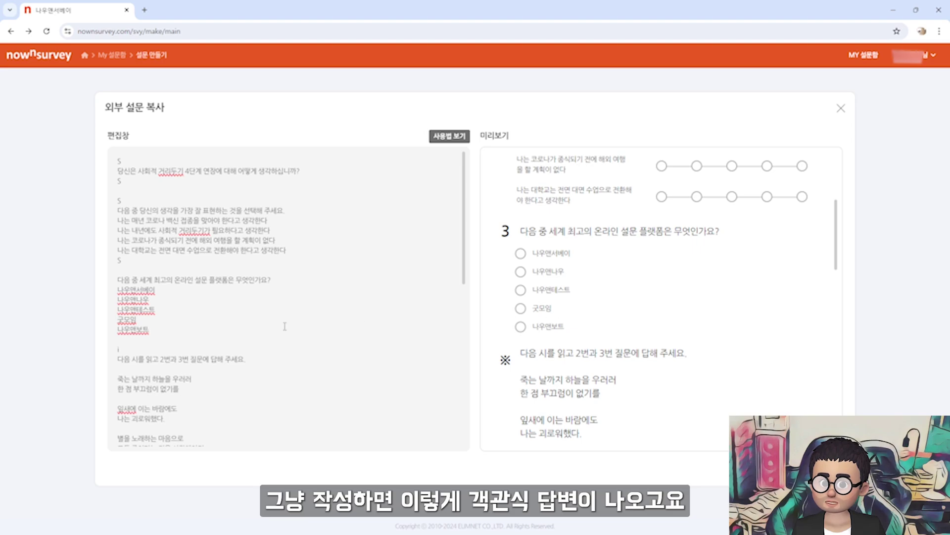
Walk through the poem passage block and its two follow-up questions
{"action": "scroll", "coordinate": [284, 326], "scroll_direction": "down", "scroll_amount": 3}
{"action": "left_click_drag", "start_coordinate": [117, 210], "coordinate": [263, 351]}
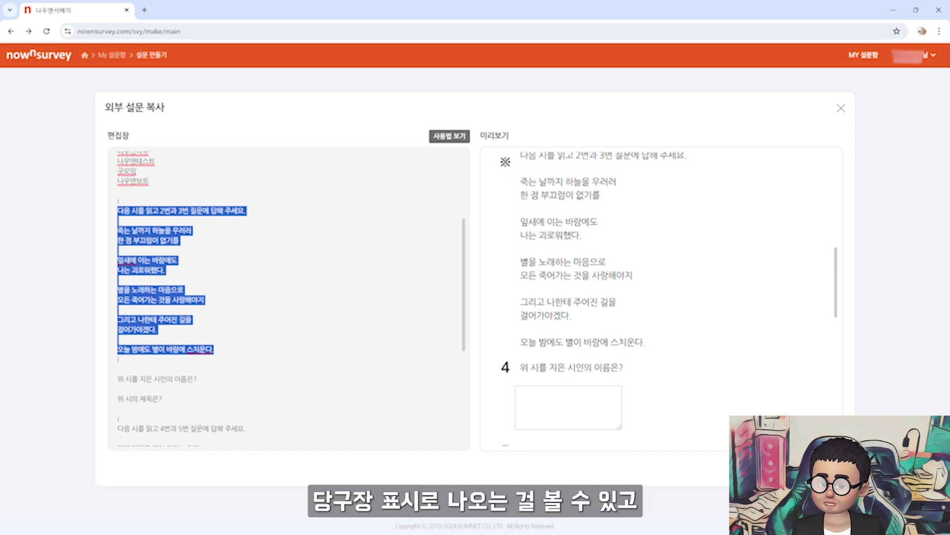
{"action": "left_click_drag", "start_coordinate": [118, 378], "coordinate": [163, 399]}
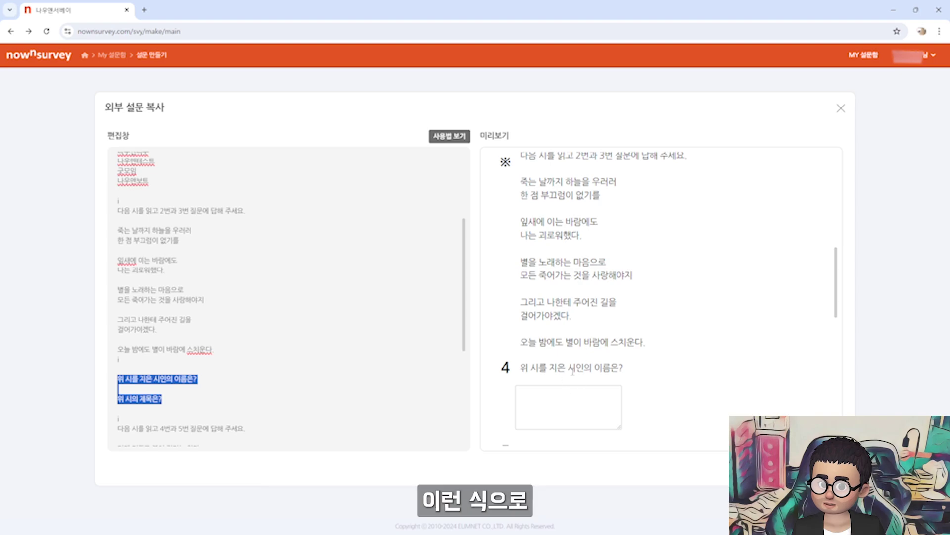
{"action": "left_click", "coordinate": [272, 362]}
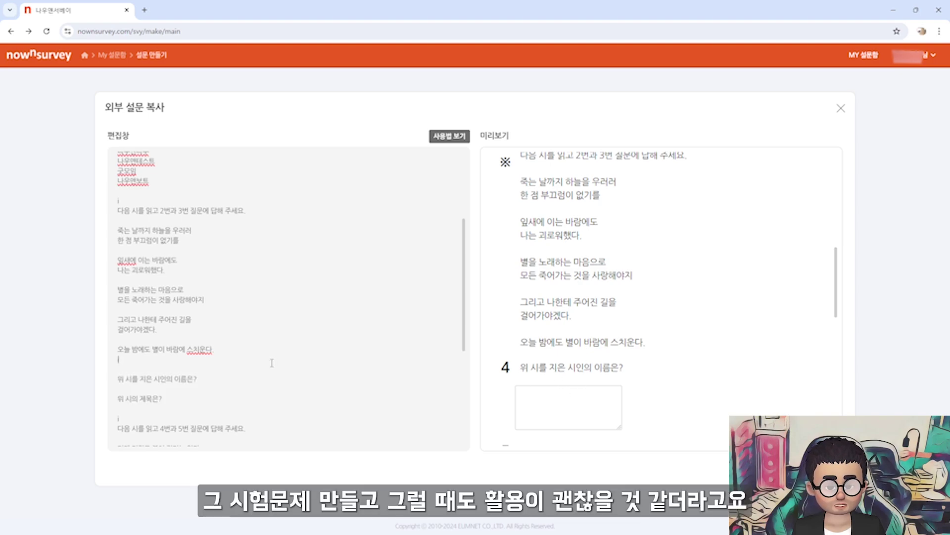
{"action": "scroll", "coordinate": [277, 363], "scroll_direction": "down", "scroll_amount": 4}
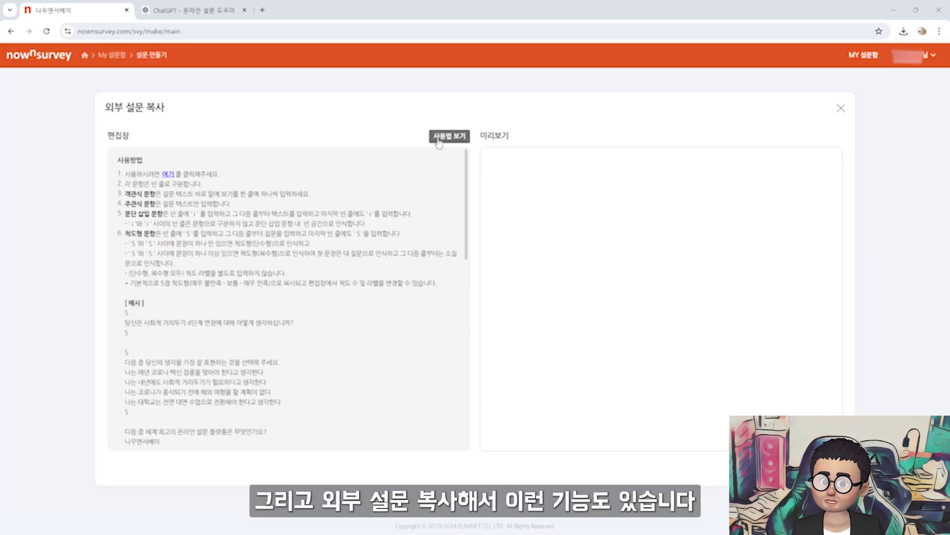
Ask ChatGPT's 온라인 설문 도우미 for a survey about running IT education on YouTube
{"action": "left_click", "coordinate": [202, 11]}
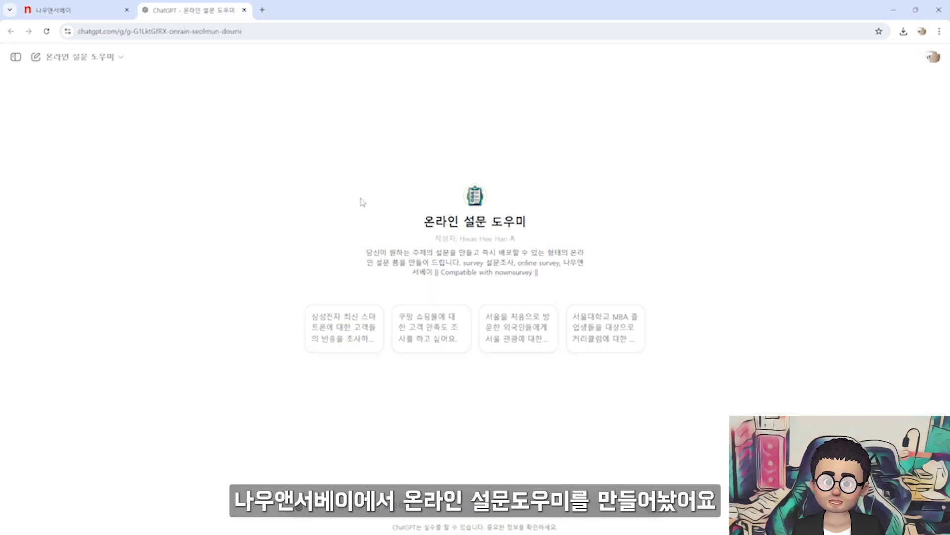
{"action": "left_click_drag", "start_coordinate": [424, 218], "coordinate": [525, 223]}
{"action": "left_click", "coordinate": [415, 504]}
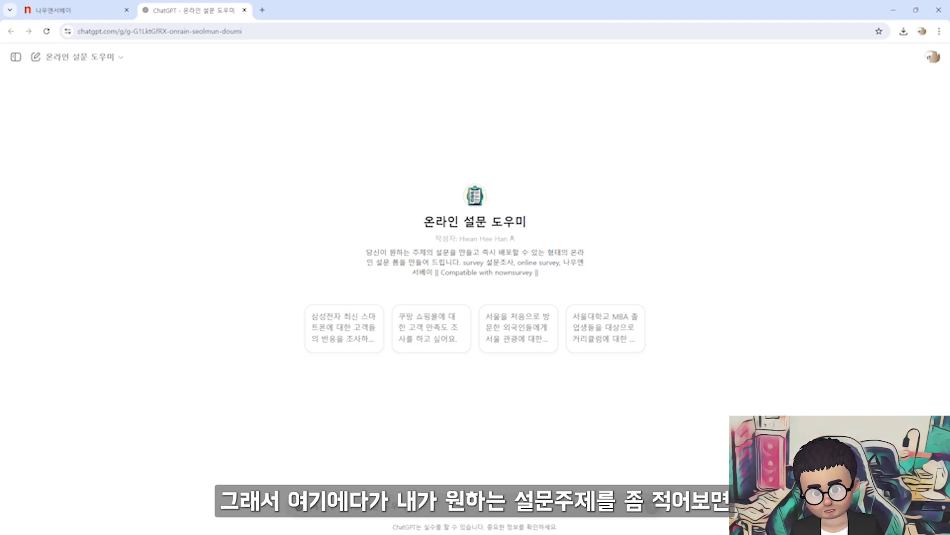
{"action": "type", "text": "유튜브로 IT 교육을 진행하려고 하는데 의견을 구하고 싶"}
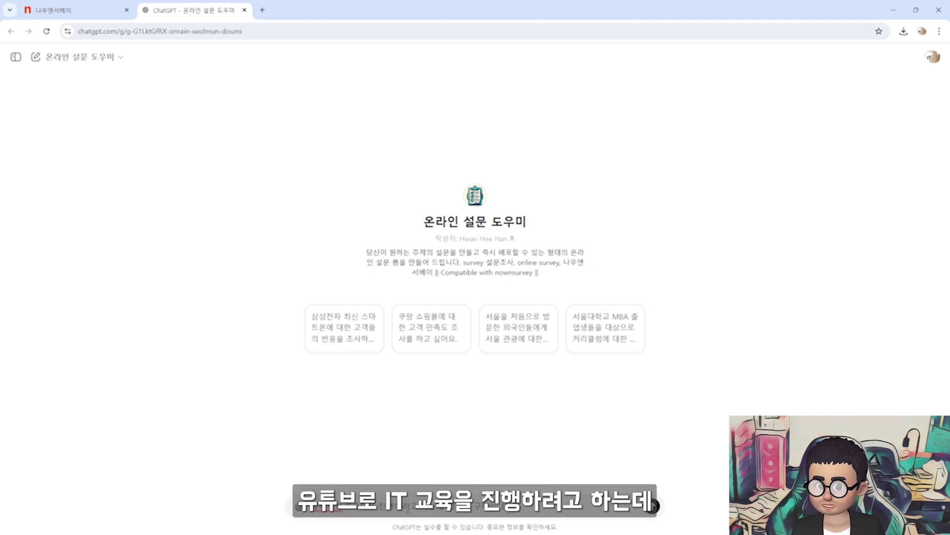
{"action": "type", "text": "마"}
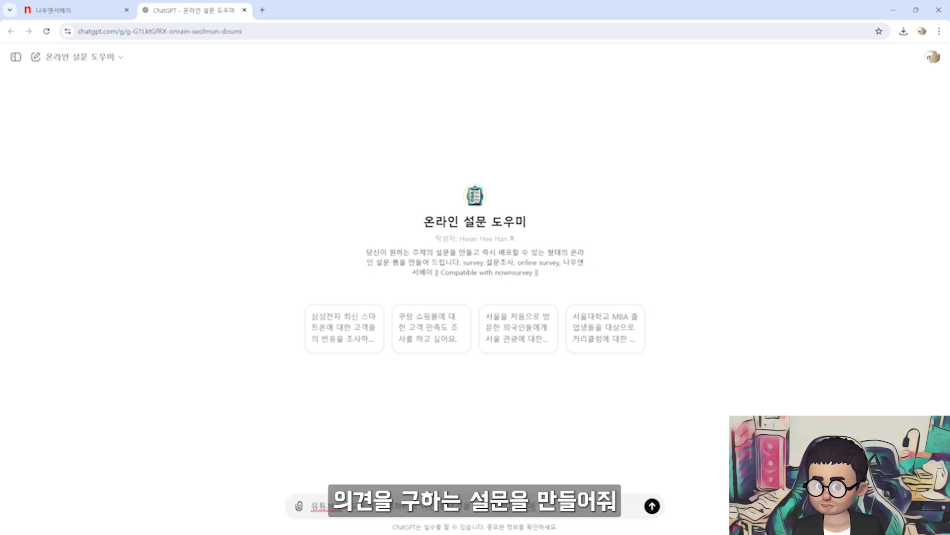
{"action": "key", "text": "Return"}
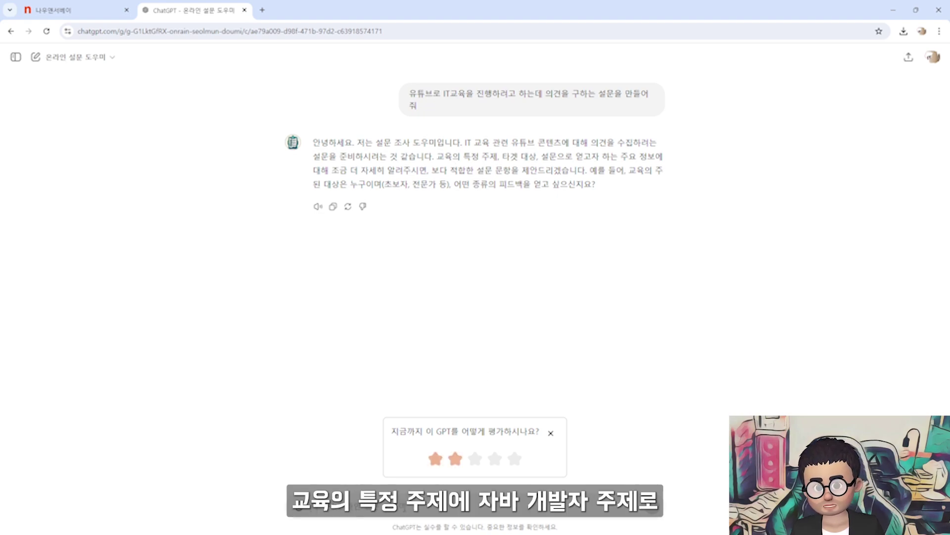
Follow up with '자바 개발자주제로 구성' to focus the survey on Java developers
{"action": "type", "text": "자"}
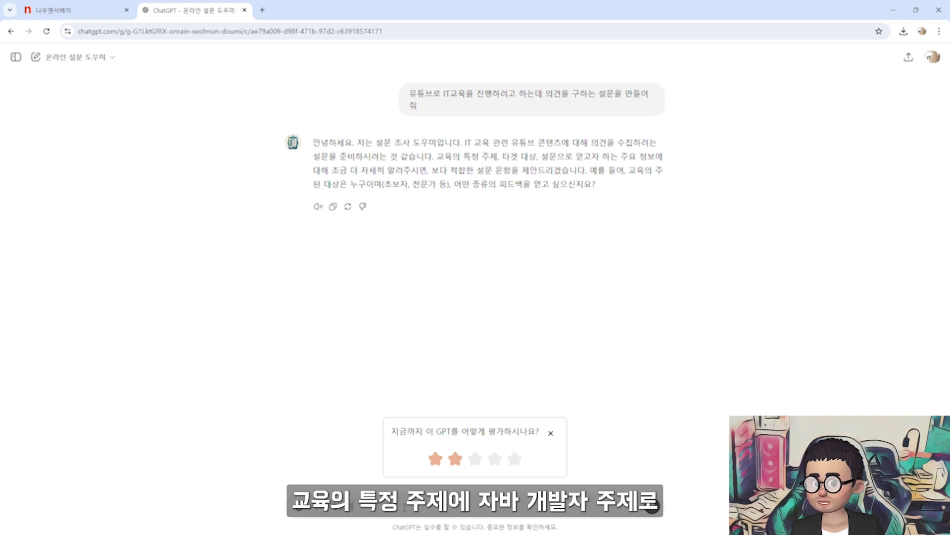
{"action": "type", "text": "바 개발자주제로 구"}
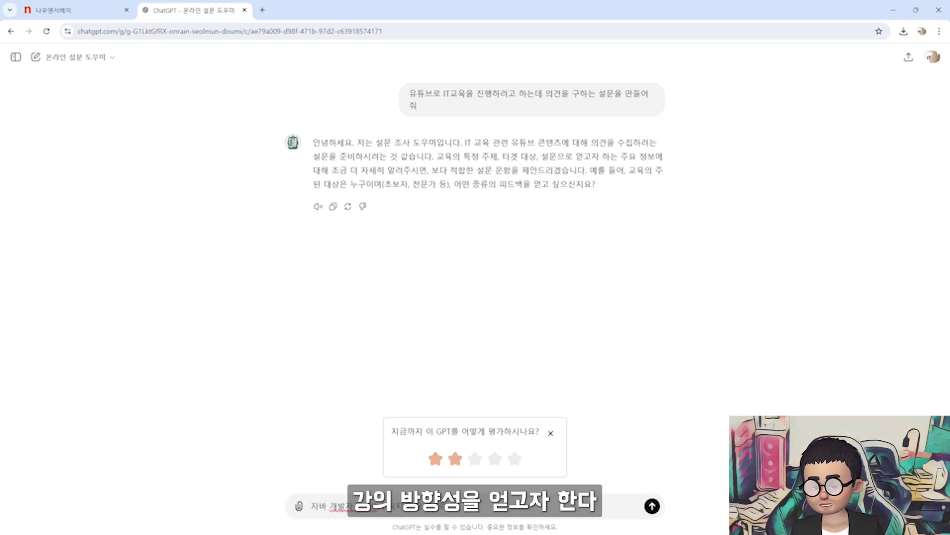
{"action": "type", "text": "성"}
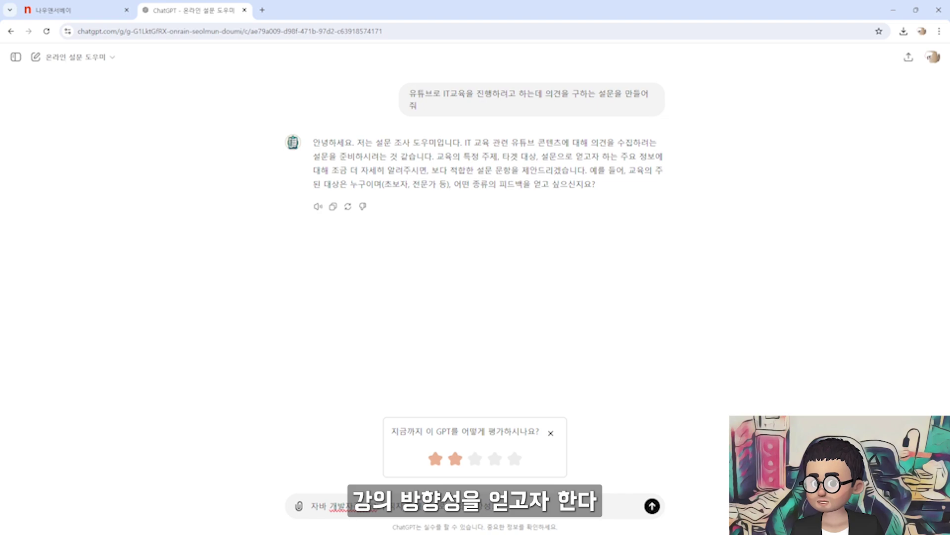
{"action": "key", "text": "Return"}
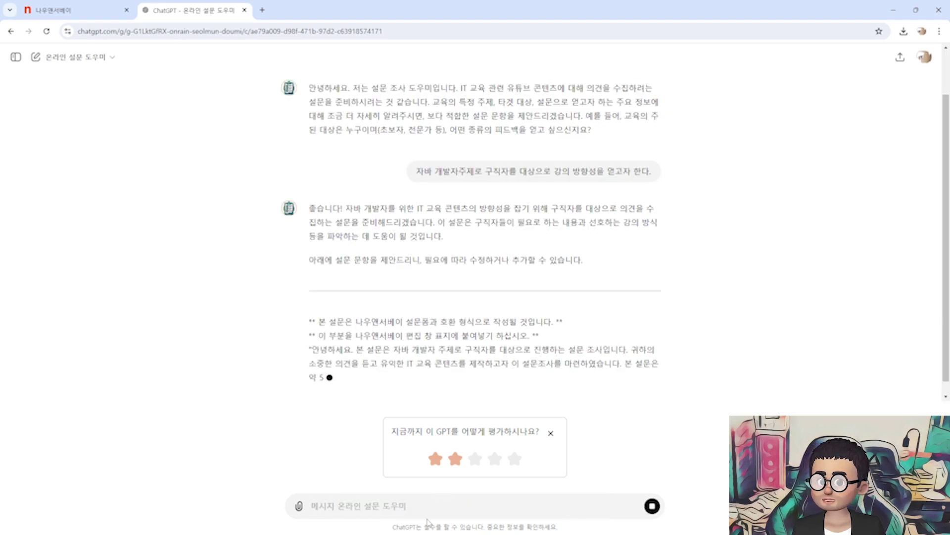
{"action": "left_click", "coordinate": [550, 433]}
{"action": "scroll", "coordinate": [485, 297], "scroll_direction": "up", "scroll_amount": 2}
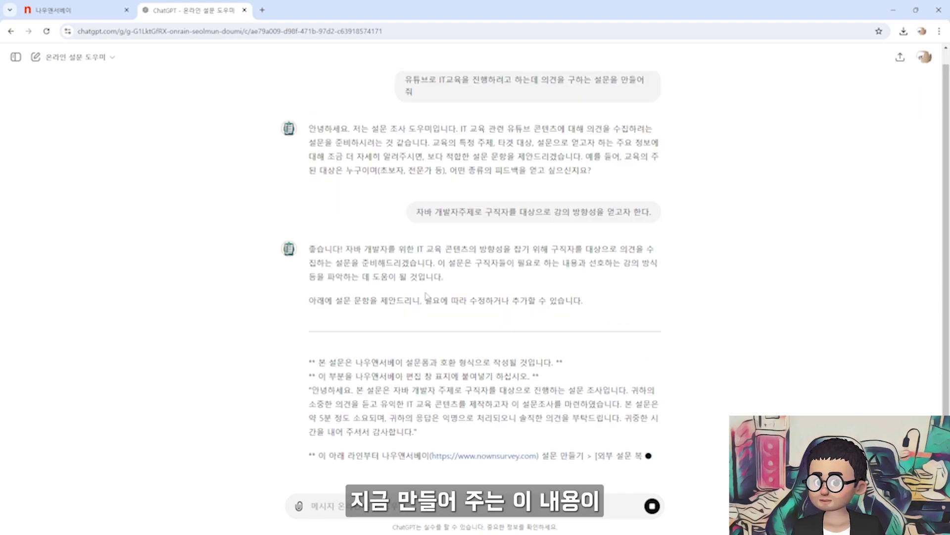
{"action": "scroll", "coordinate": [485, 297], "scroll_direction": "down", "scroll_amount": 3}
{"action": "scroll", "coordinate": [486, 297], "scroll_direction": "up", "scroll_amount": 2}
{"action": "left_click_drag", "start_coordinate": [318, 298], "coordinate": [436, 302]}
{"action": "left_click", "coordinate": [98, 13]}
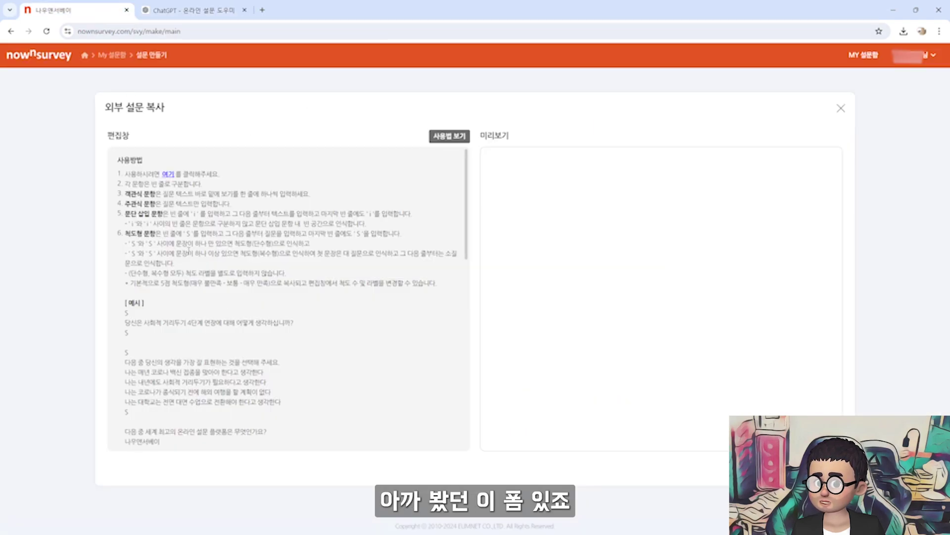
Select the ChatGPT survey text from question 1 through the final open-comment line
{"action": "left_click", "coordinate": [205, 15]}
{"action": "left_click_drag", "start_coordinate": [406, 313], "coordinate": [504, 312]}
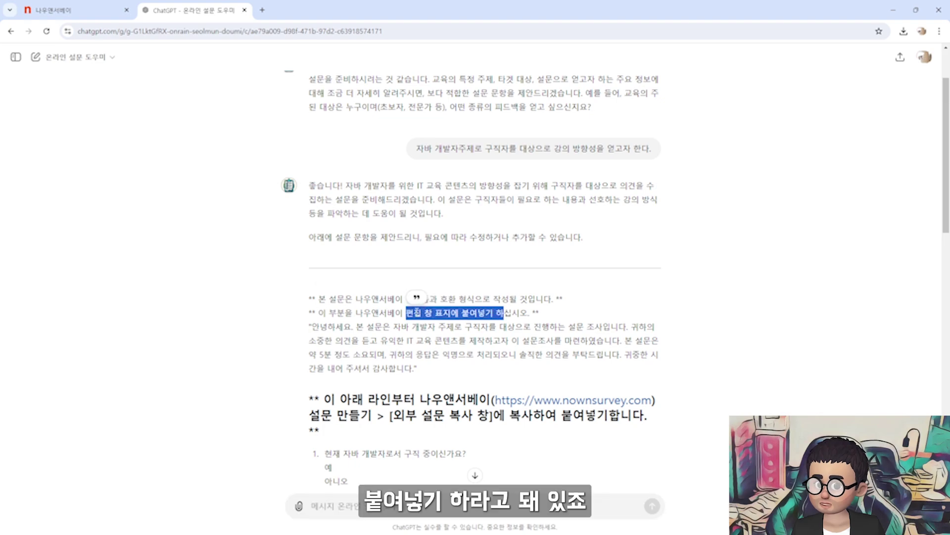
{"action": "scroll", "coordinate": [479, 319], "scroll_direction": "down", "scroll_amount": 5}
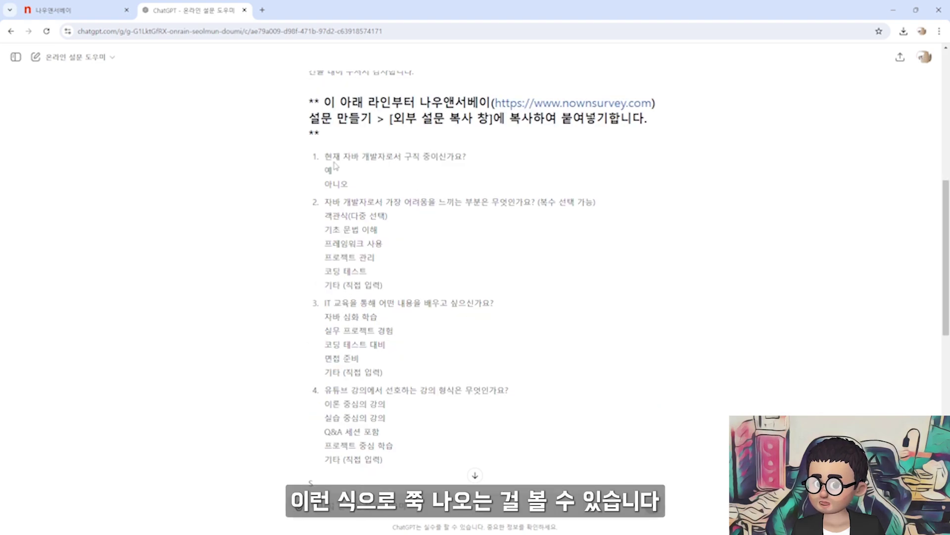
{"action": "left_click_drag", "start_coordinate": [313, 159], "coordinate": [537, 285]}
{"action": "scroll", "coordinate": [481, 287], "scroll_direction": "down", "scroll_amount": 3}
{"action": "scroll", "coordinate": [485, 291], "scroll_direction": "down", "scroll_amount": 3}
{"action": "scroll", "coordinate": [537, 283], "scroll_direction": "up", "scroll_amount": 2}
{"action": "scroll", "coordinate": [537, 283], "scroll_direction": "down", "scroll_amount": 4}
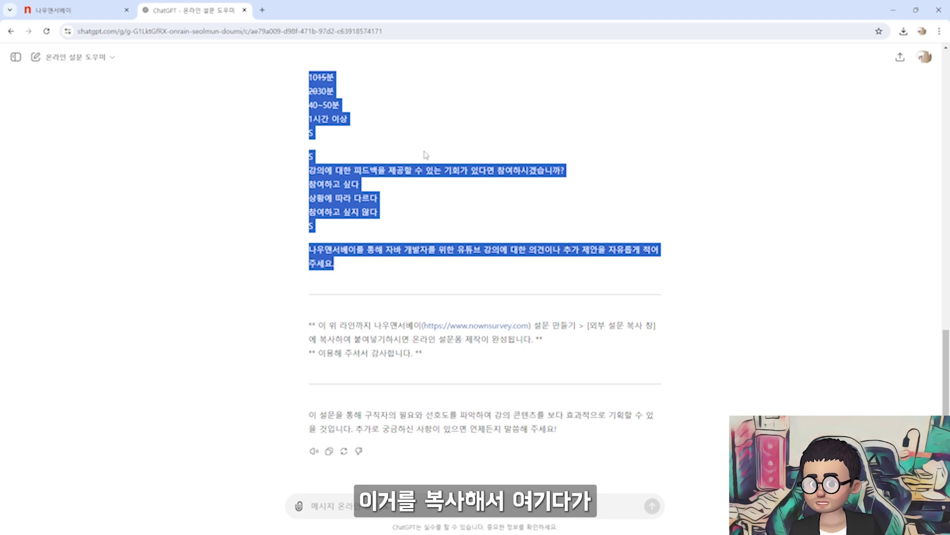
{"action": "key", "text": "ctrl+shift+Tab"}
Paste the ChatGPT survey into the 편집창 and check all six questions in 미리보기
{"action": "left_click", "coordinate": [287, 231]}
{"action": "key", "text": "ctrl+v"}
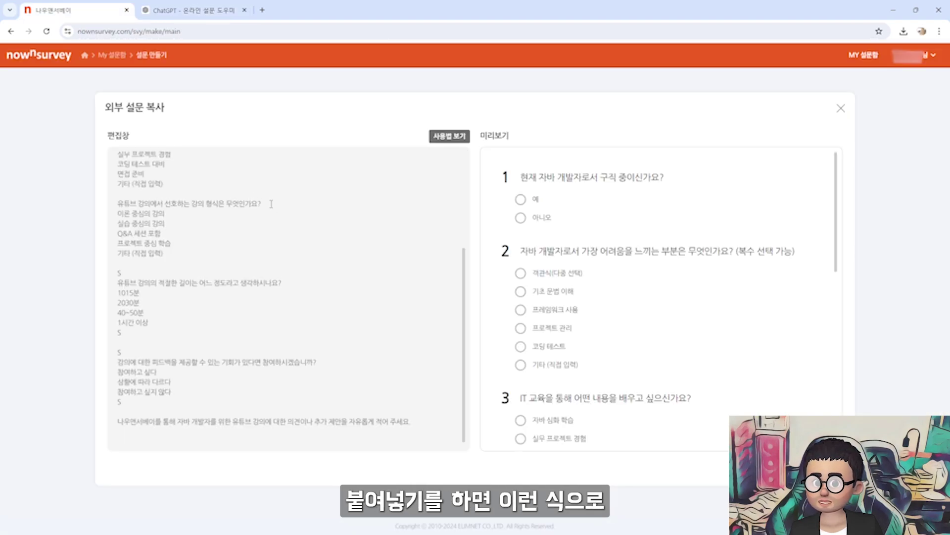
{"action": "left_click_drag", "start_coordinate": [529, 177], "coordinate": [662, 177]}
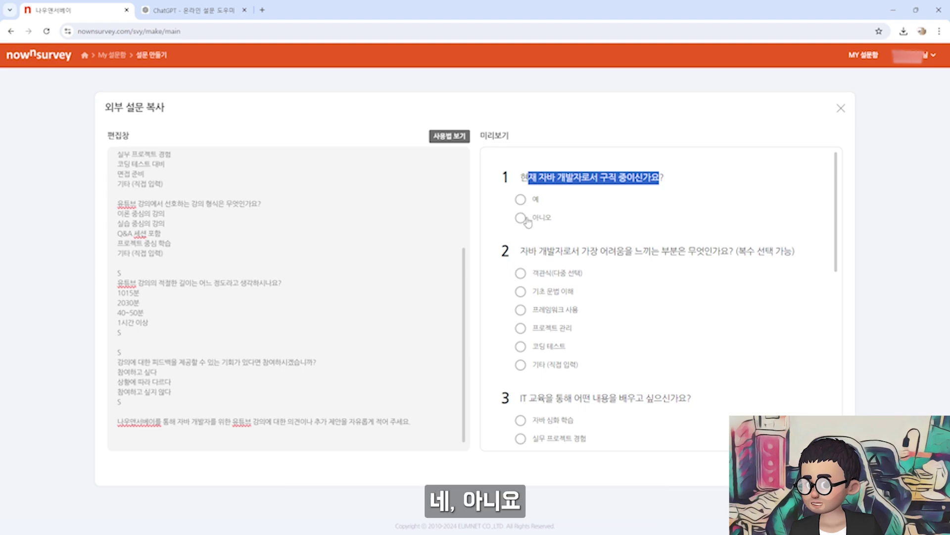
{"action": "scroll", "coordinate": [545, 223], "scroll_direction": "down", "scroll_amount": 10}
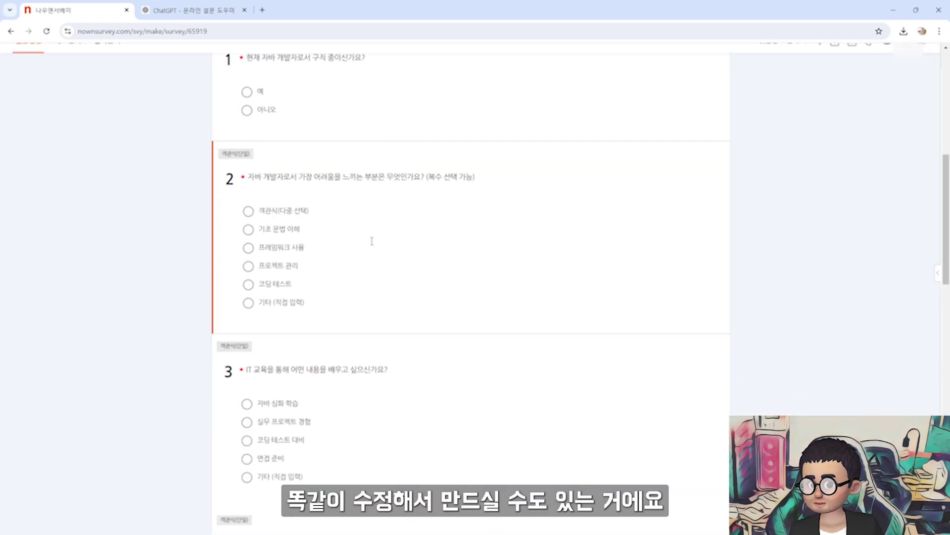
{"action": "scroll", "coordinate": [371, 239], "scroll_direction": "down", "scroll_amount": 6}
{"action": "scroll", "coordinate": [372, 245], "scroll_direction": "down", "scroll_amount": 4}
{"action": "scroll", "coordinate": [372, 244], "scroll_direction": "up", "scroll_amount": 9}
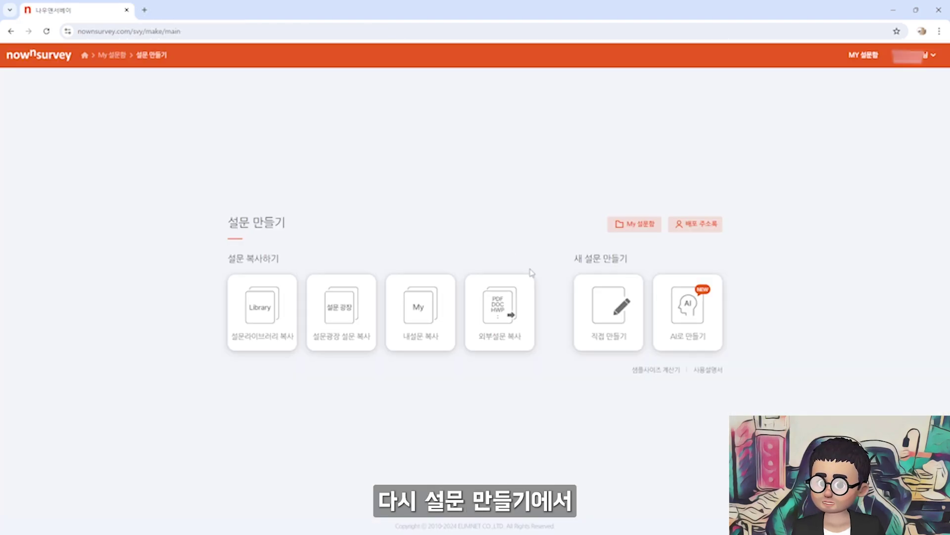
Start a blank survey via 직접 만들기, edit the cover message, and list question types
{"action": "left_click", "coordinate": [614, 314]}
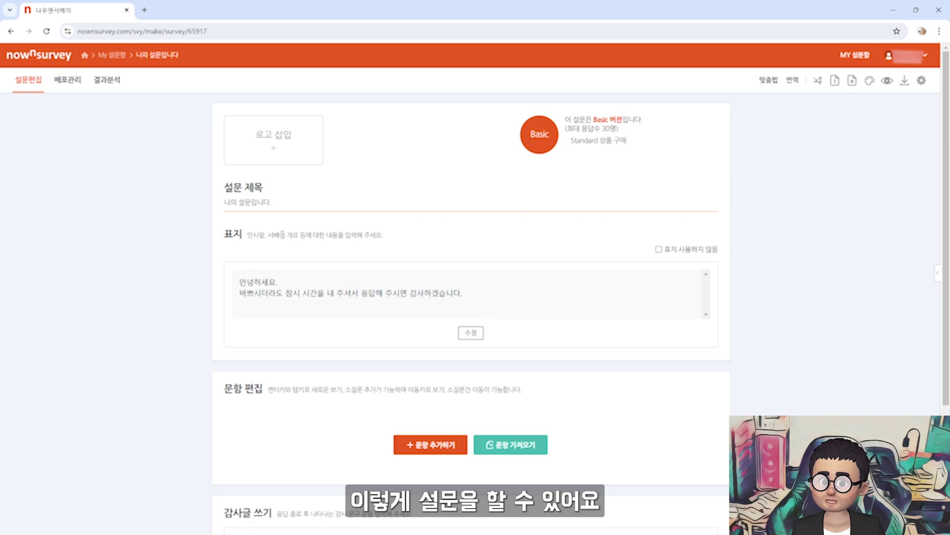
{"action": "left_click", "coordinate": [345, 296]}
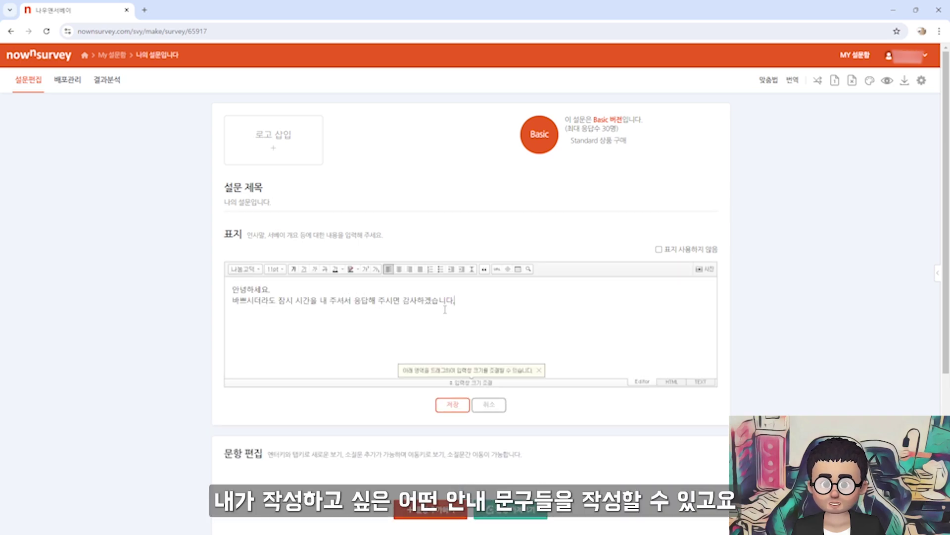
{"action": "left_click", "coordinate": [452, 404]}
{"action": "scroll", "coordinate": [439, 393], "scroll_direction": "down", "scroll_amount": 2}
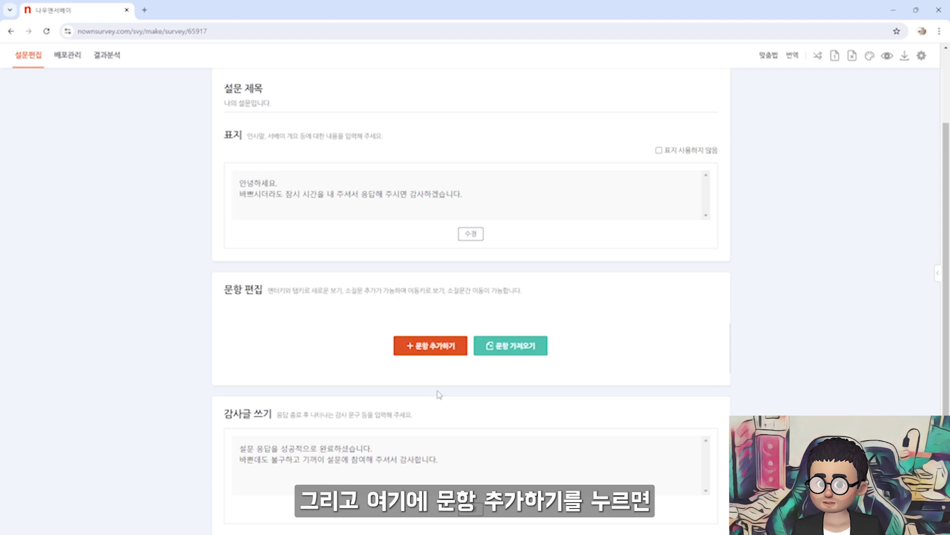
{"action": "left_click", "coordinate": [440, 348]}
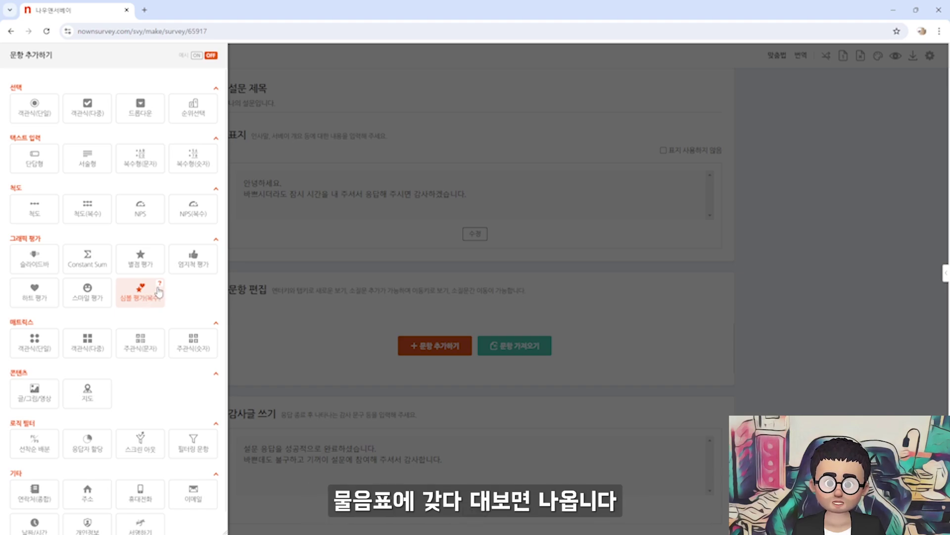
Preview the 심볼 평가, matrix, map and image/video question-type samples
{"action": "mouse_move", "coordinate": [159, 289]}
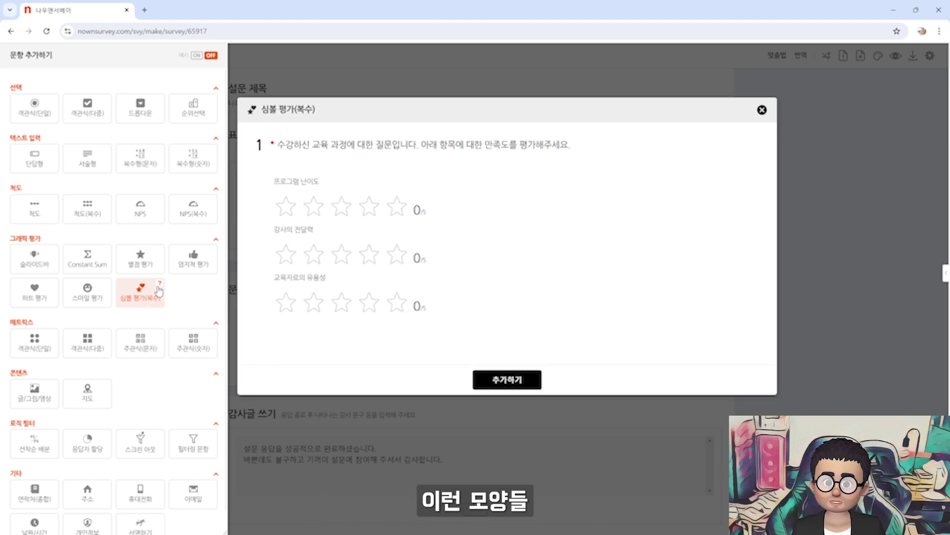
{"action": "mouse_move", "coordinate": [105, 335]}
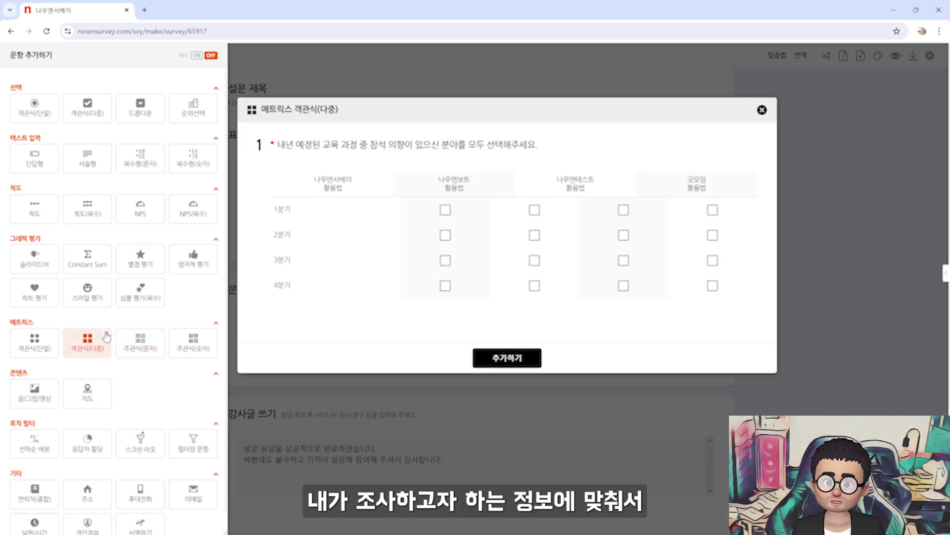
{"action": "scroll", "coordinate": [106, 369], "scroll_direction": "down", "scroll_amount": 1}
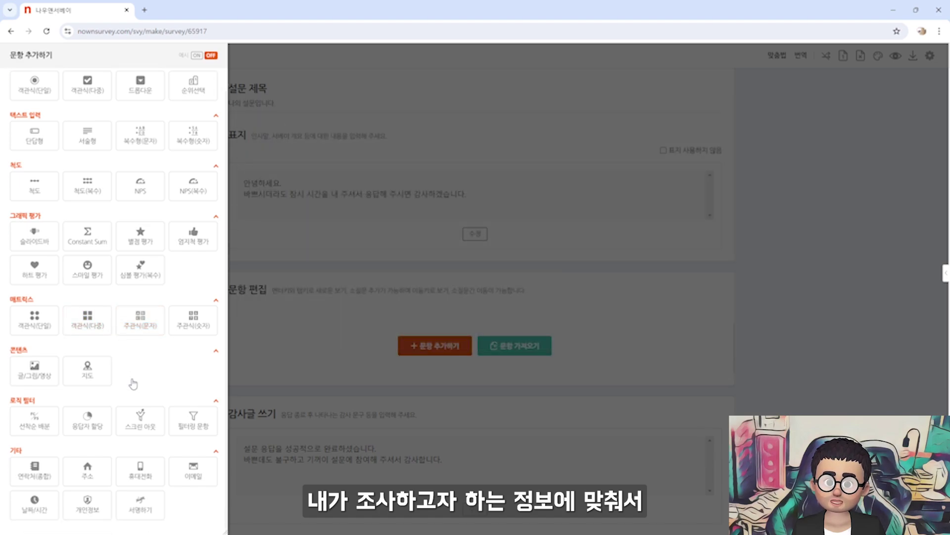
{"action": "mouse_move", "coordinate": [106, 367]}
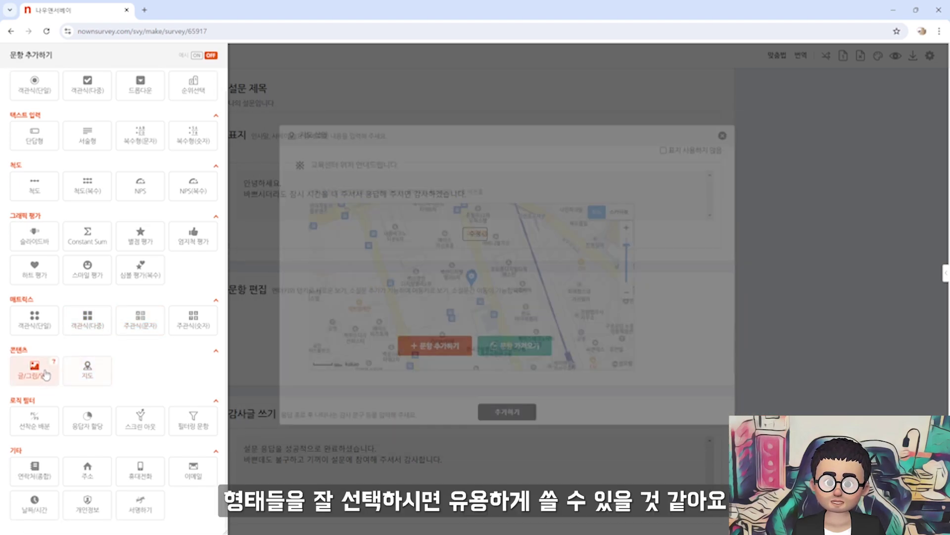
{"action": "mouse_move", "coordinate": [54, 367]}
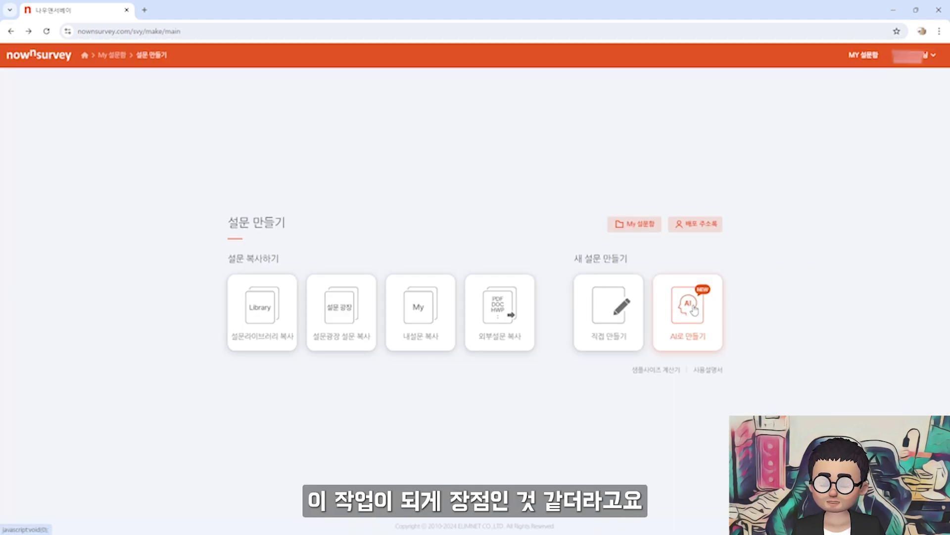
Open 'AI로 만들기', go over its 이용 절차 steps, and bring up the prepared Notepad survey items
{"action": "left_click", "coordinate": [694, 309]}
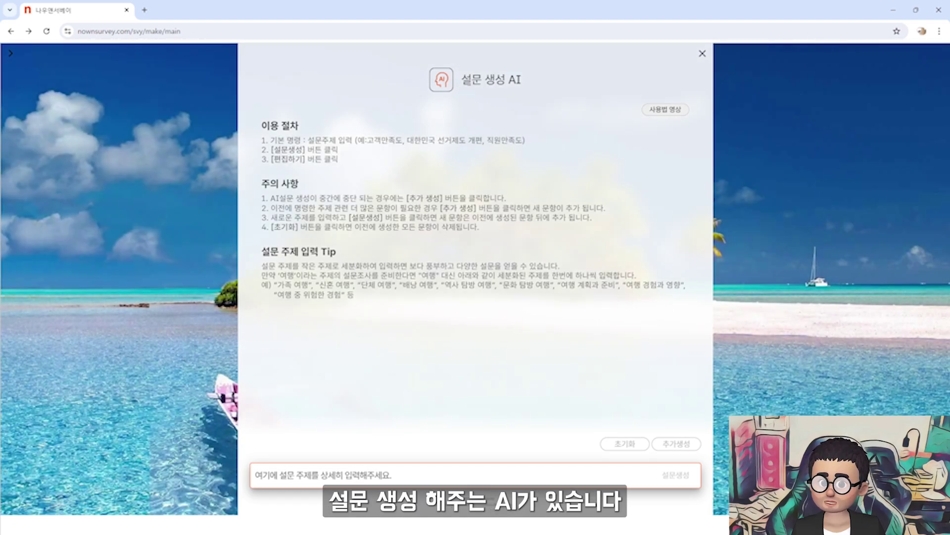
{"action": "left_click_drag", "start_coordinate": [460, 80], "coordinate": [538, 85]}
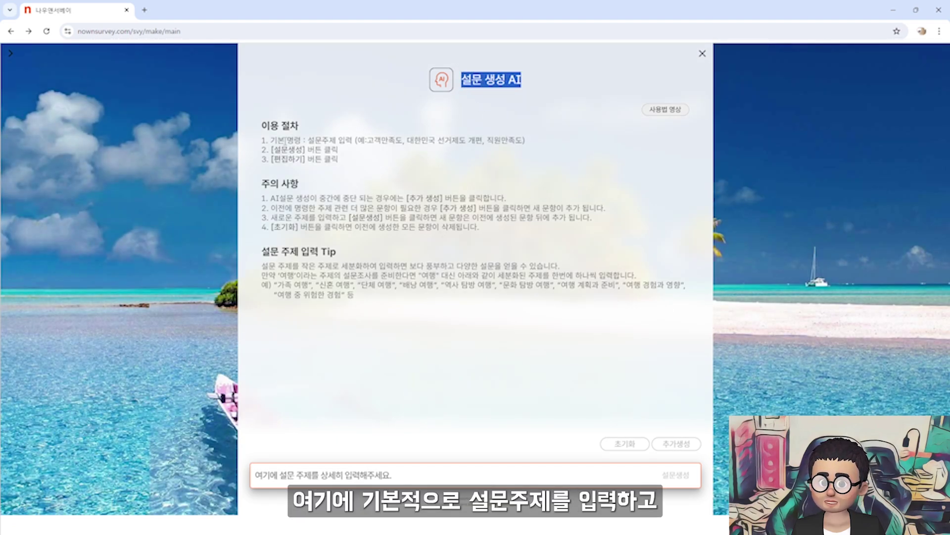
{"action": "left_click_drag", "start_coordinate": [270, 140], "coordinate": [530, 145]}
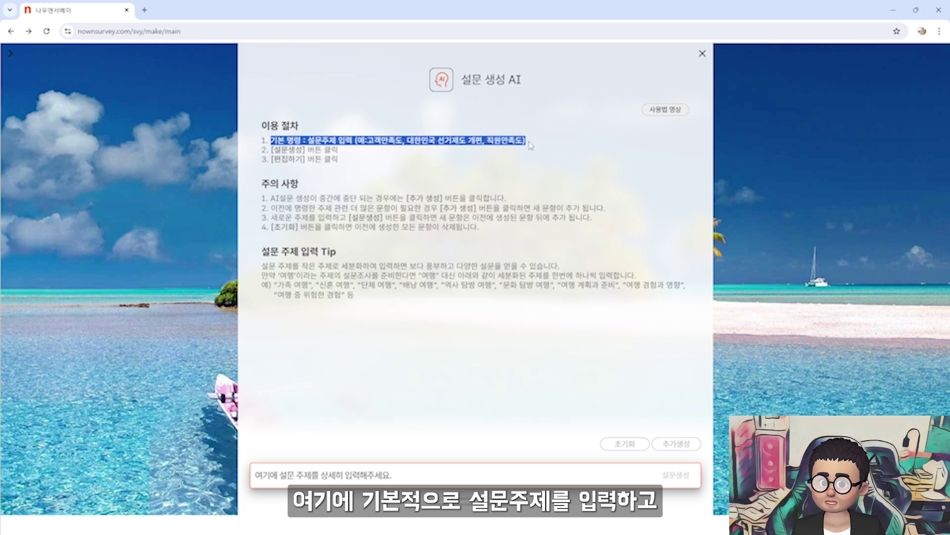
{"action": "left_click_drag", "start_coordinate": [289, 150], "coordinate": [345, 153]}
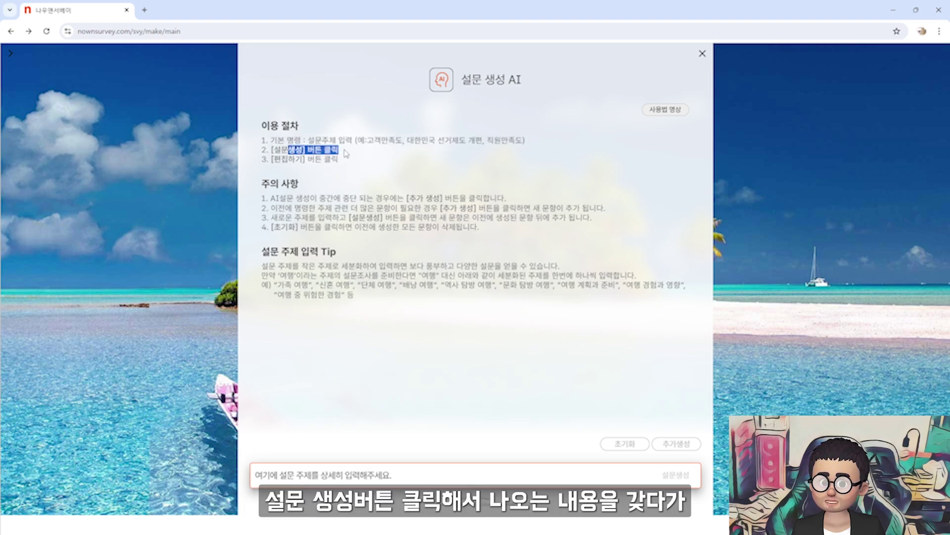
{"action": "left_click_drag", "start_coordinate": [281, 158], "coordinate": [362, 165]}
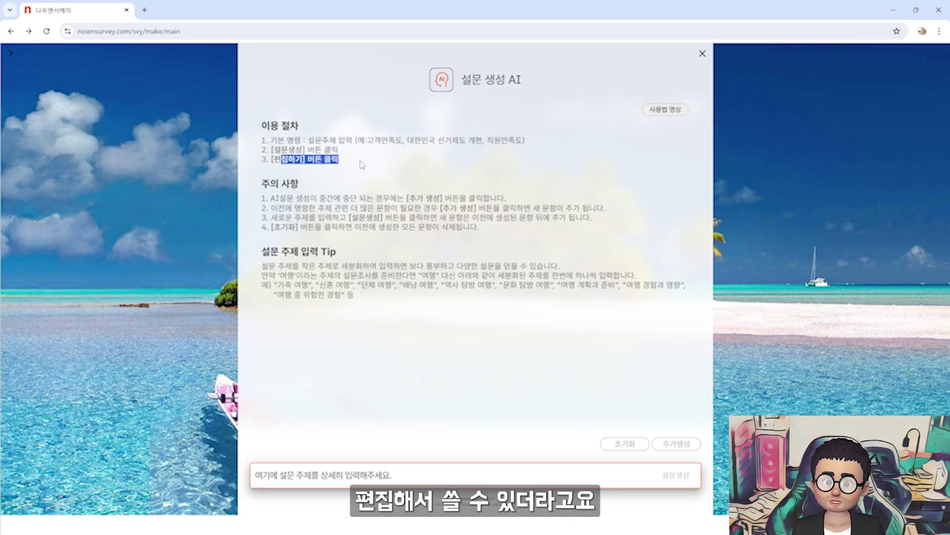
{"action": "left_click_drag", "start_coordinate": [303, 198], "coordinate": [433, 198]}
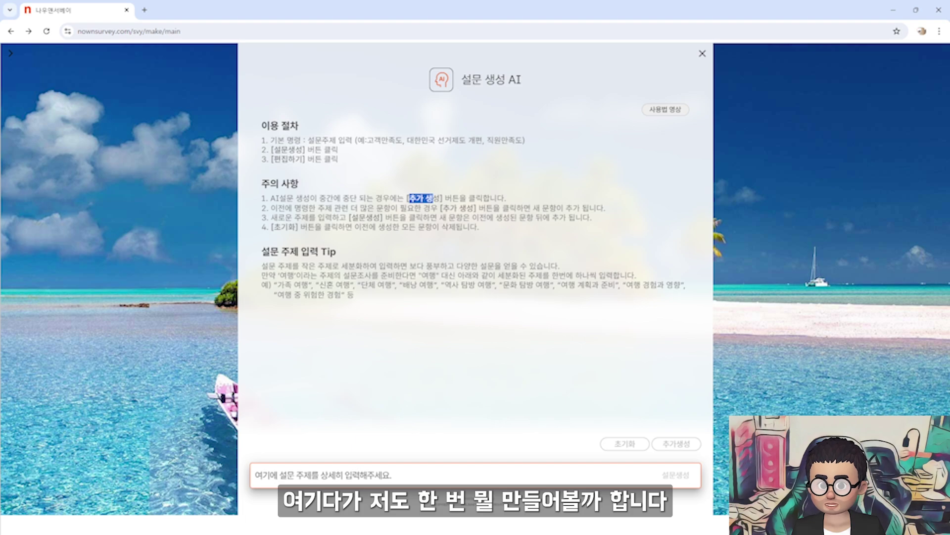
{"action": "key", "text": "alt+Tab"}
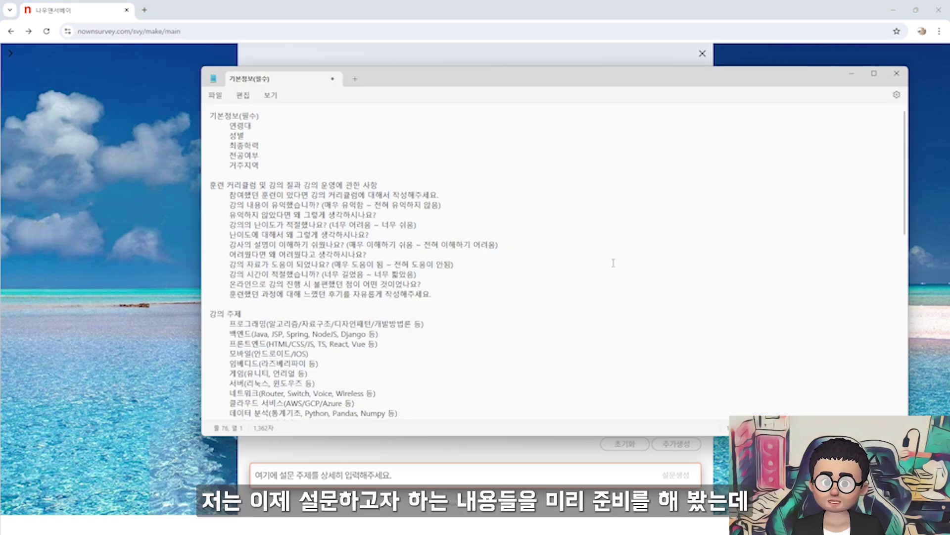
{"action": "triple_click", "coordinate": [269, 120]}
{"action": "left_click_drag", "start_coordinate": [269, 123], "coordinate": [203, 130]}
{"action": "left_click_drag", "start_coordinate": [210, 185], "coordinate": [380, 187]}
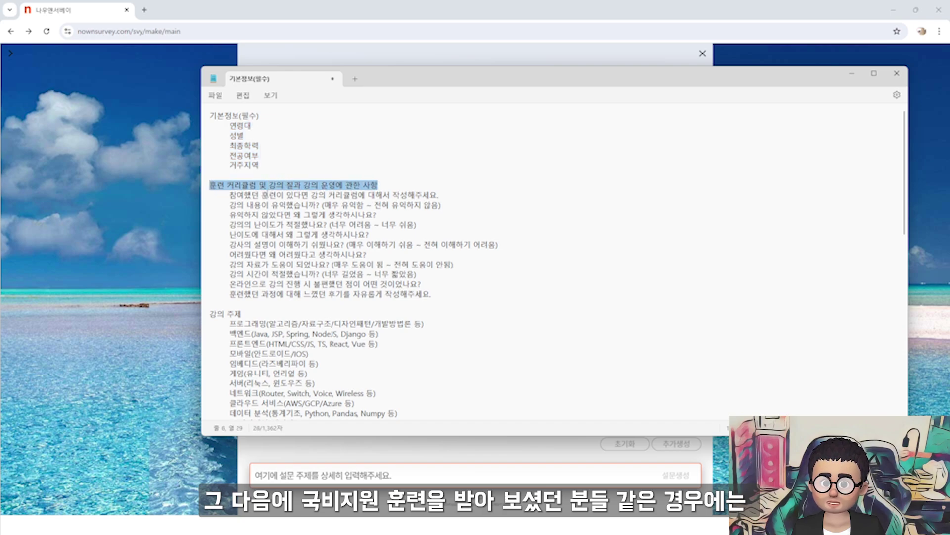
{"action": "left_click_drag", "start_coordinate": [229, 195], "coordinate": [437, 299]}
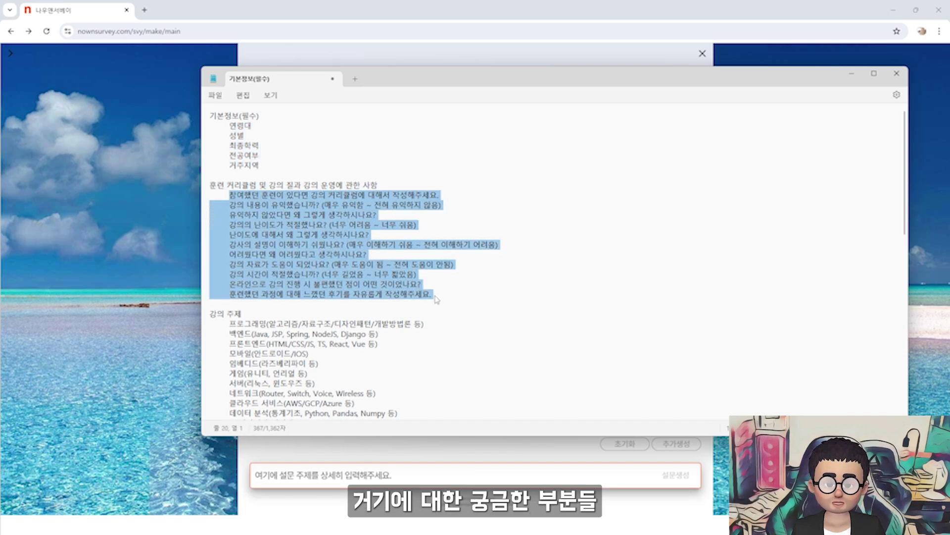
{"action": "left_click", "coordinate": [437, 299]}
{"action": "scroll", "coordinate": [436, 299], "scroll_direction": "down", "scroll_amount": 4}
{"action": "left_click_drag", "start_coordinate": [229, 219], "coordinate": [349, 339]}
{"action": "left_click", "coordinate": [349, 339]}
{"action": "scroll", "coordinate": [374, 329], "scroll_direction": "down", "scroll_amount": 5}
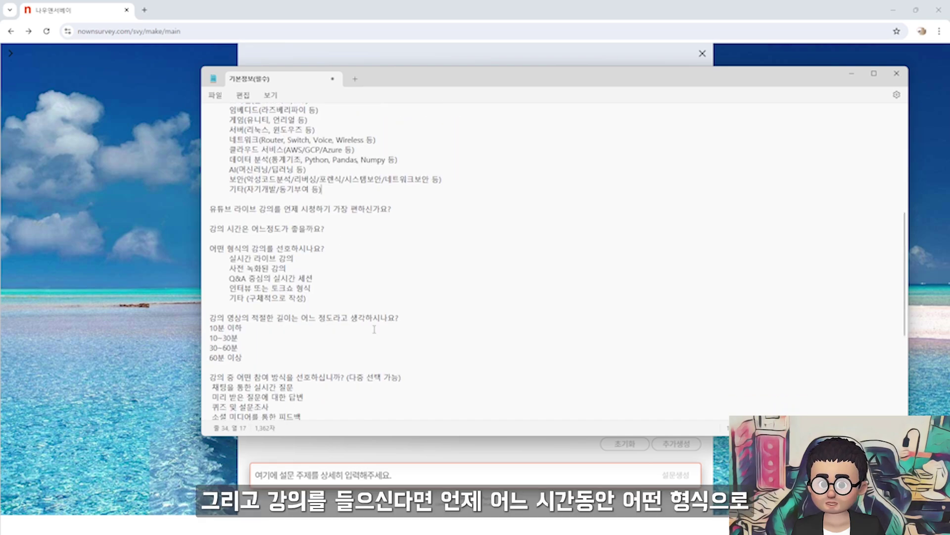
{"action": "left_click_drag", "start_coordinate": [218, 209], "coordinate": [343, 240]}
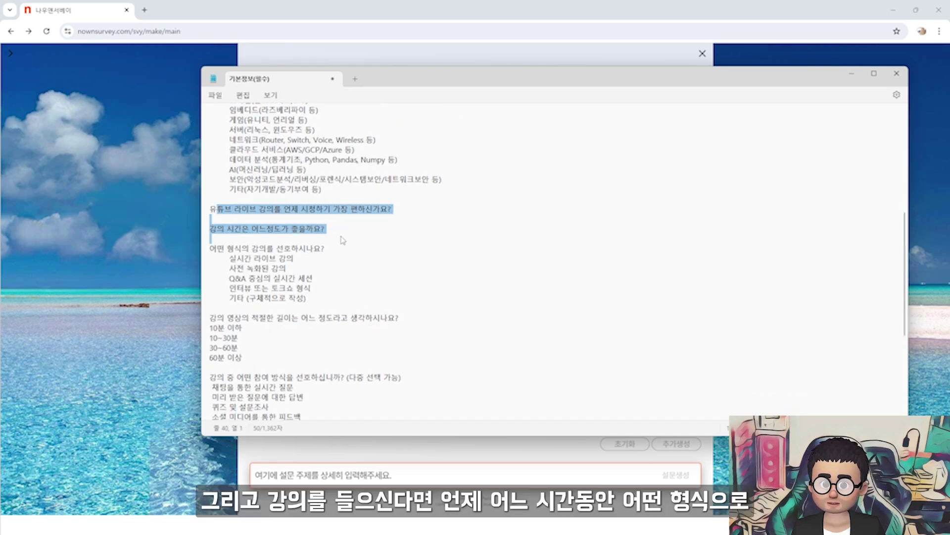
{"action": "left_click_drag", "start_coordinate": [237, 258], "coordinate": [307, 239]}
{"action": "scroll", "coordinate": [306, 239], "scroll_direction": "down", "scroll_amount": 2}
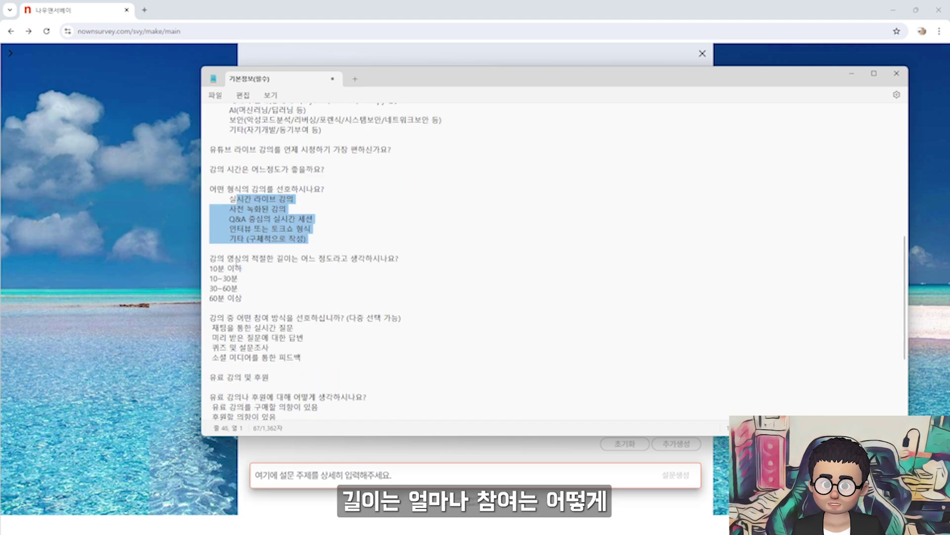
{"action": "left_click_drag", "start_coordinate": [210, 268], "coordinate": [243, 298]}
{"action": "scroll", "coordinate": [243, 298], "scroll_direction": "down", "scroll_amount": 3}
{"action": "left_click_drag", "start_coordinate": [236, 238], "coordinate": [305, 264]}
{"action": "scroll", "coordinate": [305, 268], "scroll_direction": "down", "scroll_amount": 1}
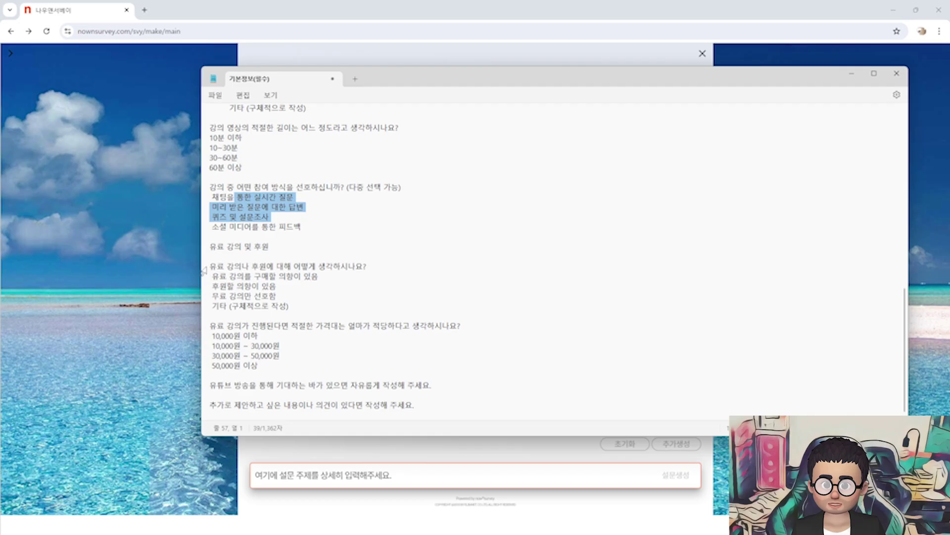
{"action": "left_click", "coordinate": [213, 277]}
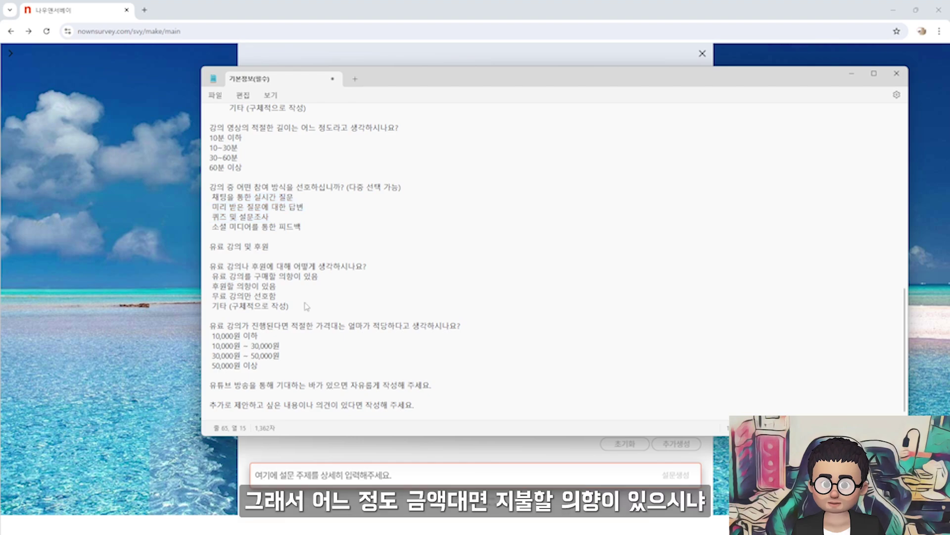
{"action": "left_click_drag", "start_coordinate": [212, 335], "coordinate": [340, 389]}
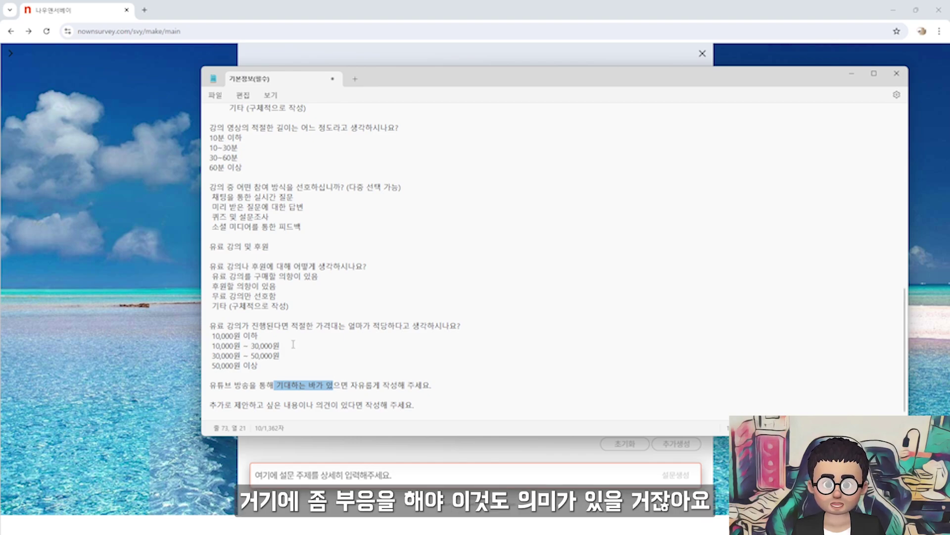
{"action": "left_click_drag", "start_coordinate": [210, 266], "coordinate": [289, 368]}
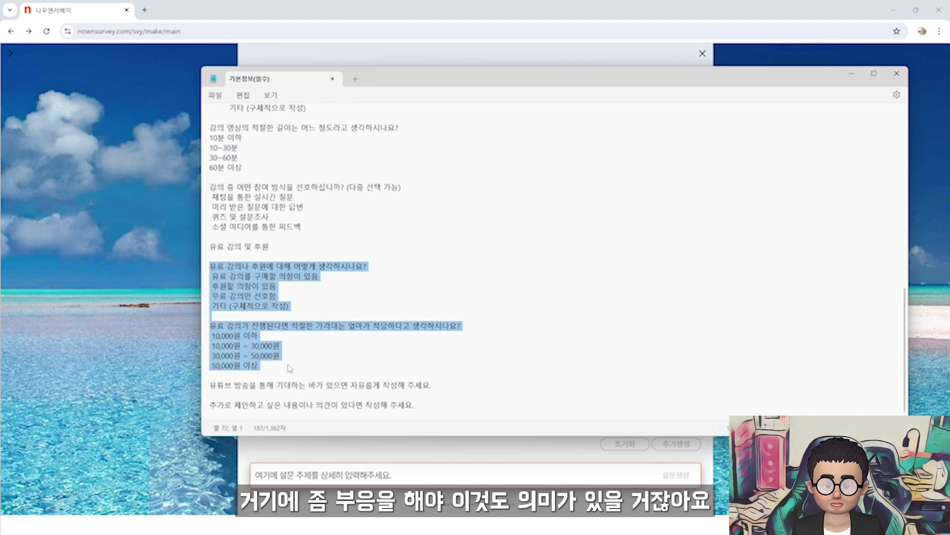
{"action": "left_click_drag", "start_coordinate": [225, 407], "coordinate": [338, 407]}
{"action": "left_click", "coordinate": [338, 407]}
{"action": "scroll", "coordinate": [338, 409], "scroll_direction": "up", "scroll_amount": 1}
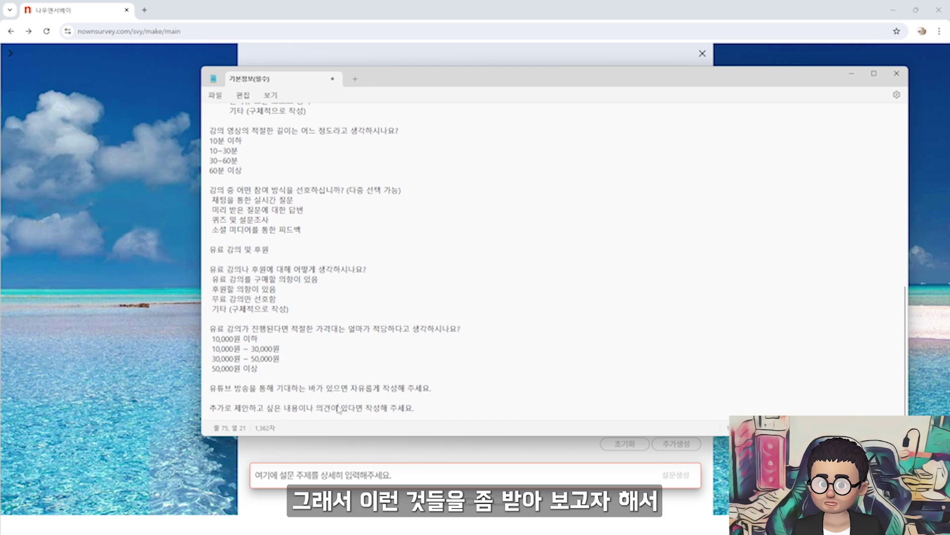
{"action": "scroll", "coordinate": [338, 409], "scroll_direction": "up", "scroll_amount": 15}
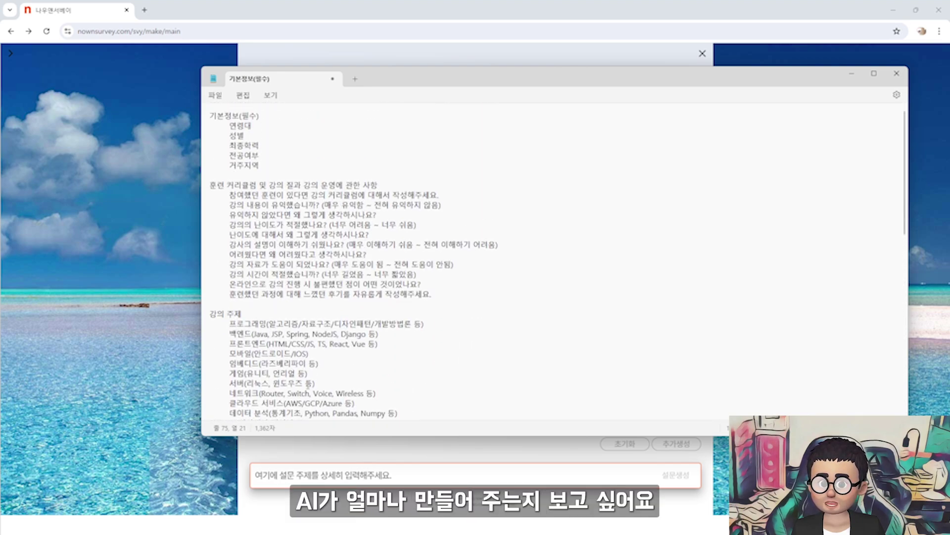
Generate an AI survey for the topic '온라인으로 실시간 강의를 진행하고자 함'
{"action": "left_click", "coordinate": [337, 474]}
{"action": "type", "text": "온라인"}
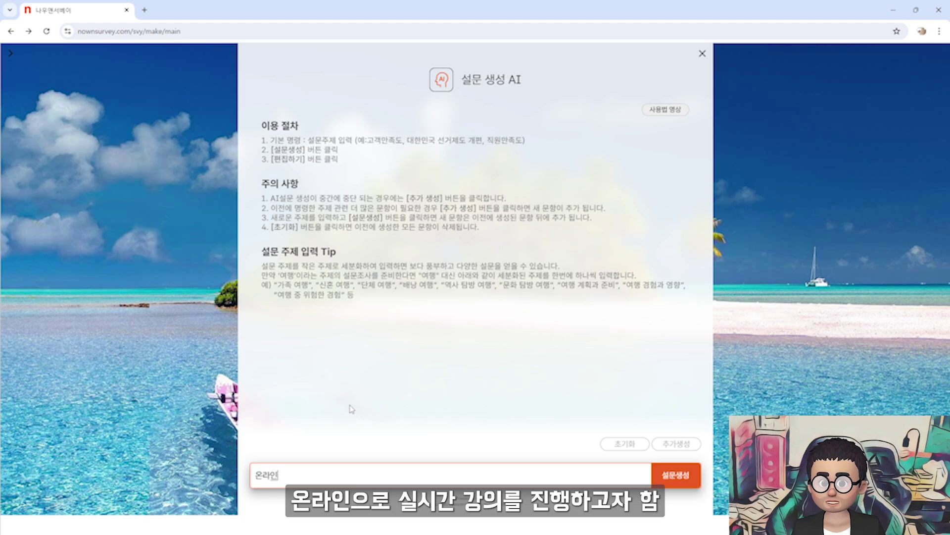
{"action": "type", "text": "으로 실시간 강의"}
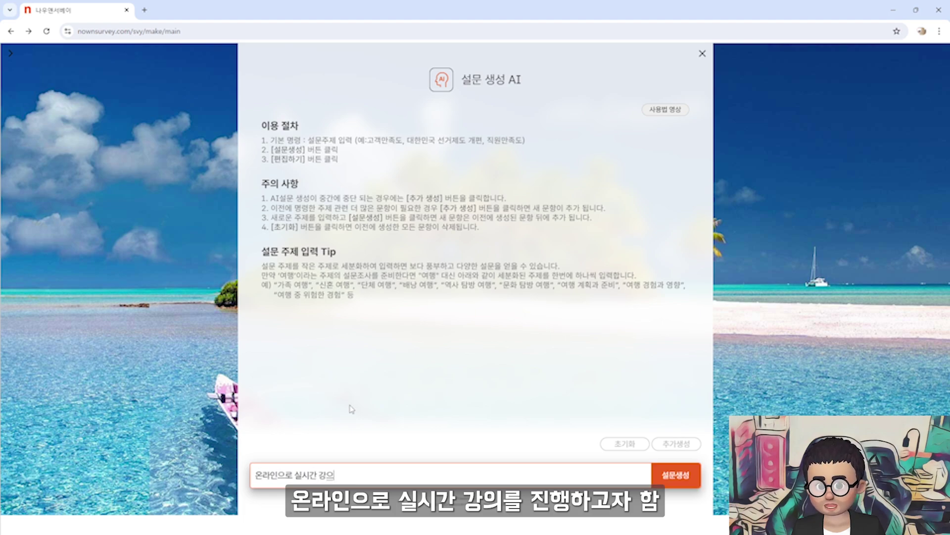
{"action": "type", "text": "를 진행하고자 함"}
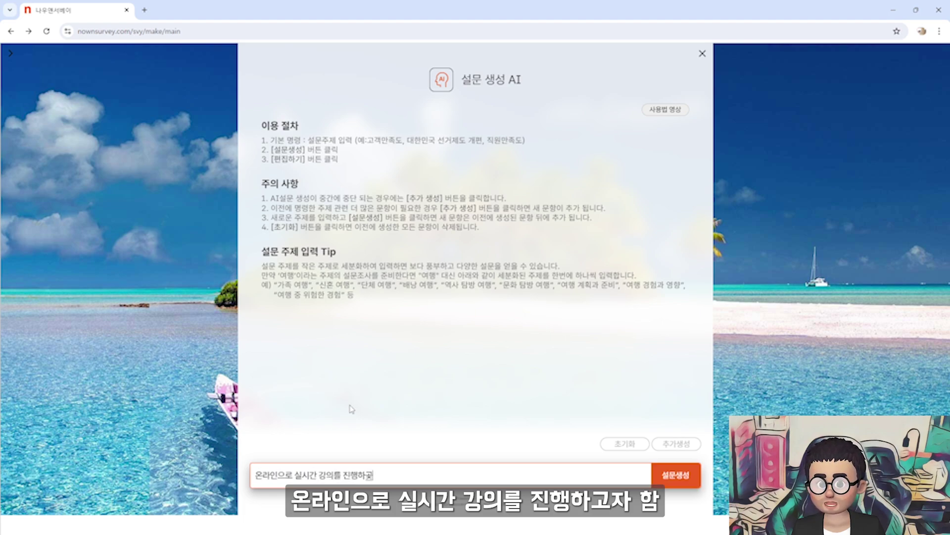
{"action": "key", "text": "Return"}
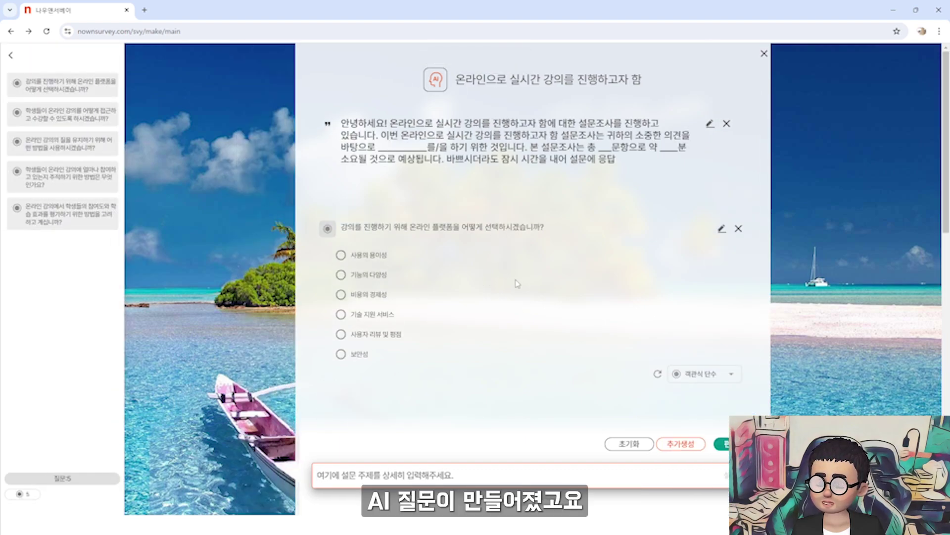
Read the AI introduction and five questions, then run 추가생성 to expand the draft to 13 questions
{"action": "left_click_drag", "start_coordinate": [399, 123], "coordinate": [532, 175]}
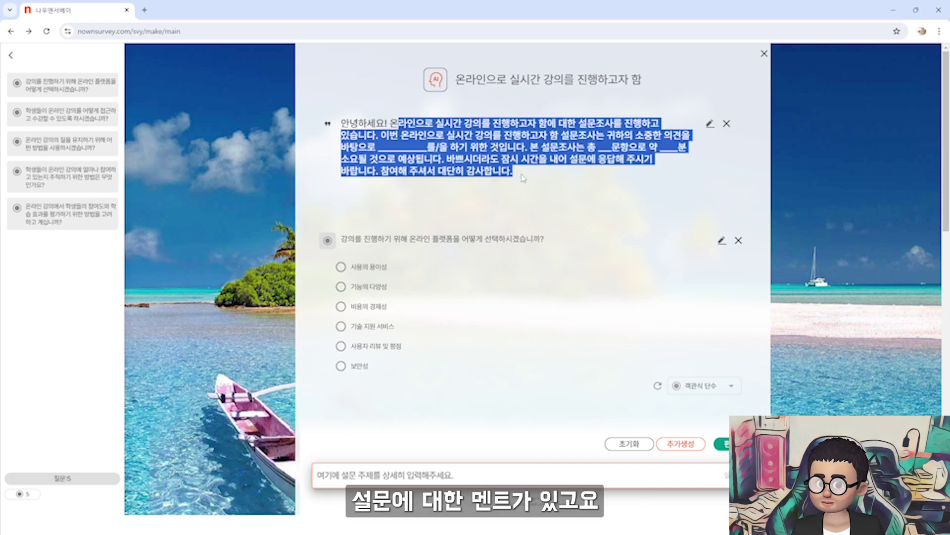
{"action": "left_click", "coordinate": [532, 174]}
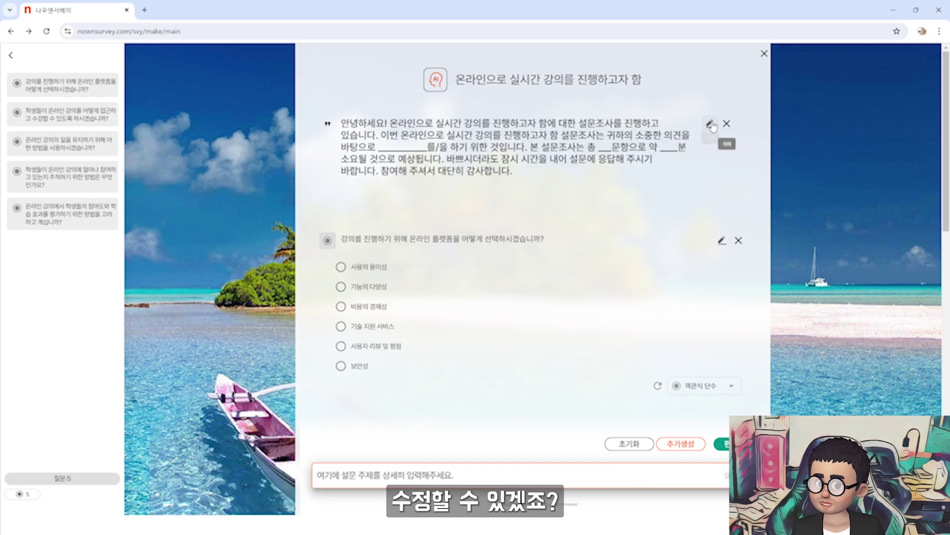
{"action": "scroll", "coordinate": [388, 204], "scroll_direction": "down", "scroll_amount": 1}
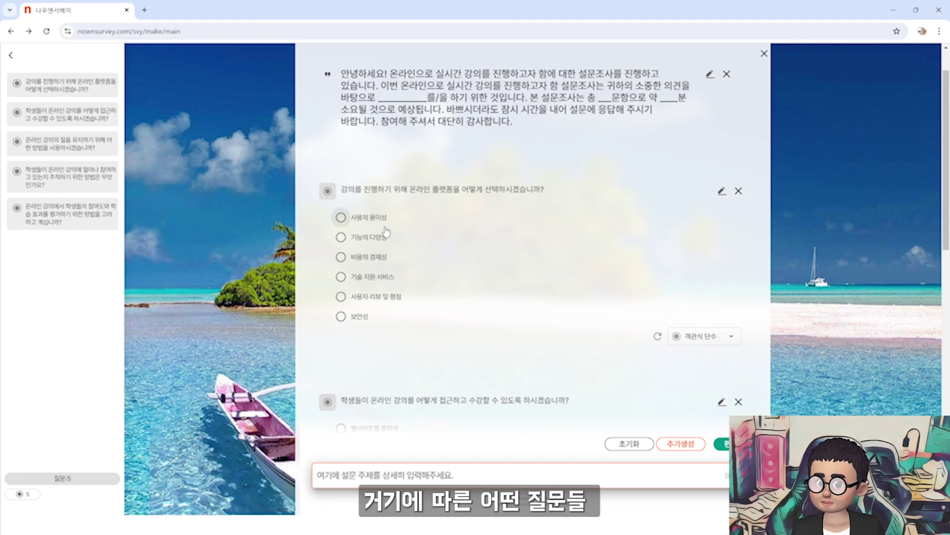
{"action": "scroll", "coordinate": [388, 270], "scroll_direction": "down", "scroll_amount": 4}
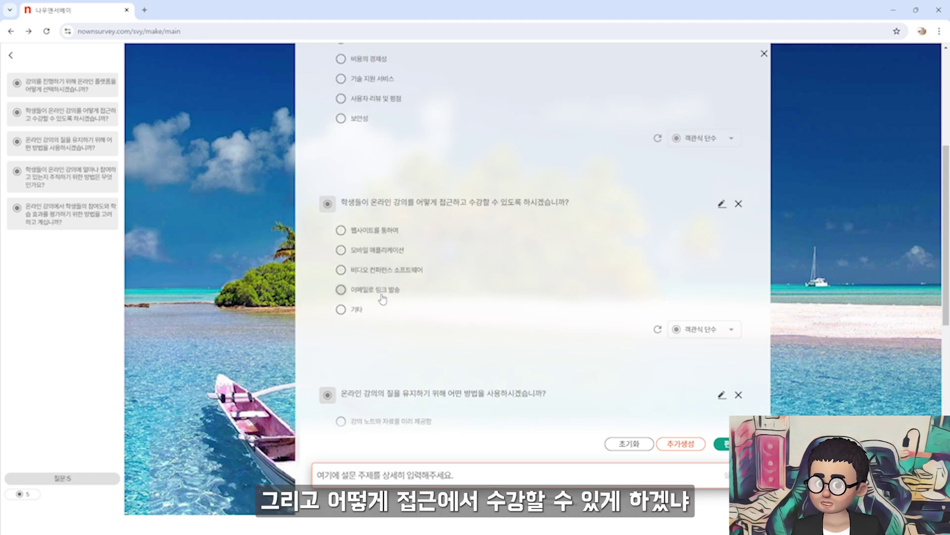
{"action": "scroll", "coordinate": [463, 313], "scroll_direction": "down", "scroll_amount": 5}
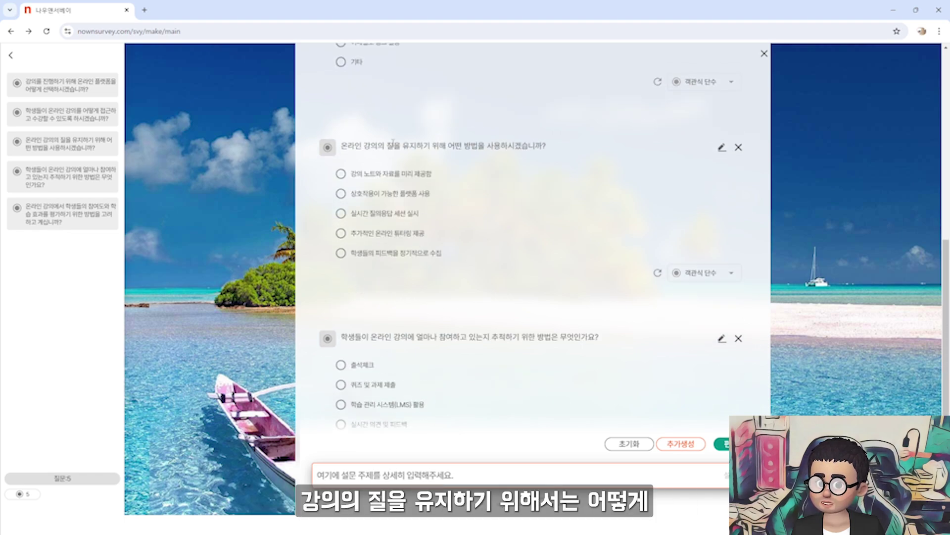
{"action": "scroll", "coordinate": [403, 234], "scroll_direction": "down", "scroll_amount": 2}
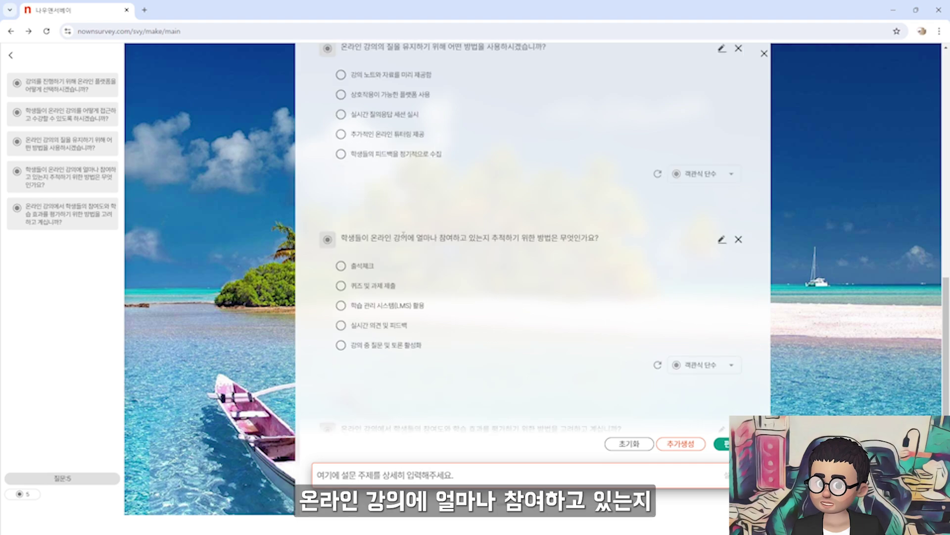
{"action": "scroll", "coordinate": [407, 265], "scroll_direction": "down", "scroll_amount": 3}
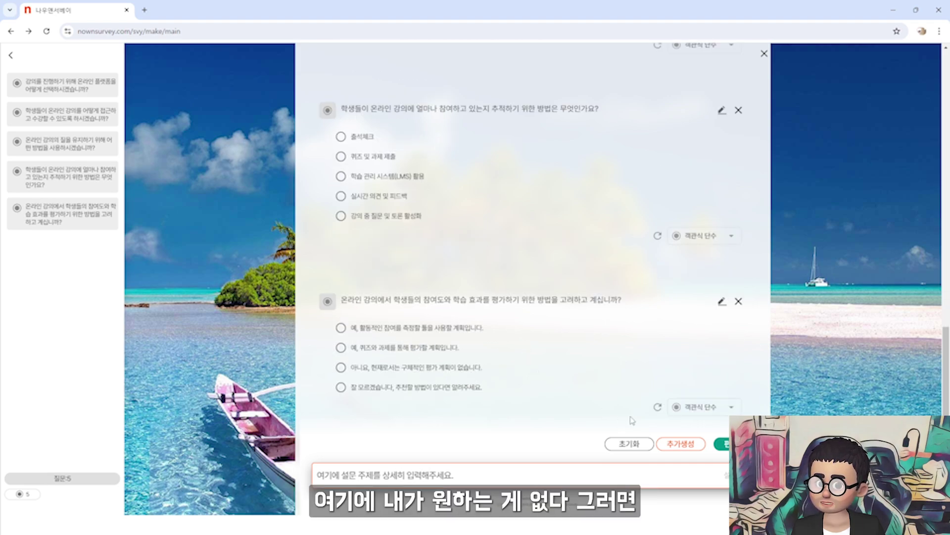
{"action": "left_click", "coordinate": [681, 443]}
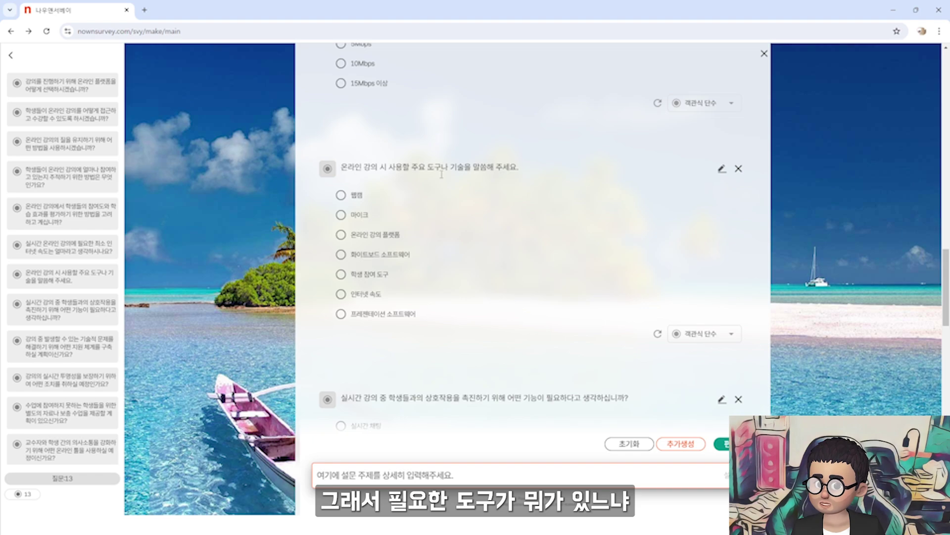
Browse the 13 drafted questions, including question 5 and the technical-support item, and open the draft in 설문편집
{"action": "scroll", "coordinate": [452, 312], "scroll_direction": "down", "scroll_amount": 3}
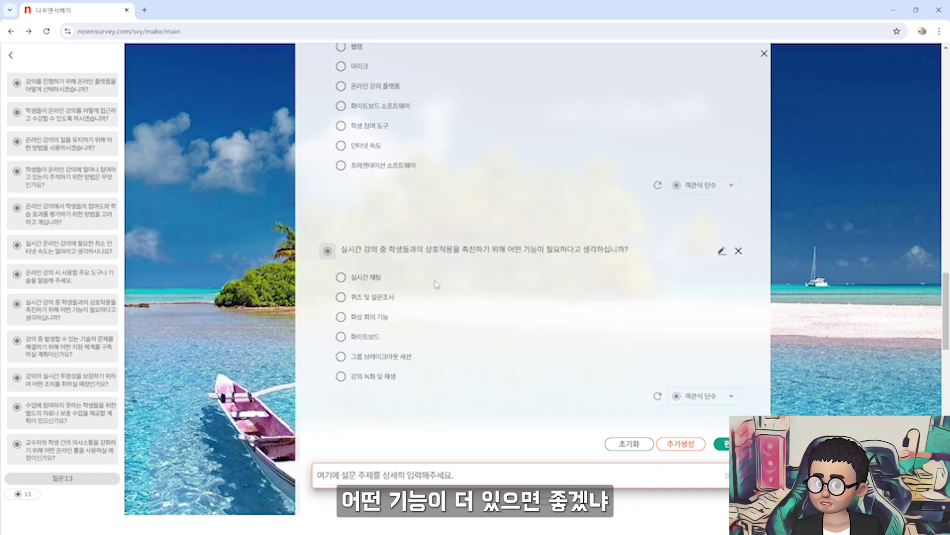
{"action": "scroll", "coordinate": [436, 297], "scroll_direction": "down", "scroll_amount": 6}
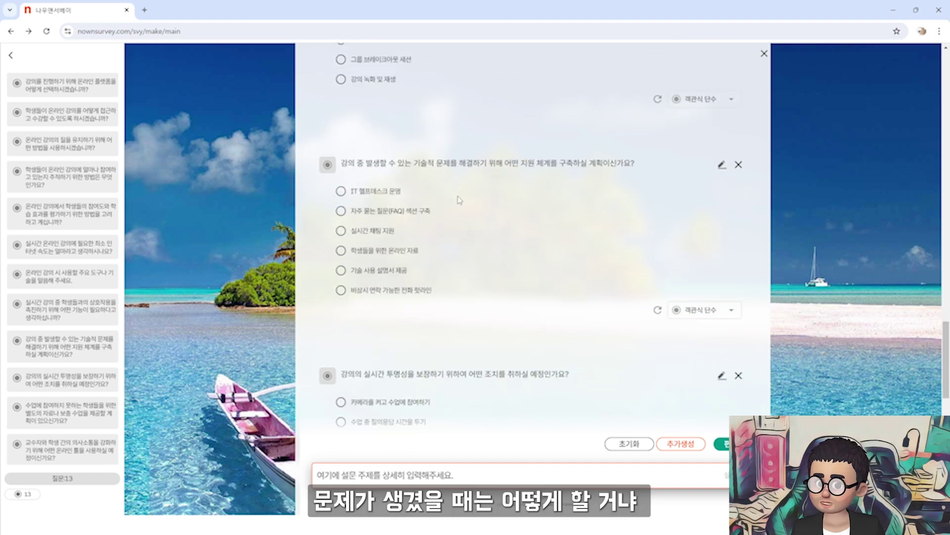
{"action": "scroll", "coordinate": [464, 262], "scroll_direction": "down", "scroll_amount": 8}
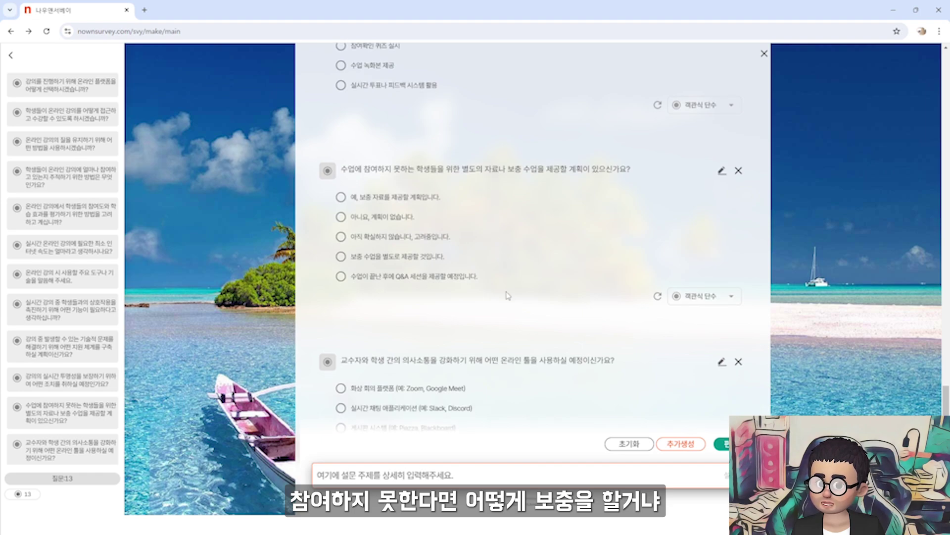
{"action": "scroll", "coordinate": [508, 295], "scroll_direction": "down", "scroll_amount": 4}
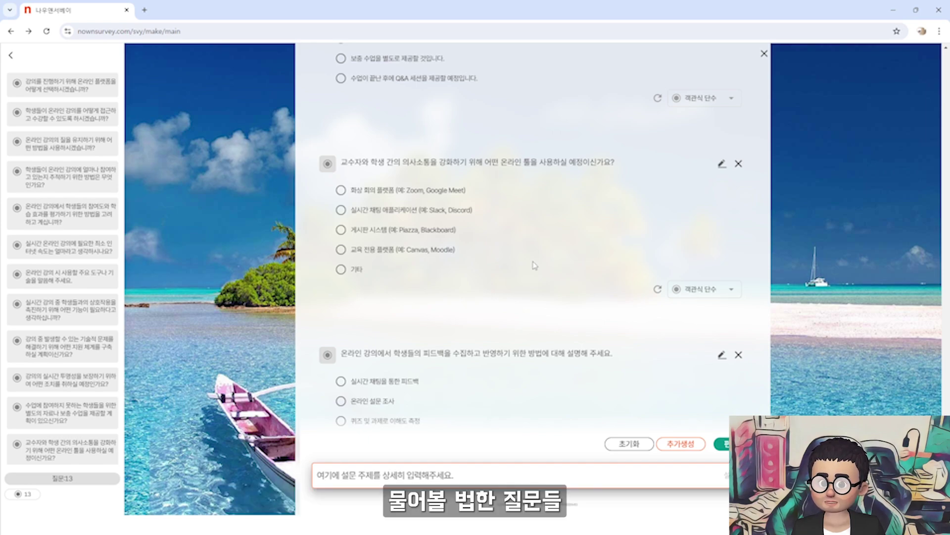
{"action": "scroll", "coordinate": [534, 266], "scroll_direction": "down", "scroll_amount": 2}
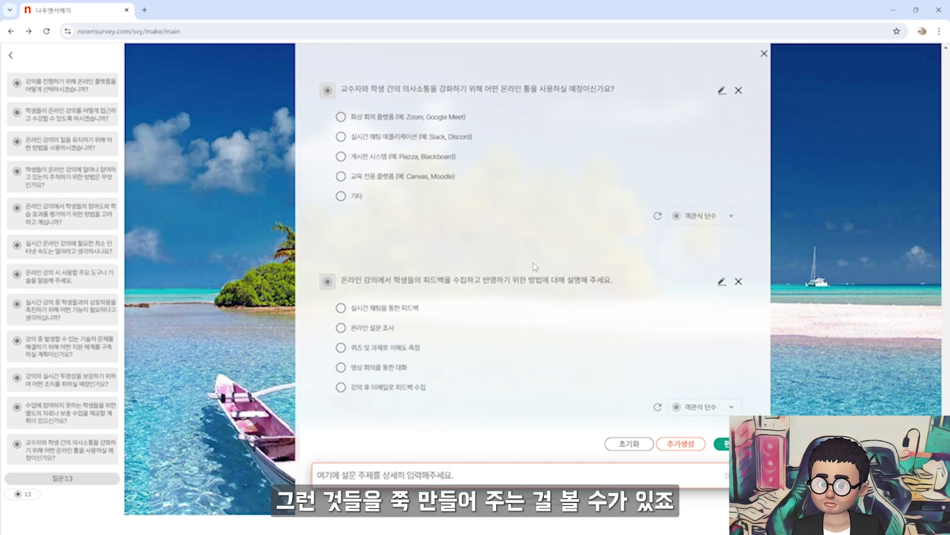
{"action": "left_click", "coordinate": [63, 222]}
{"action": "left_click", "coordinate": [66, 359]}
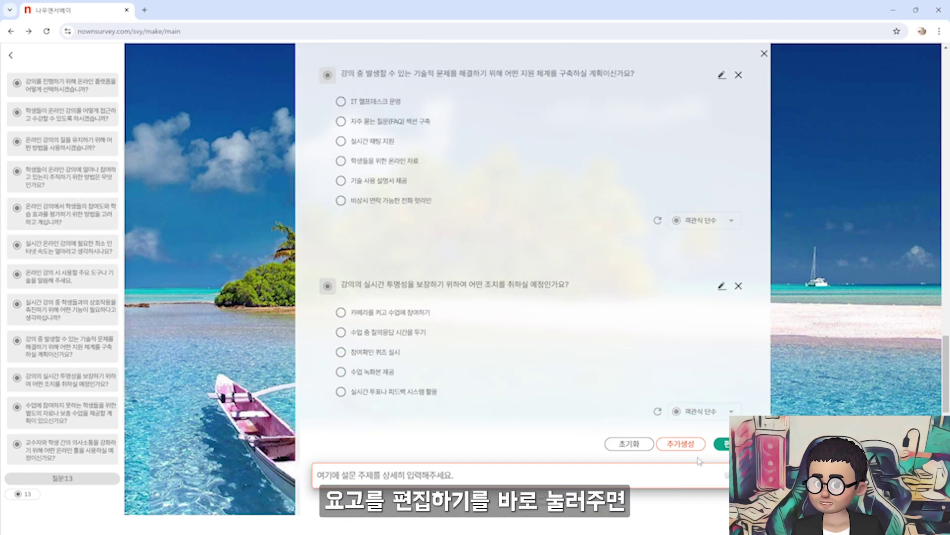
{"action": "left_click", "coordinate": [724, 444]}
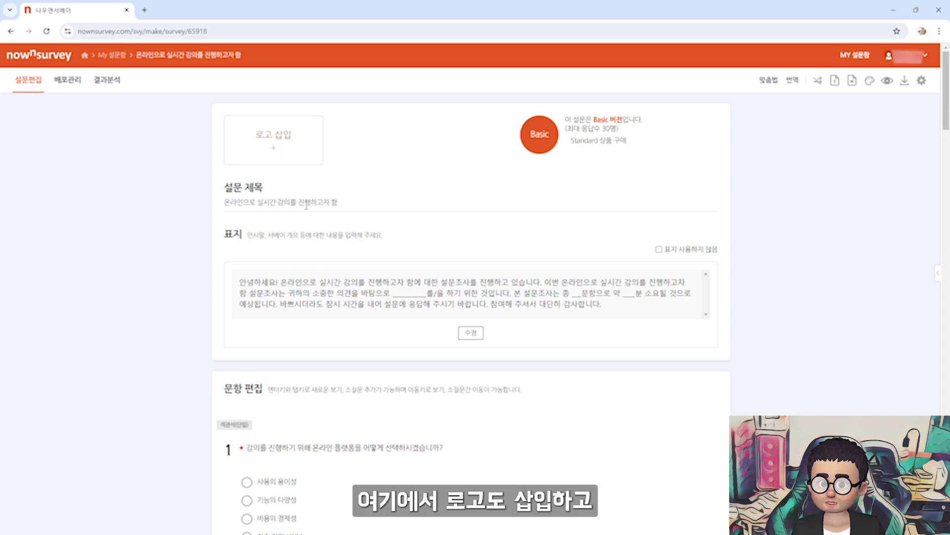
Scroll through the survey title, cover greeting and questions, then open question 1 for editing
{"action": "left_click_drag", "start_coordinate": [338, 202], "coordinate": [222, 204]}
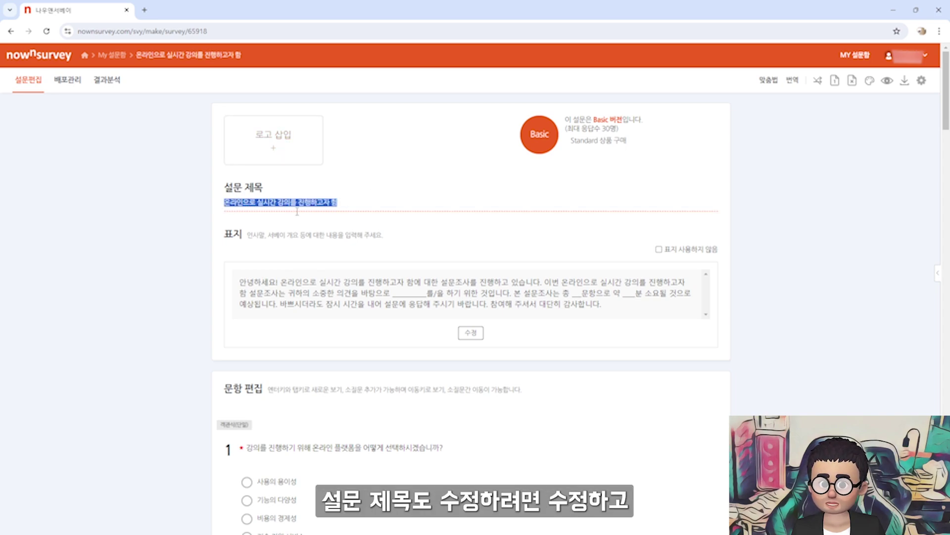
{"action": "scroll", "coordinate": [297, 211], "scroll_direction": "down", "scroll_amount": 2}
{"action": "scroll", "coordinate": [354, 203], "scroll_direction": "down", "scroll_amount": 3}
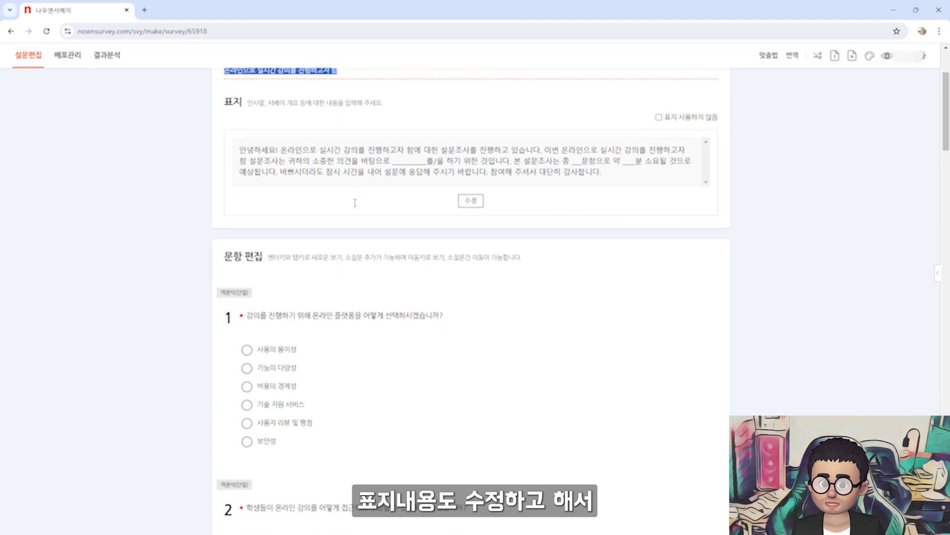
{"action": "scroll", "coordinate": [392, 257], "scroll_direction": "down", "scroll_amount": 3}
{"action": "scroll", "coordinate": [392, 257], "scroll_direction": "down", "scroll_amount": 2}
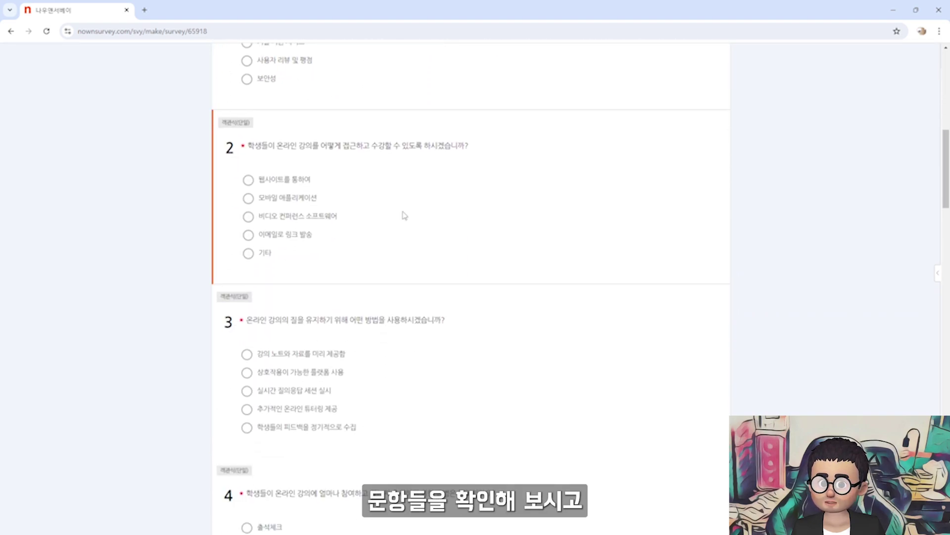
{"action": "scroll", "coordinate": [406, 215], "scroll_direction": "up", "scroll_amount": 4}
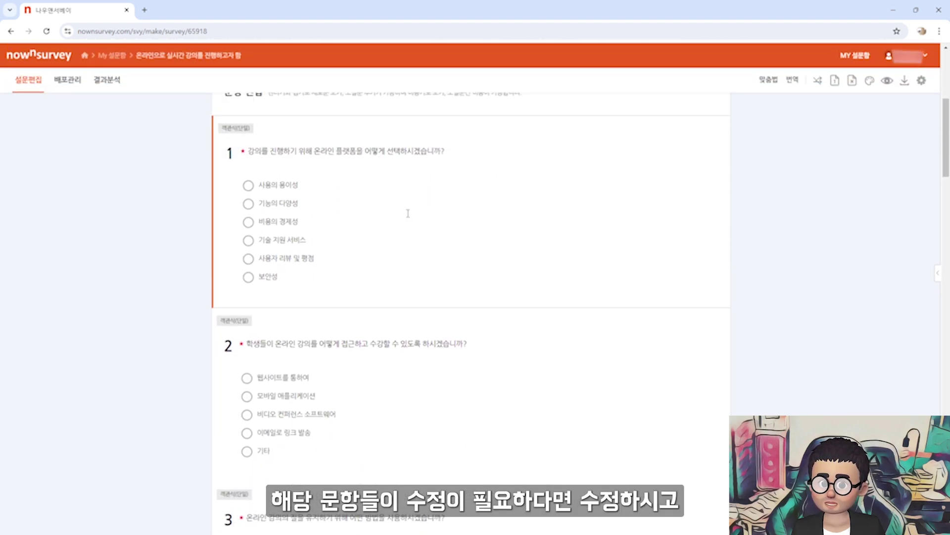
{"action": "left_click", "coordinate": [408, 213]}
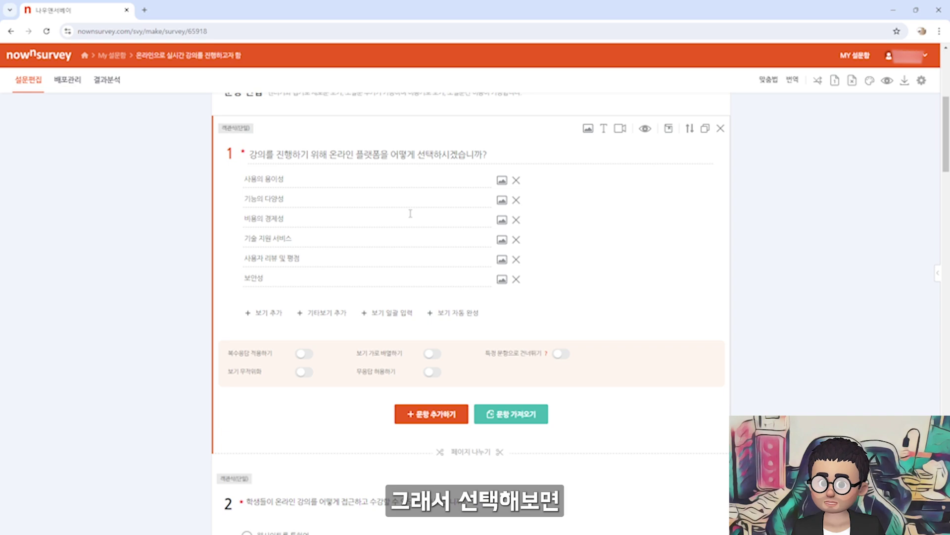
Inspect question 1's title and six options, then open its respondent preview
{"action": "left_click_drag", "start_coordinate": [410, 214], "coordinate": [380, 300]}
{"action": "left_click", "coordinate": [387, 263]}
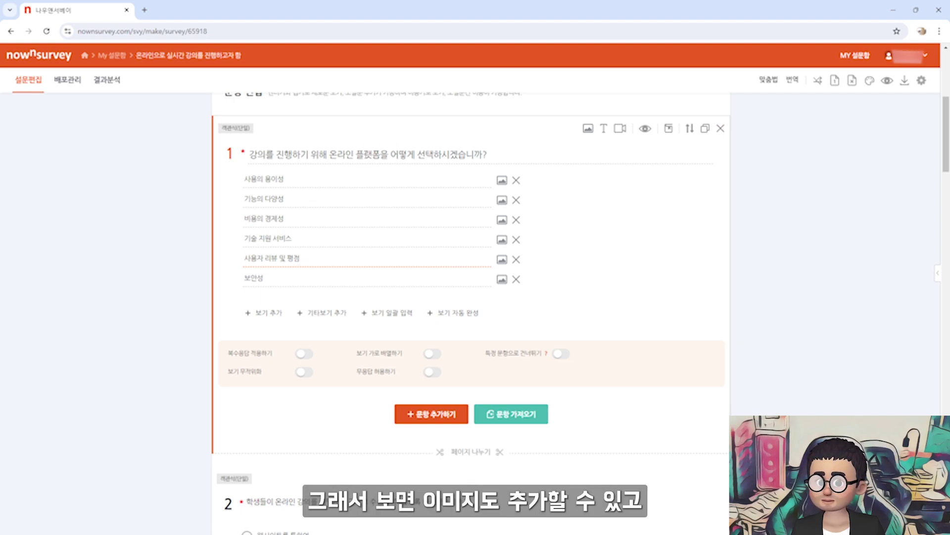
{"action": "left_click", "coordinate": [603, 132]}
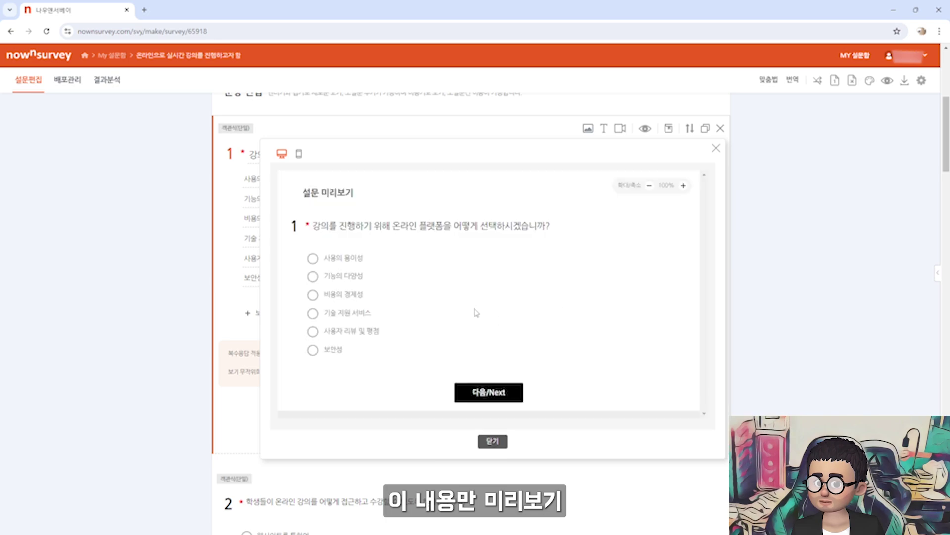
{"action": "left_click", "coordinate": [717, 148]}
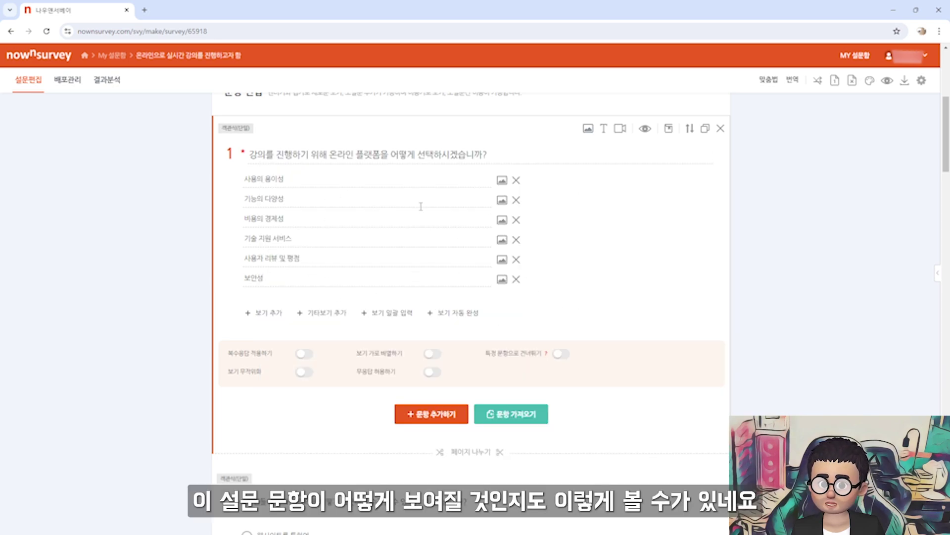
{"action": "left_click", "coordinate": [645, 128]}
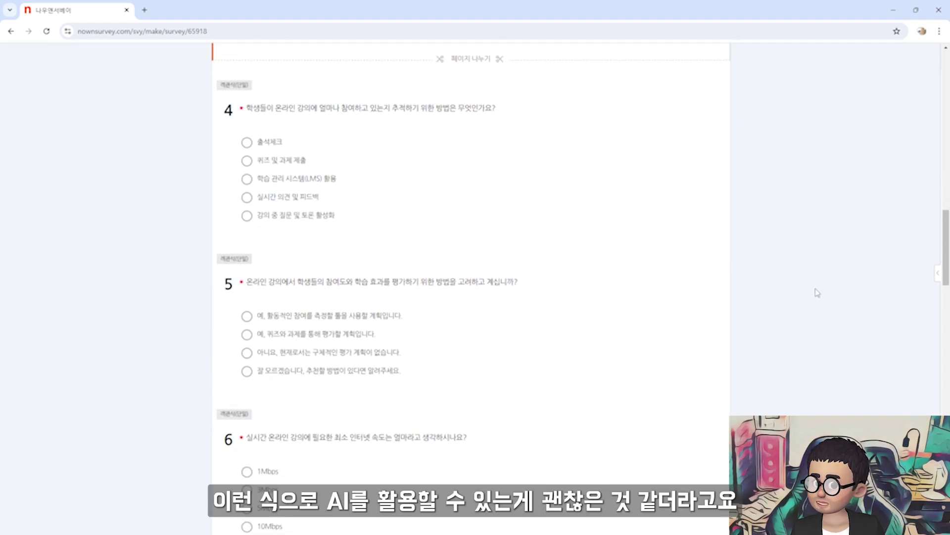
Compare the survey's questions against the prepared question list in Notepad
{"action": "scroll", "coordinate": [815, 291], "scroll_direction": "down", "scroll_amount": 20}
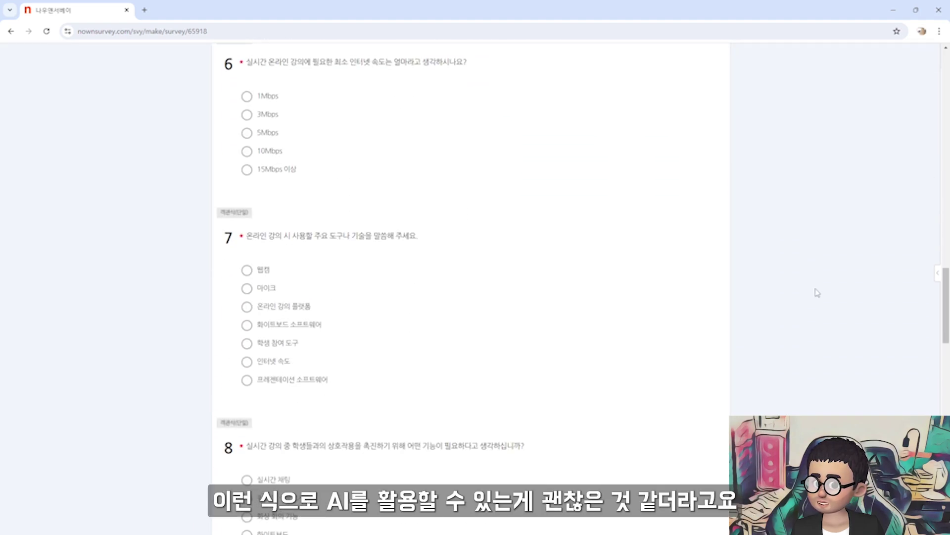
{"action": "scroll", "coordinate": [817, 293], "scroll_direction": "down", "scroll_amount": 10}
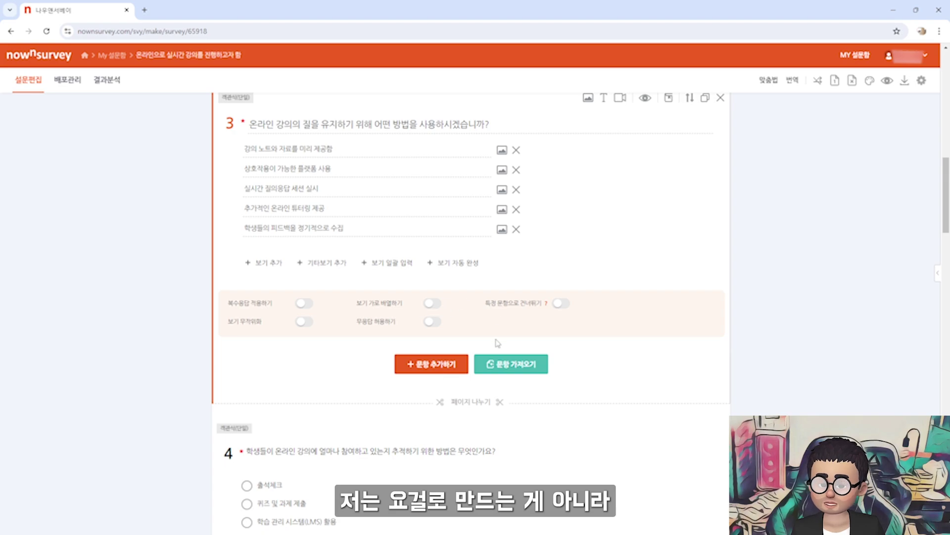
{"action": "key", "text": "alt+Tab"}
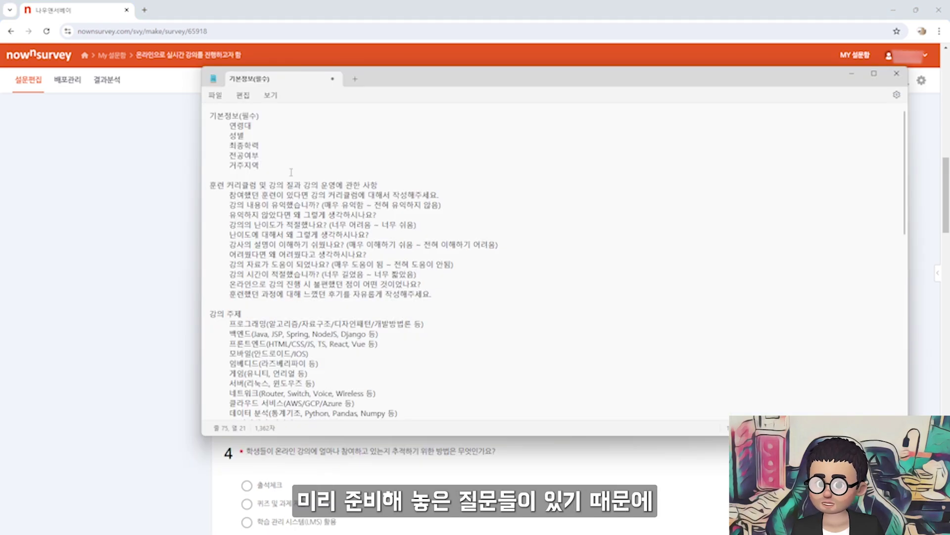
{"action": "left_click_drag", "start_coordinate": [291, 172], "coordinate": [371, 377]}
{"action": "left_click", "coordinate": [379, 333]}
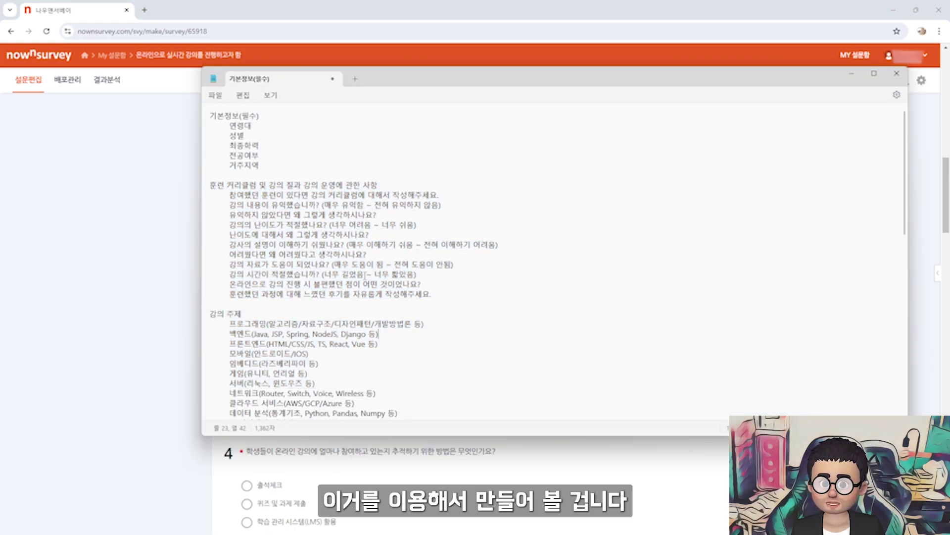
Scroll to the closing thank-you message and proceed to the 배포관리 distribution page
{"action": "left_click", "coordinate": [144, 239]}
{"action": "scroll", "coordinate": [144, 240], "scroll_direction": "down", "scroll_amount": 3}
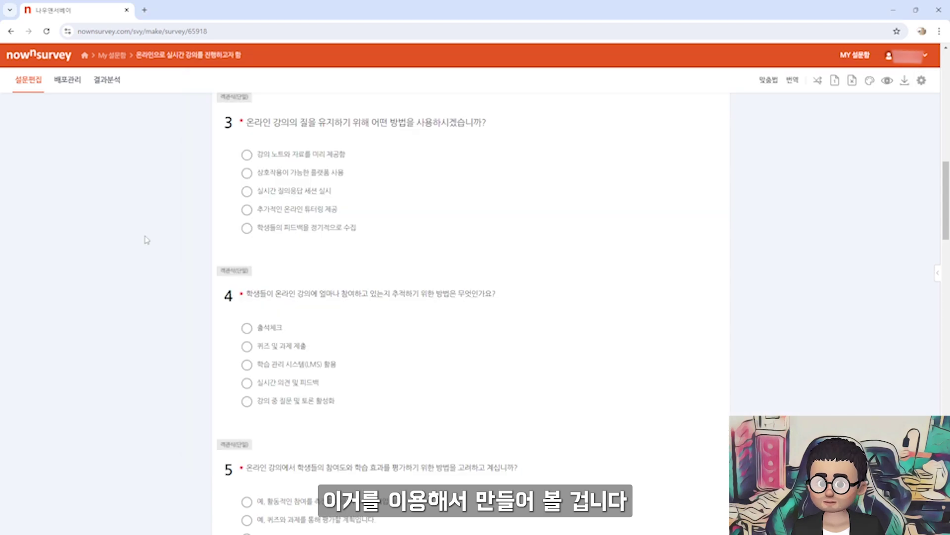
{"action": "scroll", "coordinate": [253, 211], "scroll_direction": "up", "scroll_amount": 9}
{"action": "scroll", "coordinate": [257, 211], "scroll_direction": "up", "scroll_amount": 3}
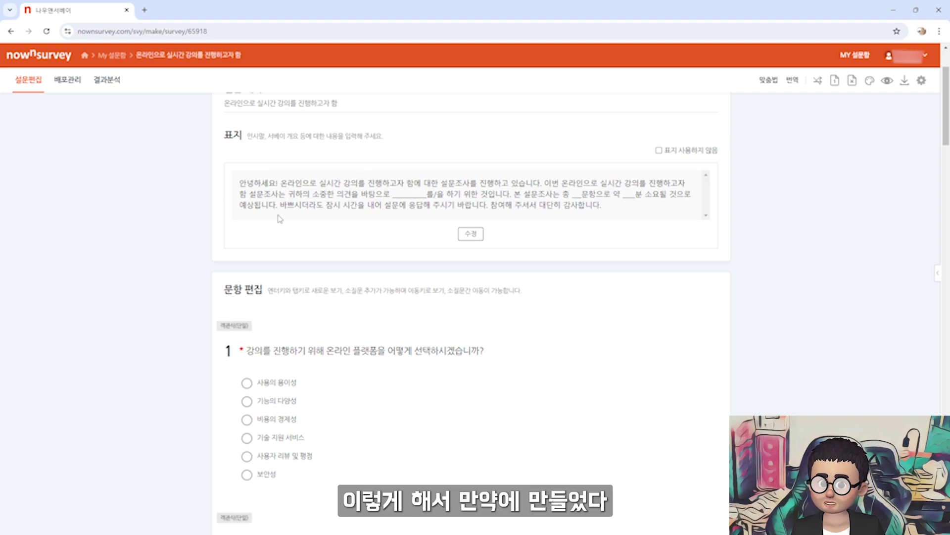
{"action": "scroll", "coordinate": [319, 276], "scroll_direction": "down", "scroll_amount": 7}
{"action": "scroll", "coordinate": [318, 276], "scroll_direction": "up", "scroll_amount": 3}
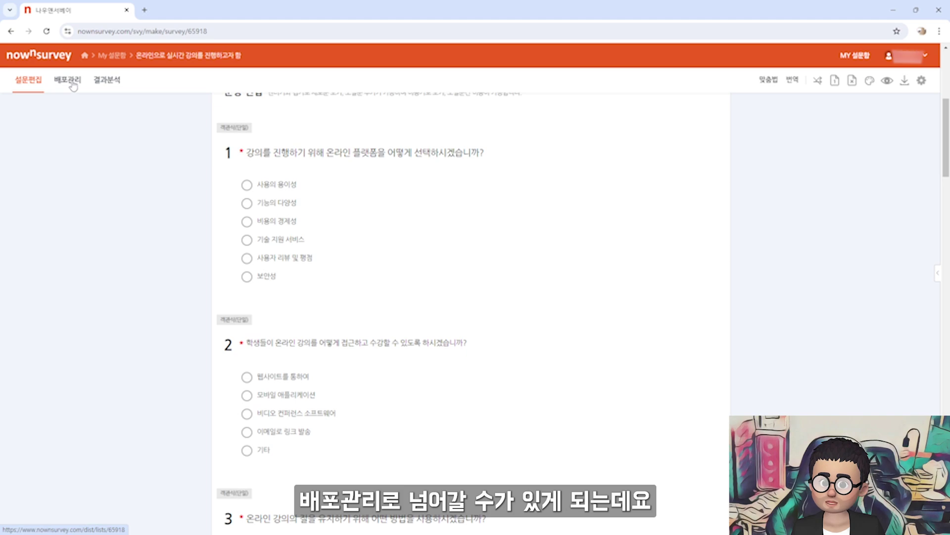
{"action": "scroll", "coordinate": [549, 325], "scroll_direction": "down", "scroll_amount": 8}
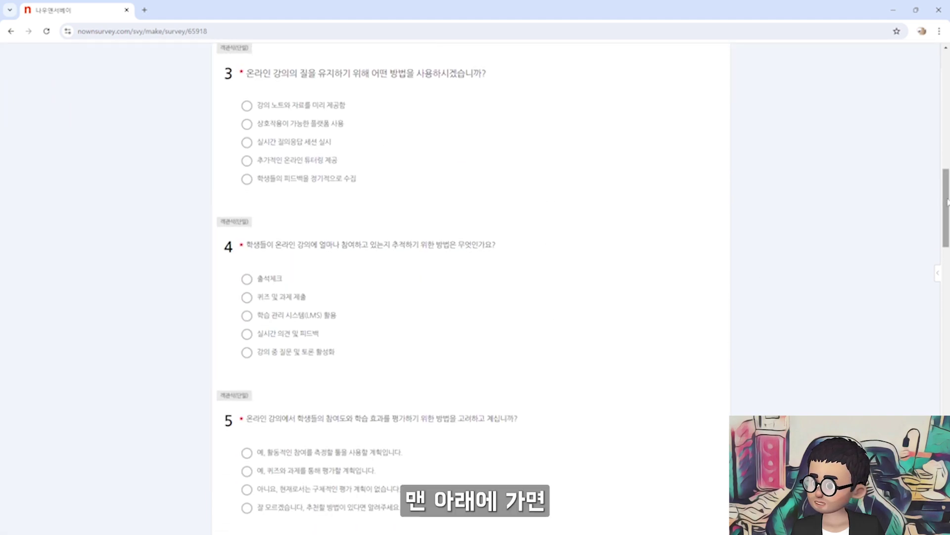
{"action": "left_click_drag", "start_coordinate": [948, 202], "coordinate": [947, 485]}
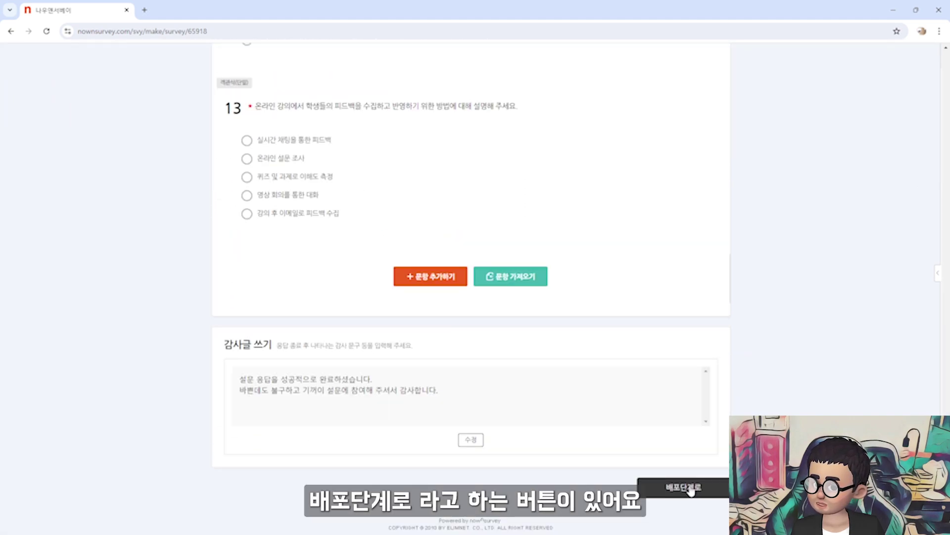
{"action": "left_click", "coordinate": [690, 489]}
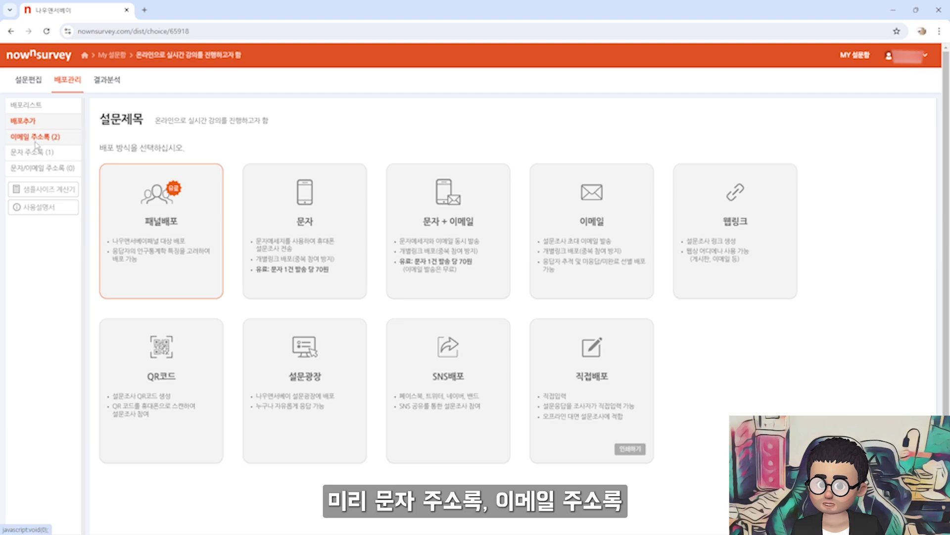
Download the 문자 주소록 template and open 문자배포주소록_1723279449.xls in Excel
{"action": "left_click", "coordinate": [32, 152]}
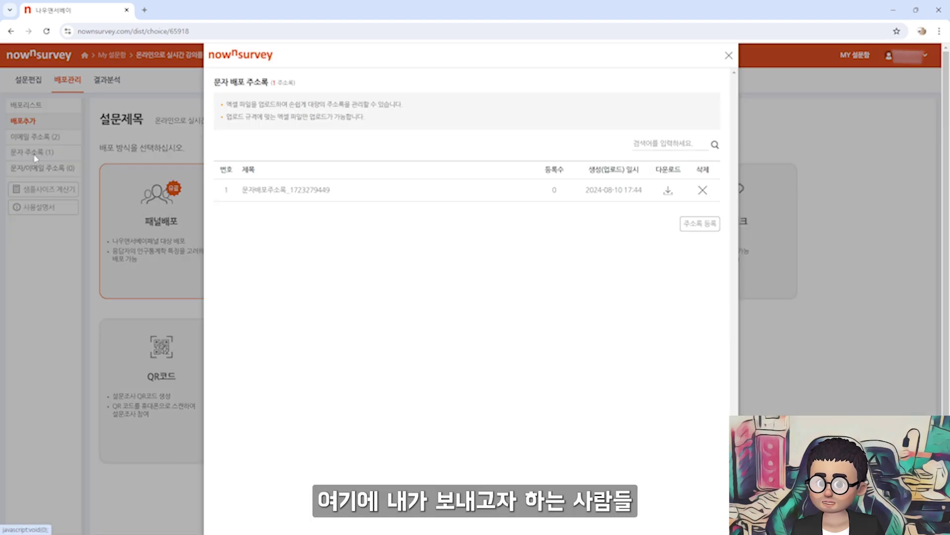
{"action": "left_click", "coordinate": [348, 198]}
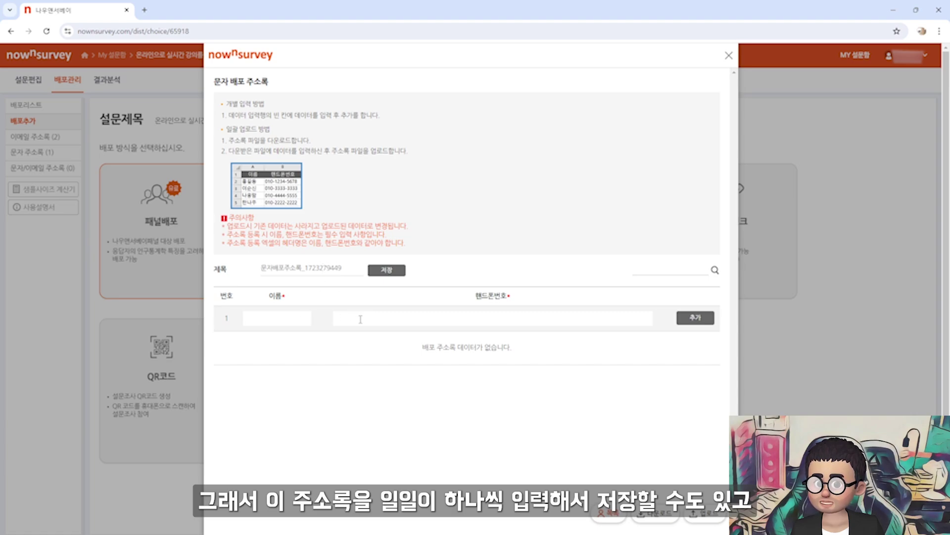
{"action": "left_click", "coordinate": [655, 513]}
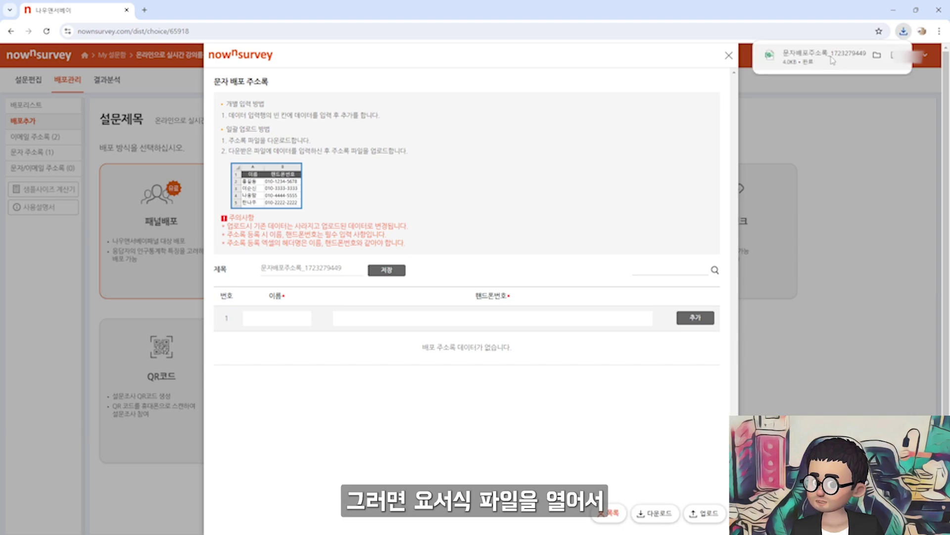
{"action": "left_click", "coordinate": [833, 57]}
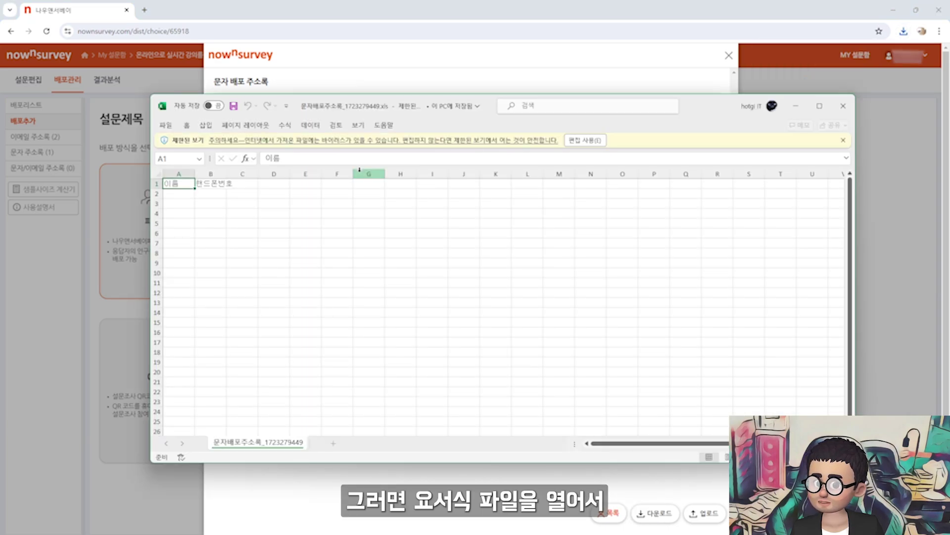
Enable editing, enter a sample contact's name and phone number in row 2, and save
{"action": "left_click", "coordinate": [585, 140]}
{"action": "left_click", "coordinate": [299, 262]}
{"action": "type", "text": "홍ㄱ길동"}
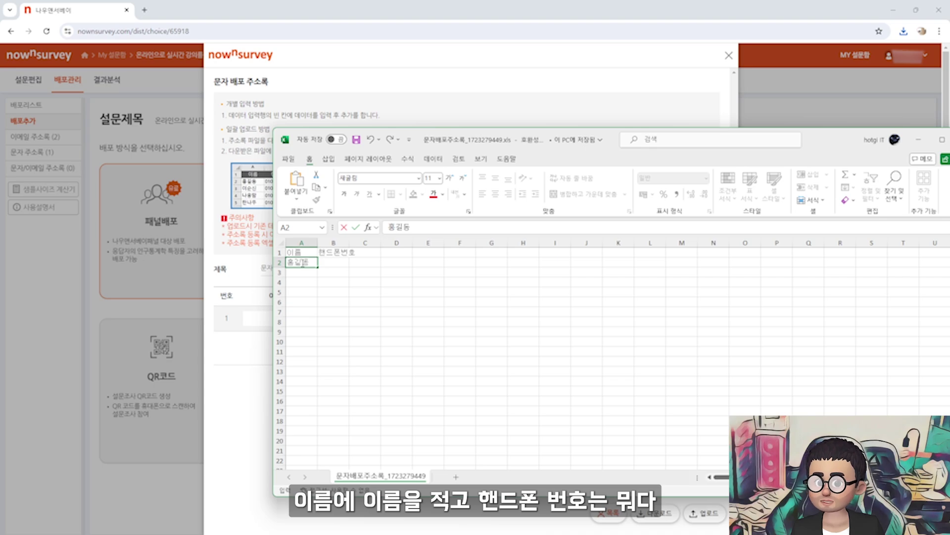
{"action": "key", "text": "Tab"}
{"action": "type", "text": "010"}
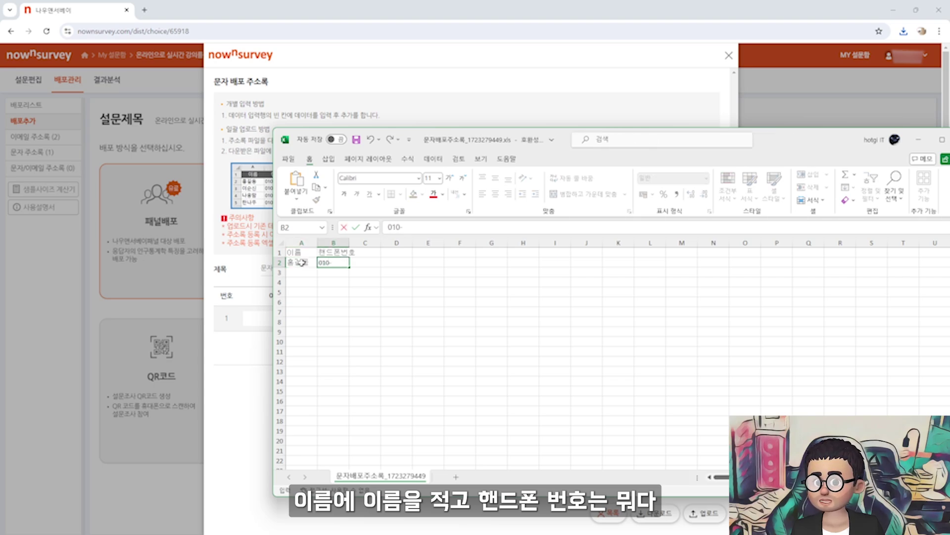
{"action": "type", "text": "-2222"}
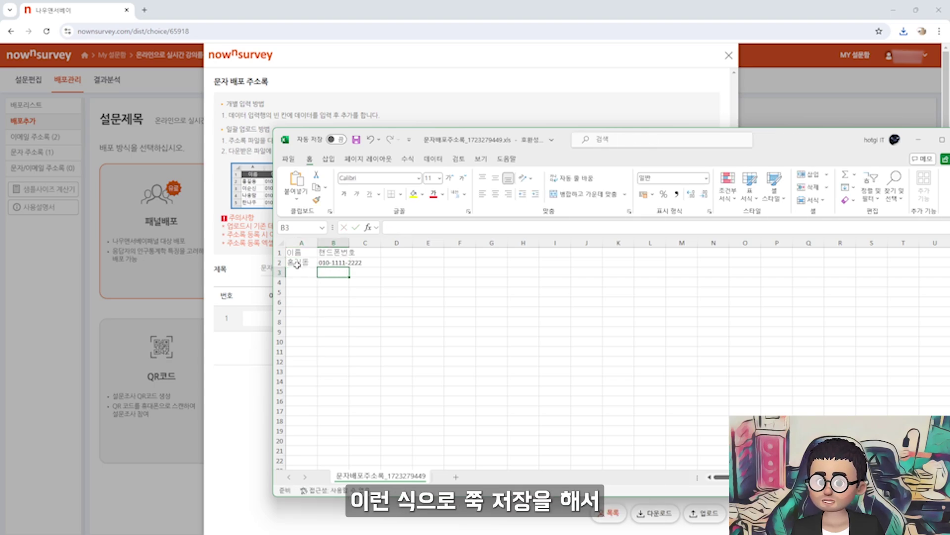
{"action": "left_click_drag", "start_coordinate": [299, 263], "coordinate": [331, 449]}
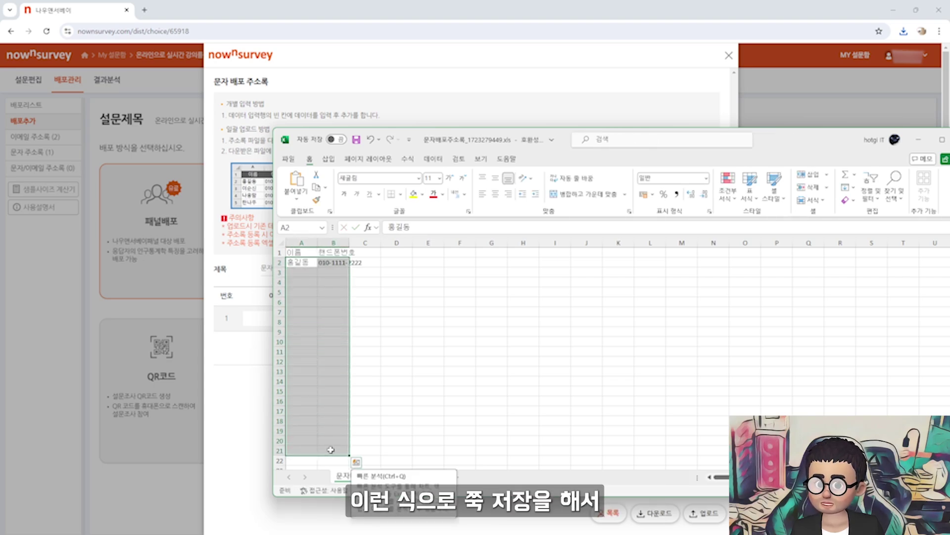
{"action": "left_click", "coordinate": [256, 268]}
{"action": "key", "text": "alt+Tab"}
{"action": "left_click", "coordinate": [402, 283]}
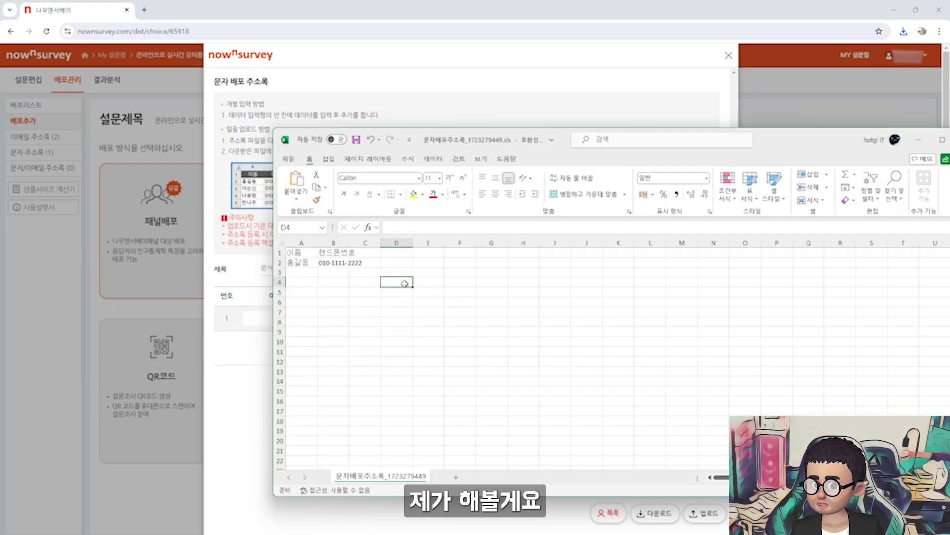
{"action": "key", "text": "ctrl+s"}
Upload the saved file as the SMS address book and check the new contact row
{"action": "left_click", "coordinate": [705, 513]}
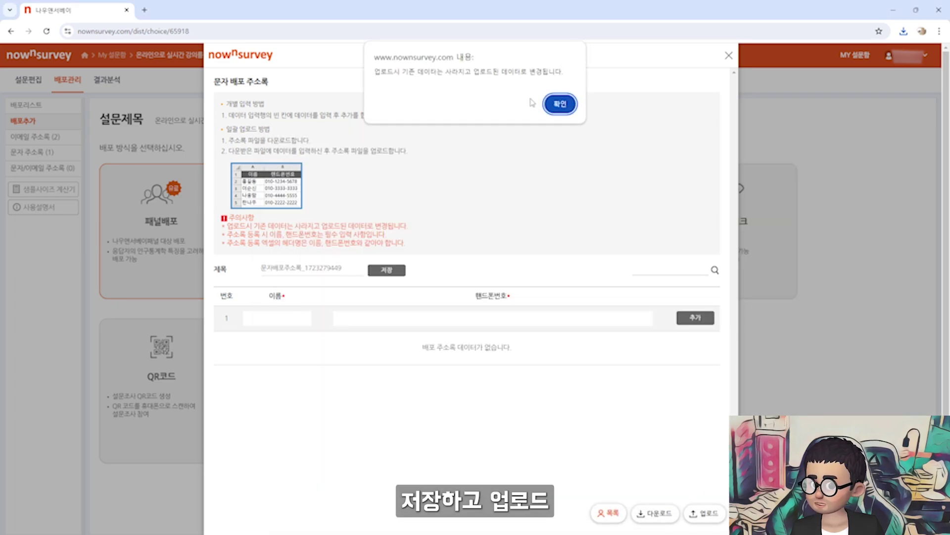
{"action": "left_click", "coordinate": [558, 102]}
{"action": "double_click", "coordinate": [155, 94]}
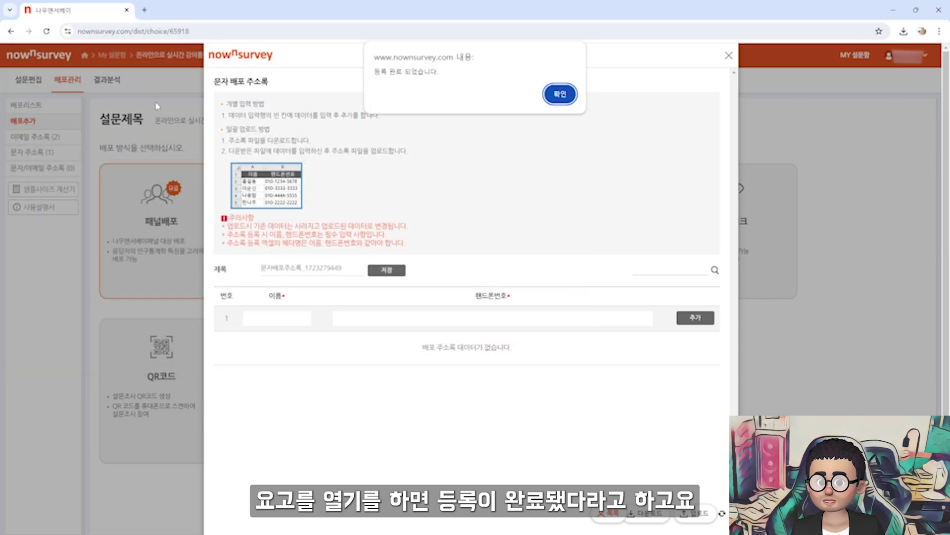
{"action": "left_click", "coordinate": [558, 96]}
{"action": "left_click_drag", "start_coordinate": [263, 343], "coordinate": [526, 347]}
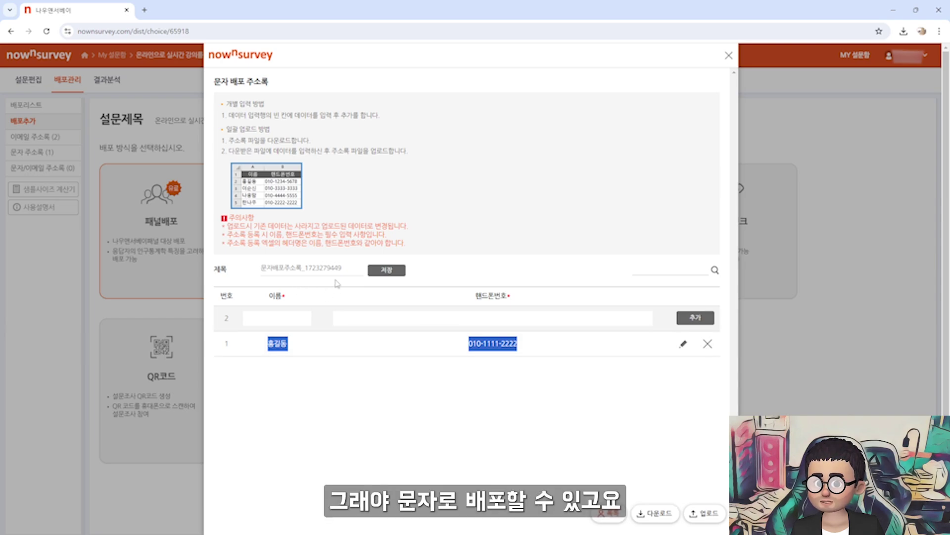
{"action": "left_click", "coordinate": [729, 56]}
Download the email address-book template, fill row 2 with a sample contact's name and email, and save
{"action": "left_click", "coordinate": [35, 136]}
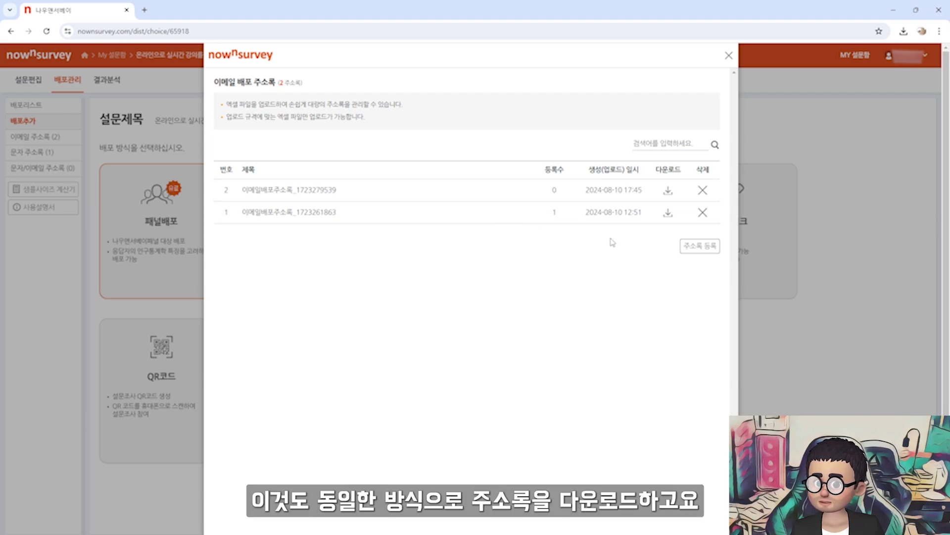
{"action": "left_click", "coordinate": [713, 248]}
{"action": "left_click", "coordinate": [652, 513]}
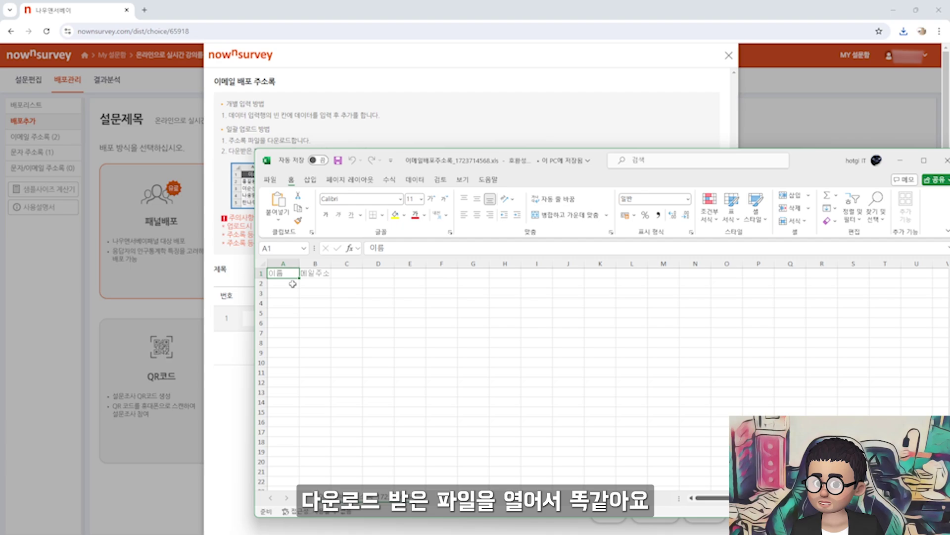
{"action": "left_click", "coordinate": [292, 284]}
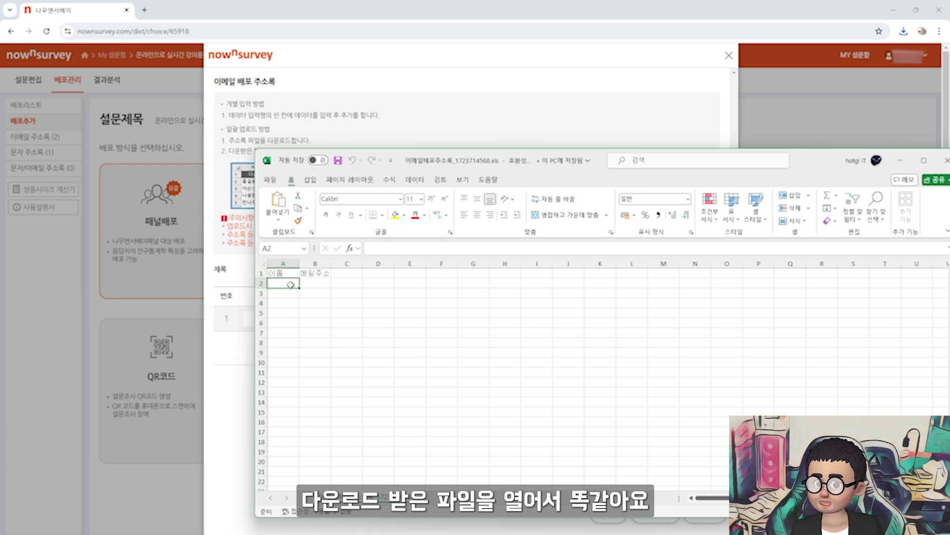
{"action": "type", "text": "홍길동"}
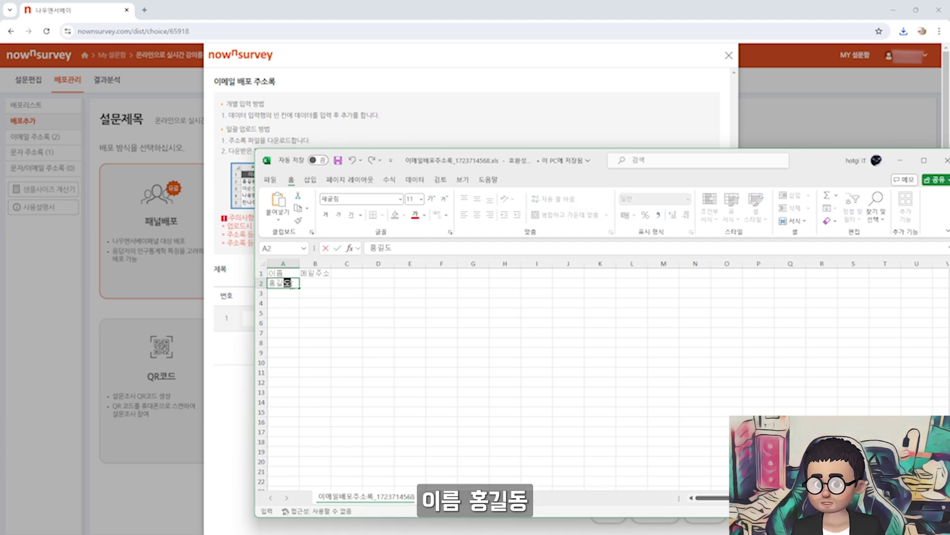
{"action": "key", "text": "Tab"}
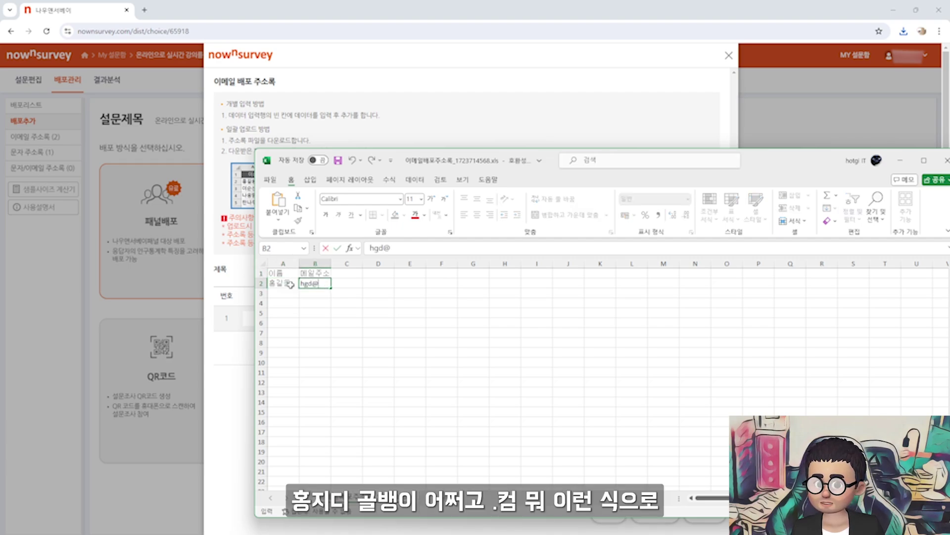
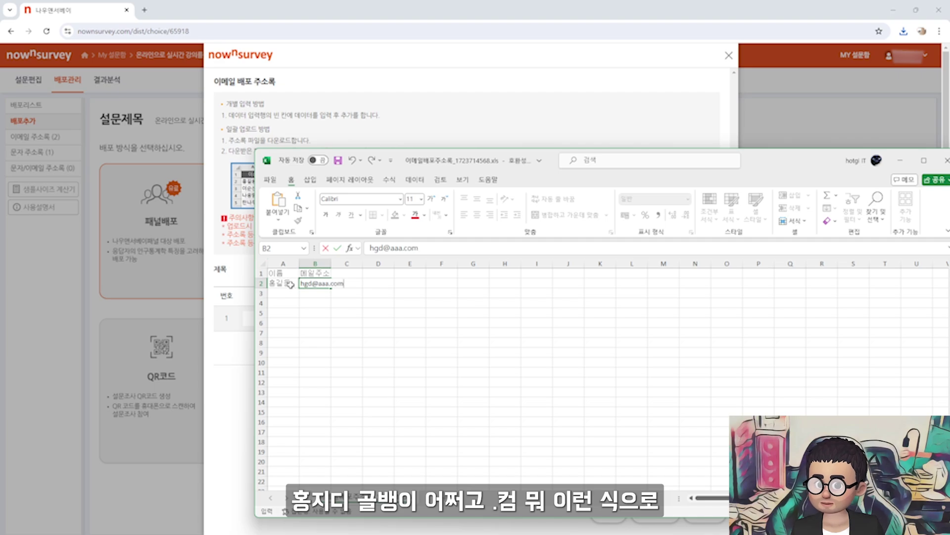
{"action": "key", "text": "Return"}
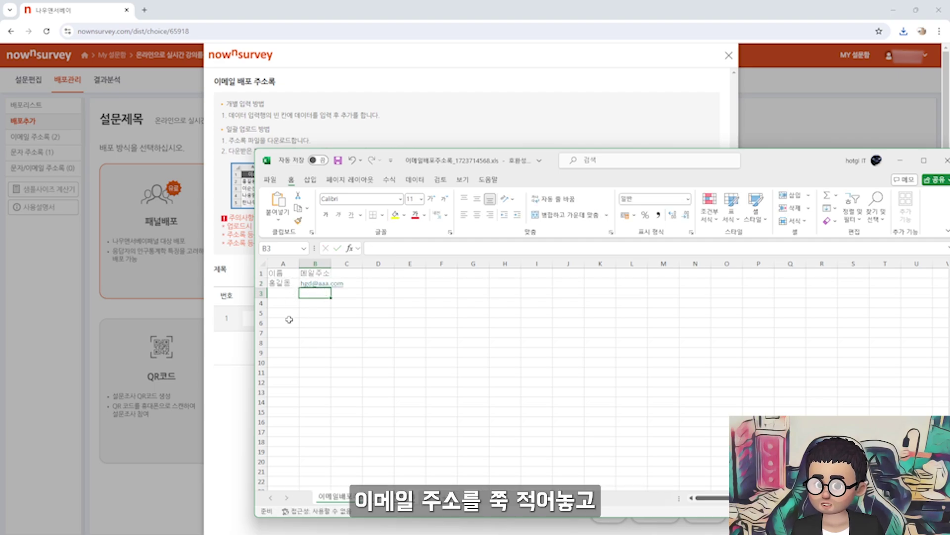
{"action": "key", "text": "ctrl+s"}
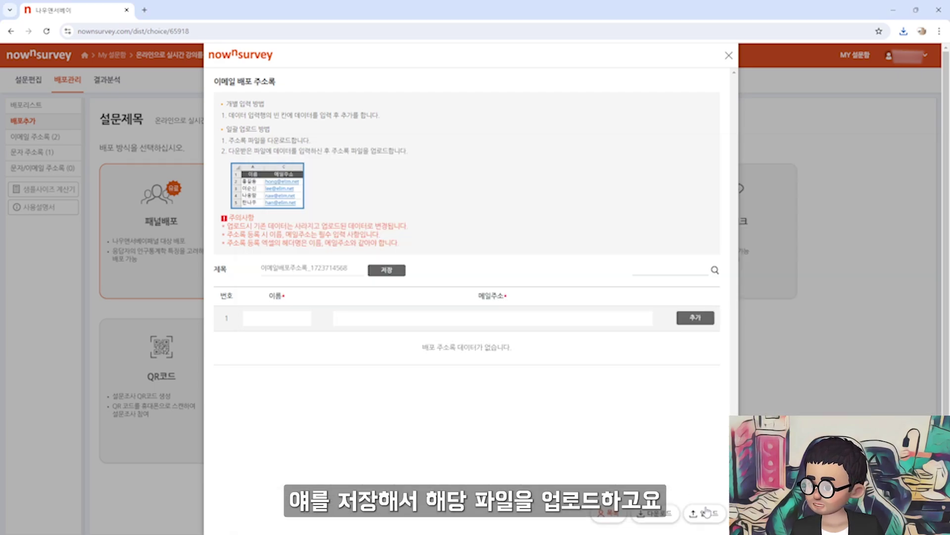
Upload 이메일배포주소록_1723714568.xls as the email address book and close the dialog
{"action": "left_click", "coordinate": [704, 513]}
{"action": "left_click", "coordinate": [560, 102]}
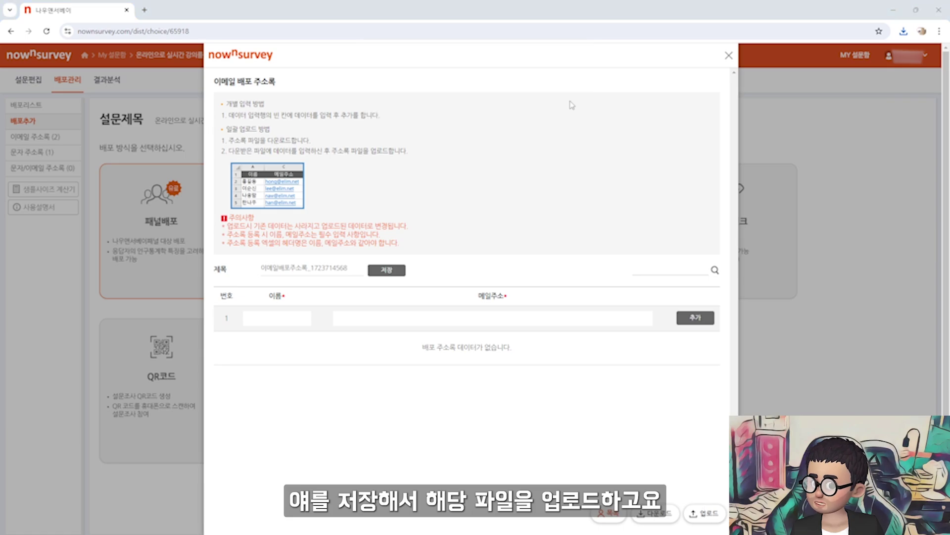
{"action": "double_click", "coordinate": [208, 93]}
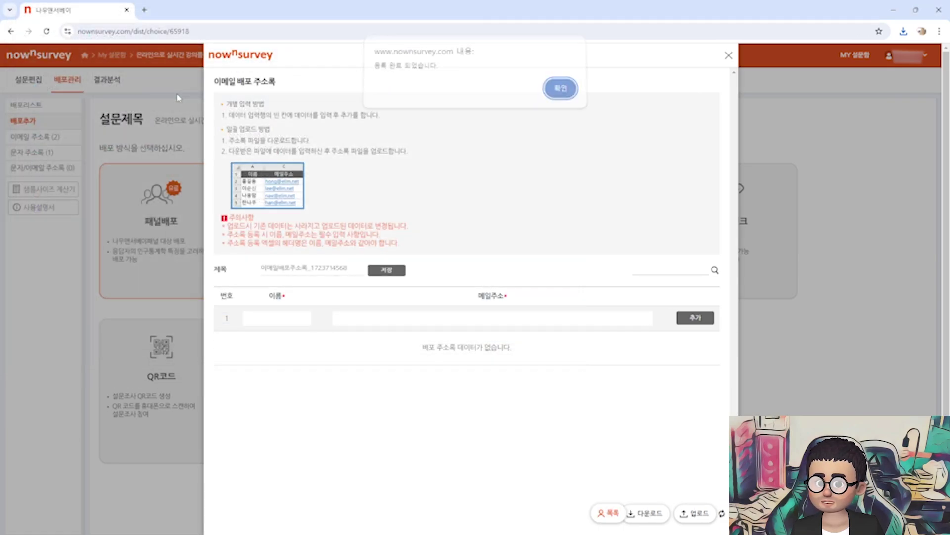
{"action": "left_click", "coordinate": [557, 97]}
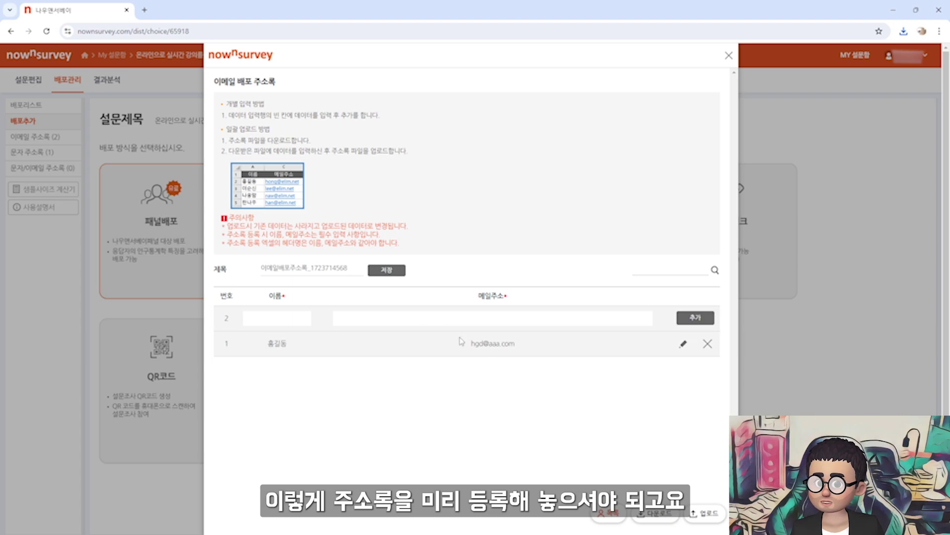
{"action": "left_click", "coordinate": [729, 55]}
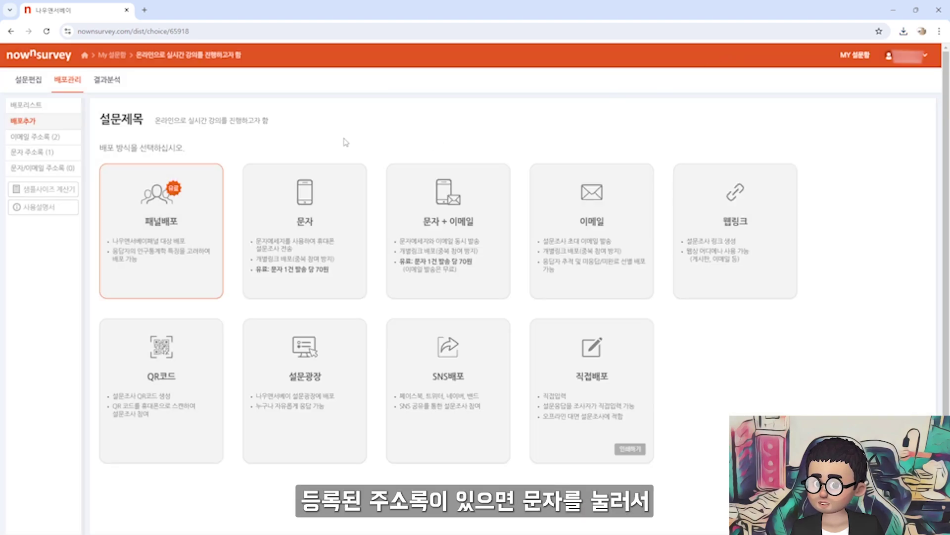
Preview the SMS invitation form with the uploaded SMS address book as recipients
{"action": "left_click", "coordinate": [319, 211]}
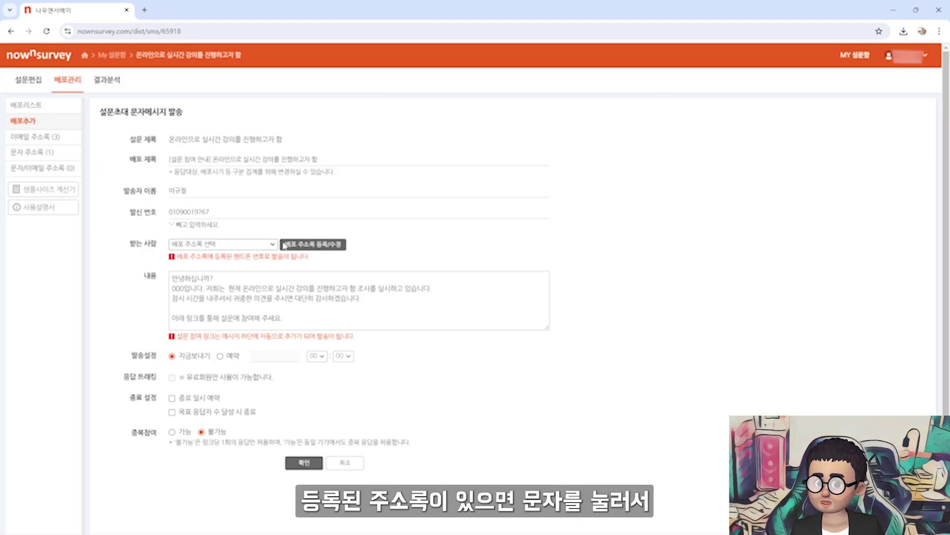
{"action": "left_click", "coordinate": [270, 244]}
{"action": "left_click", "coordinate": [266, 263]}
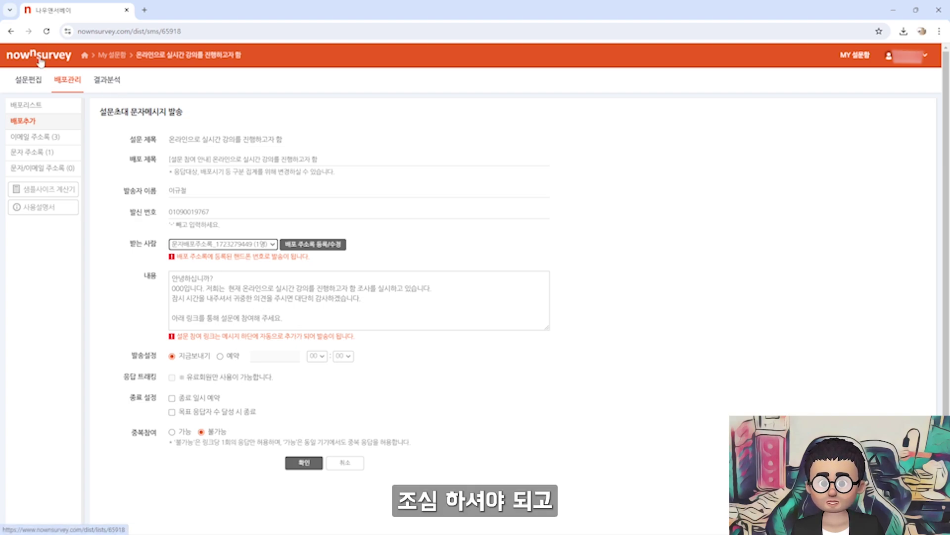
{"action": "left_click", "coordinate": [67, 80]}
In the email invitation form, send to the one-person email address book, then return to the distribution choices
{"action": "left_click", "coordinate": [585, 229]}
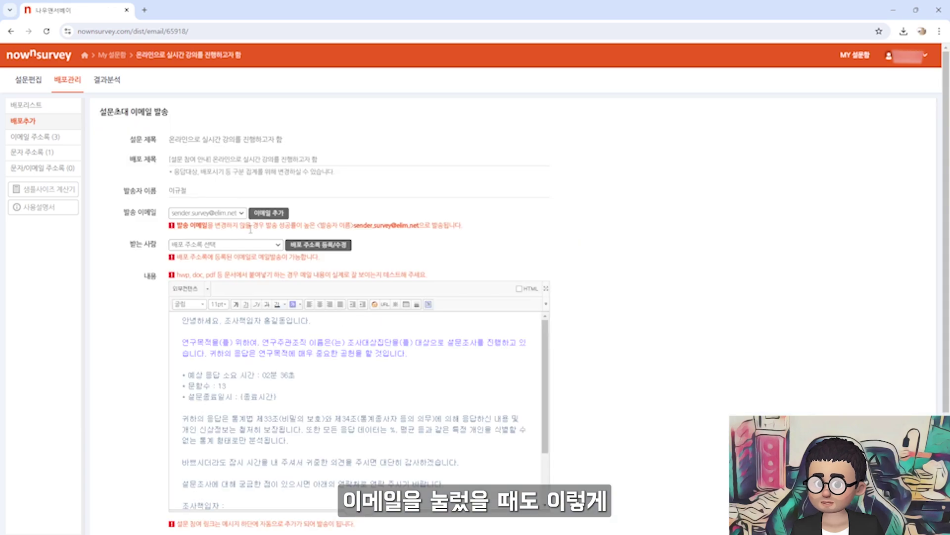
{"action": "left_click", "coordinate": [177, 216]}
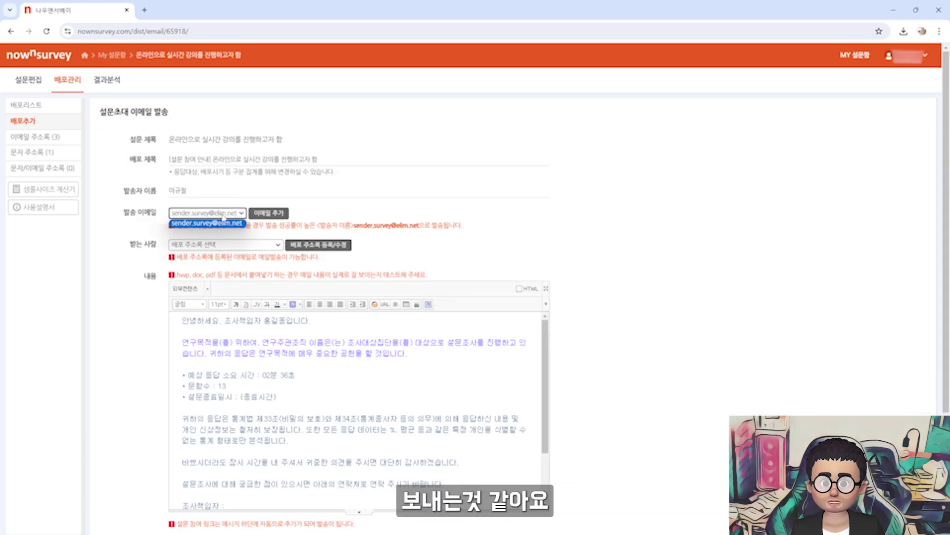
{"action": "left_click", "coordinate": [241, 213]}
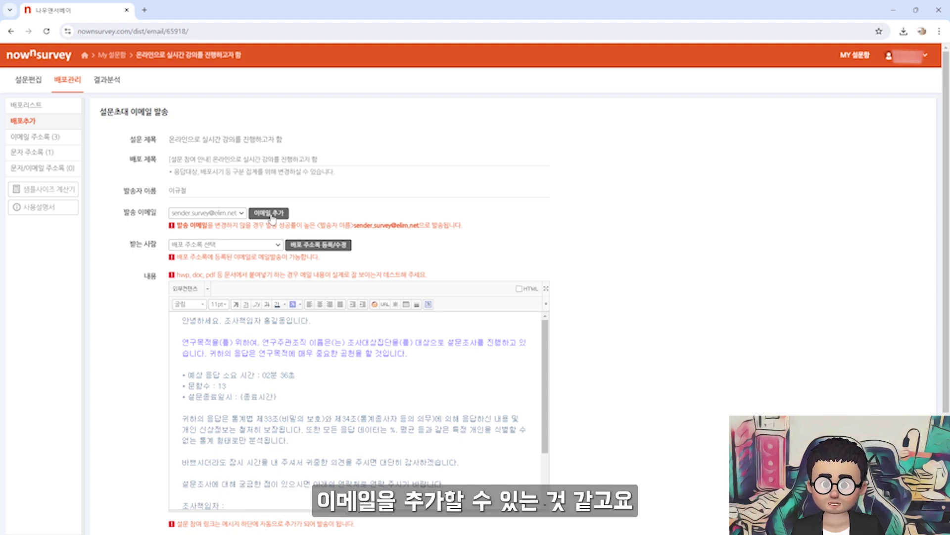
{"action": "left_click", "coordinate": [243, 245]}
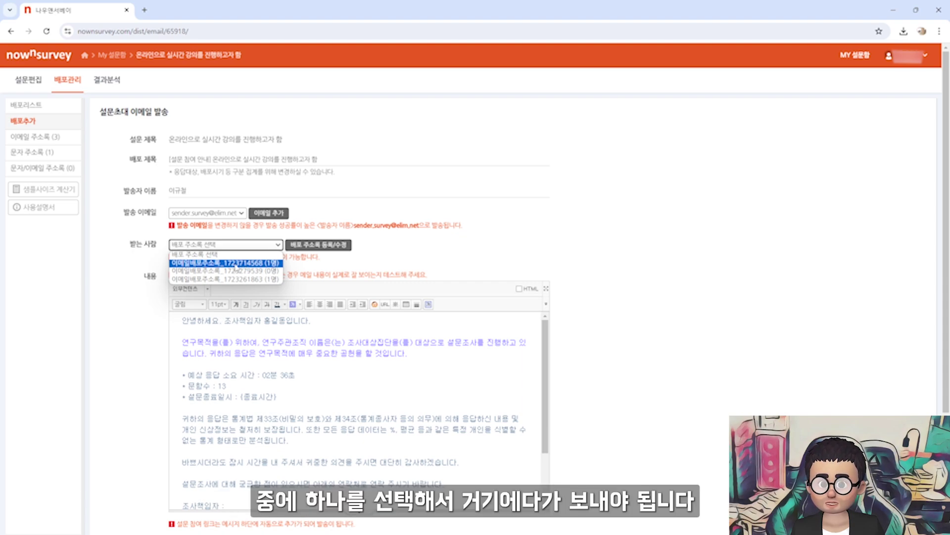
{"action": "left_click", "coordinate": [236, 262]}
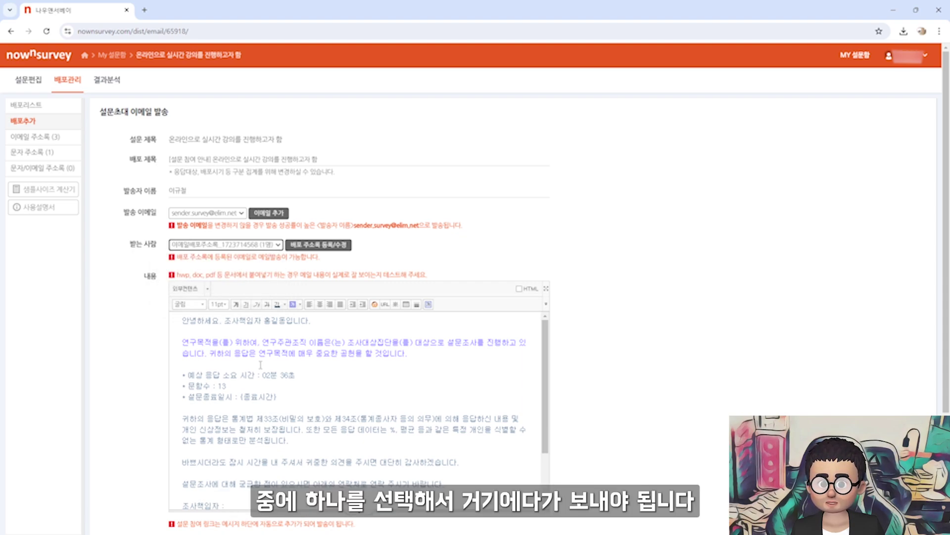
{"action": "scroll", "coordinate": [317, 368], "scroll_direction": "down", "scroll_amount": 2}
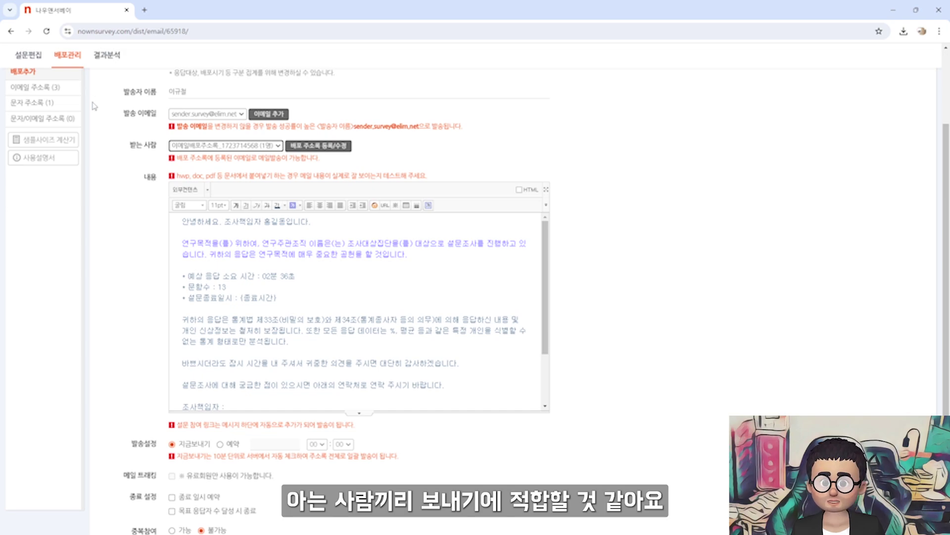
{"action": "scroll", "coordinate": [106, 107], "scroll_direction": "up", "scroll_amount": 2}
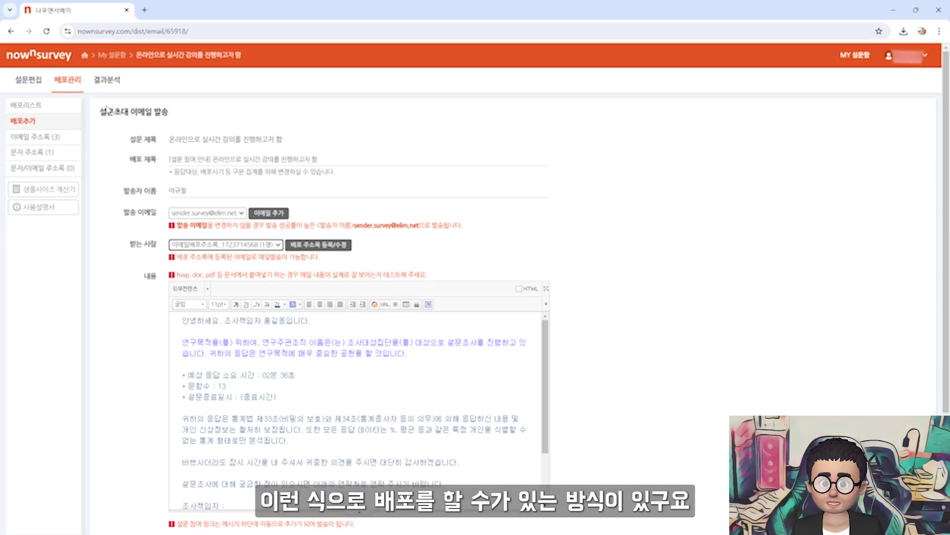
{"action": "left_click", "coordinate": [11, 31]}
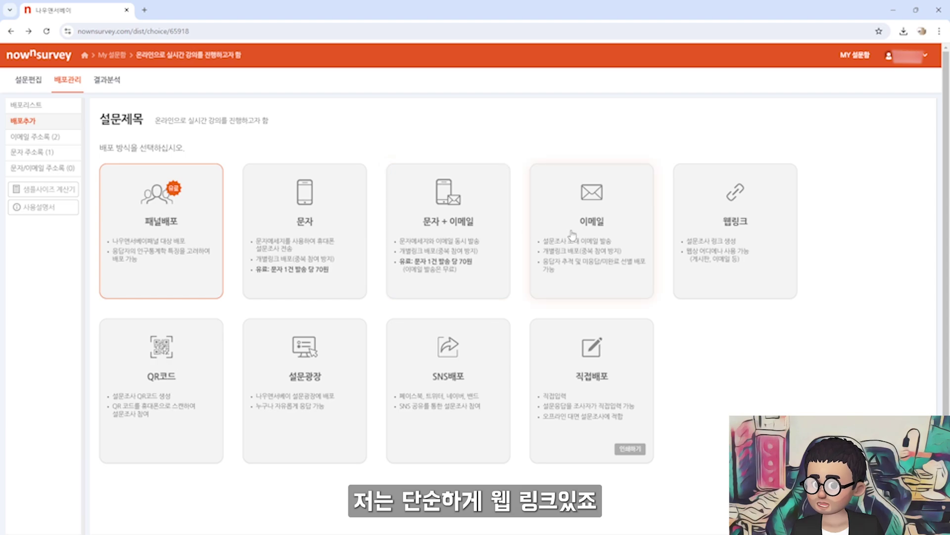
Create the survey's web link and HTML embed code, and copy the survey URL
{"action": "left_click", "coordinate": [739, 234]}
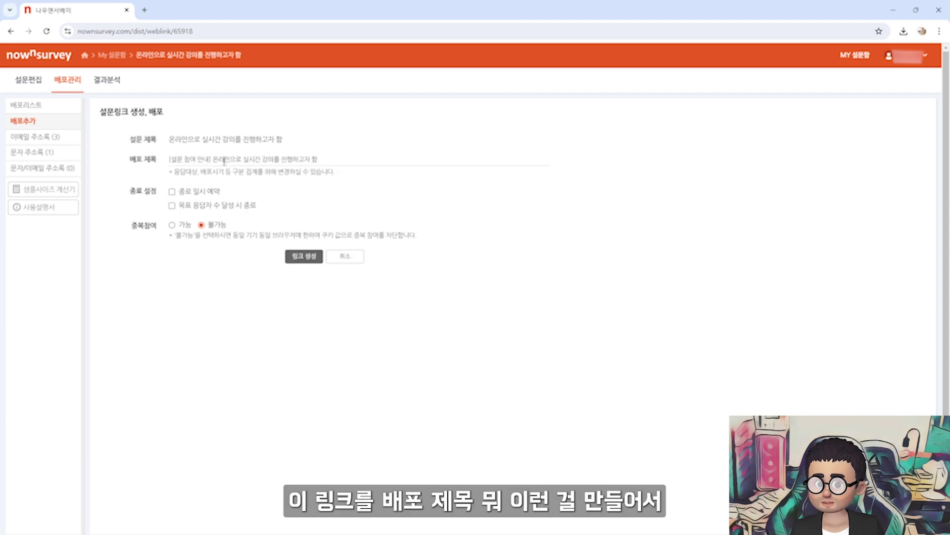
{"action": "left_click", "coordinate": [304, 256]}
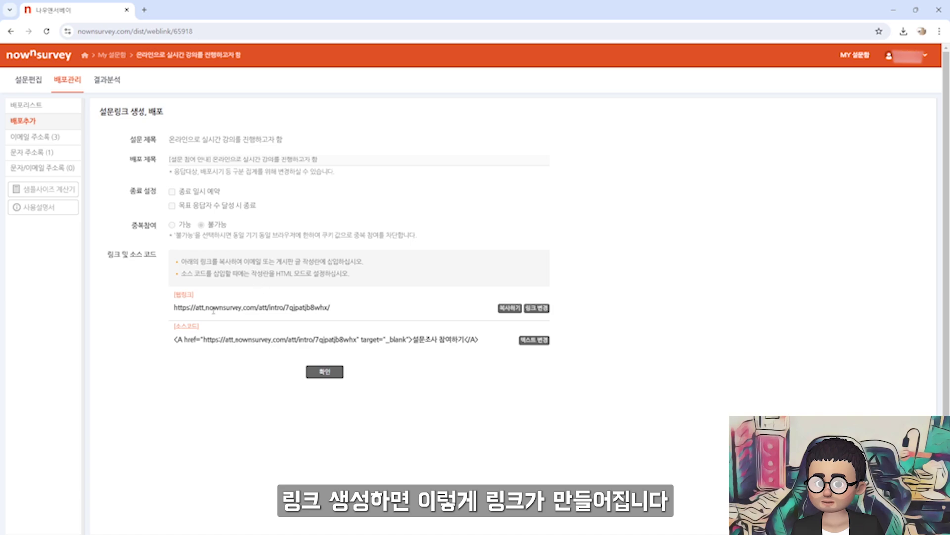
{"action": "left_click_drag", "start_coordinate": [330, 307], "coordinate": [175, 310]}
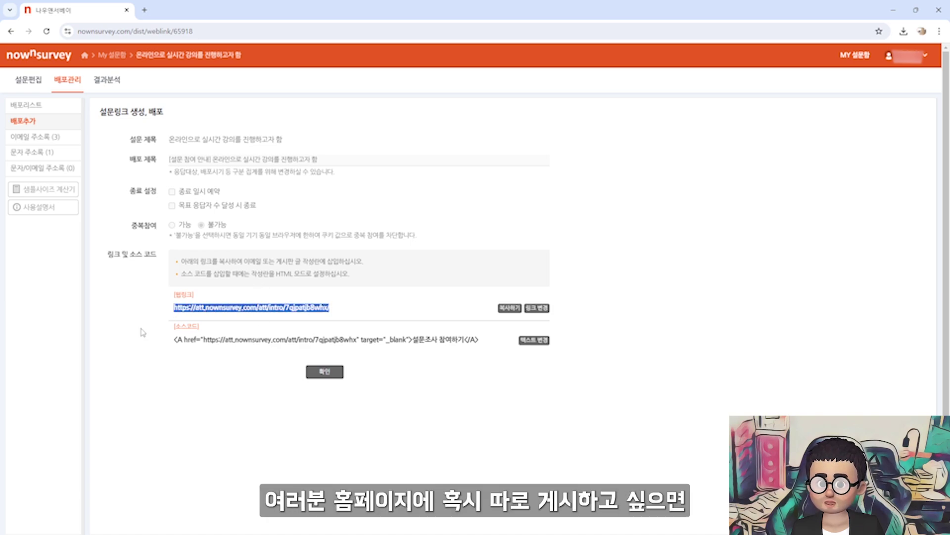
{"action": "left_click_drag", "start_coordinate": [170, 341], "coordinate": [481, 348]}
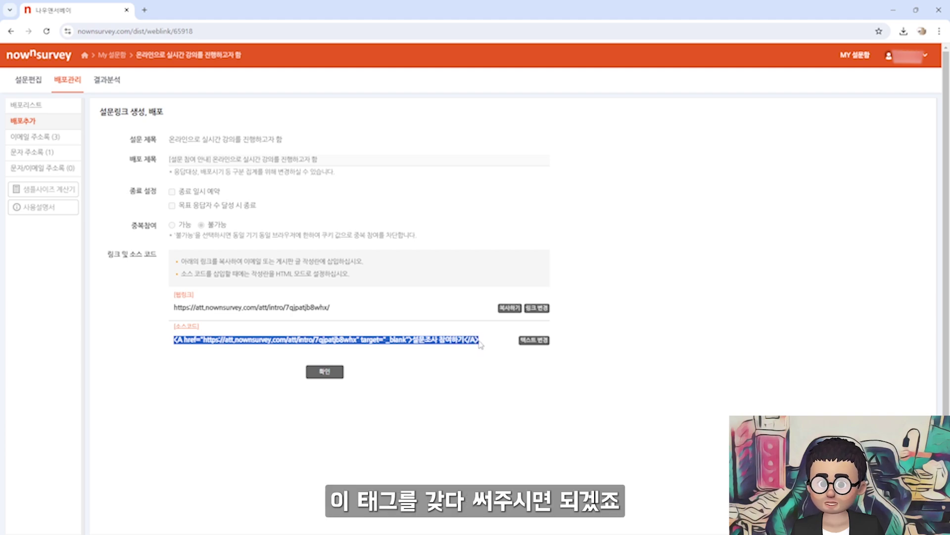
{"action": "left_click", "coordinate": [332, 307]}
{"action": "left_click", "coordinate": [512, 308]}
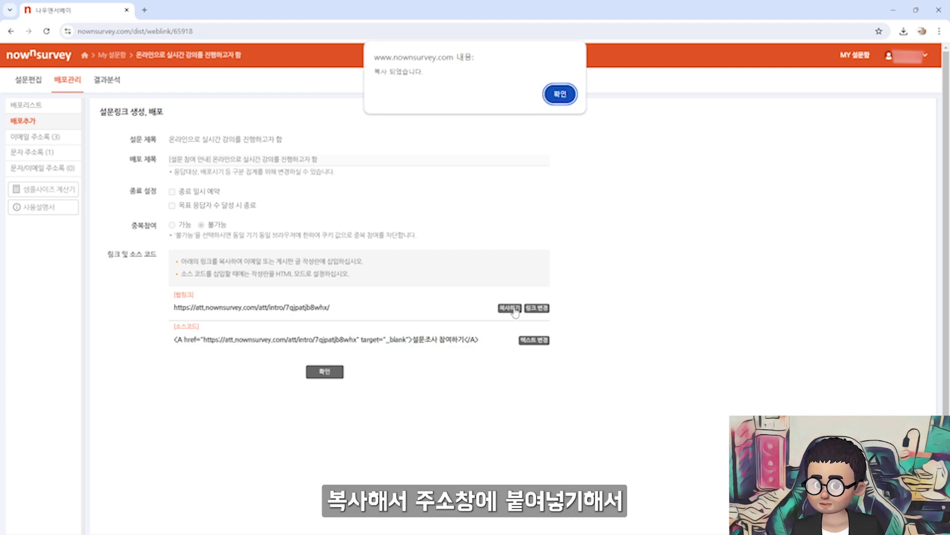
Open the copied survey URL in a new tab and start the survey
{"action": "left_click", "coordinate": [560, 94]}
{"action": "left_click", "coordinate": [144, 10]}
{"action": "type", "text": "https://att.nownsurvey.com/att/intro/7qjpatjb8whx/"}
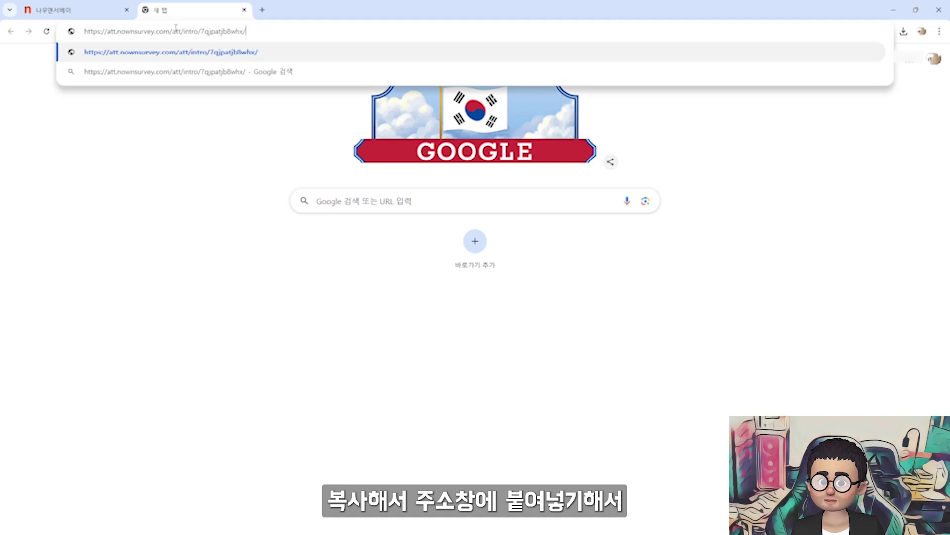
{"action": "key", "text": "Return"}
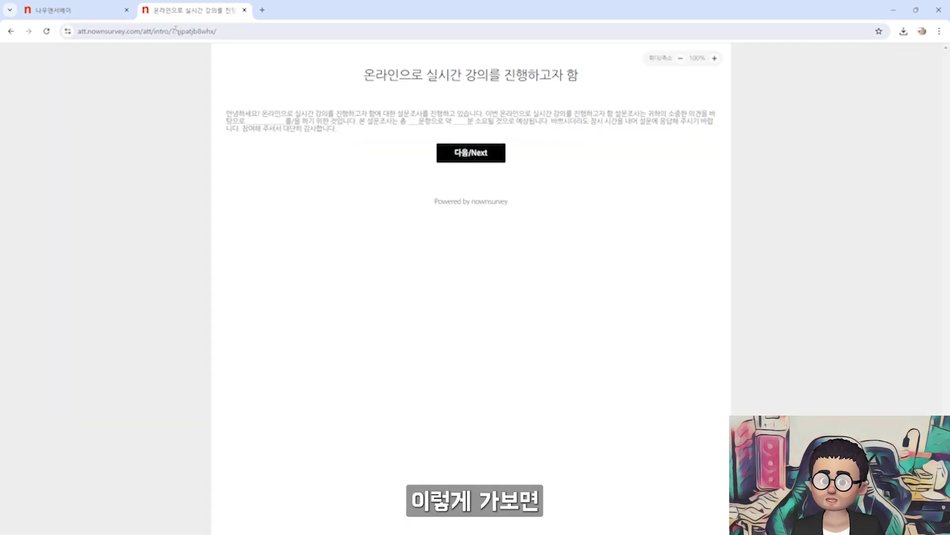
{"action": "left_click_drag", "start_coordinate": [399, 75], "coordinate": [557, 82]}
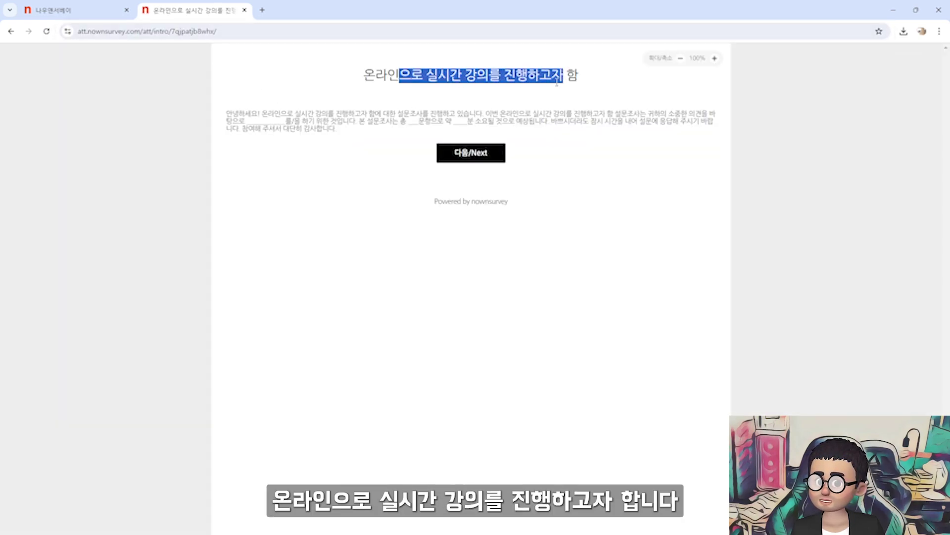
{"action": "left_click_drag", "start_coordinate": [293, 114], "coordinate": [494, 130]}
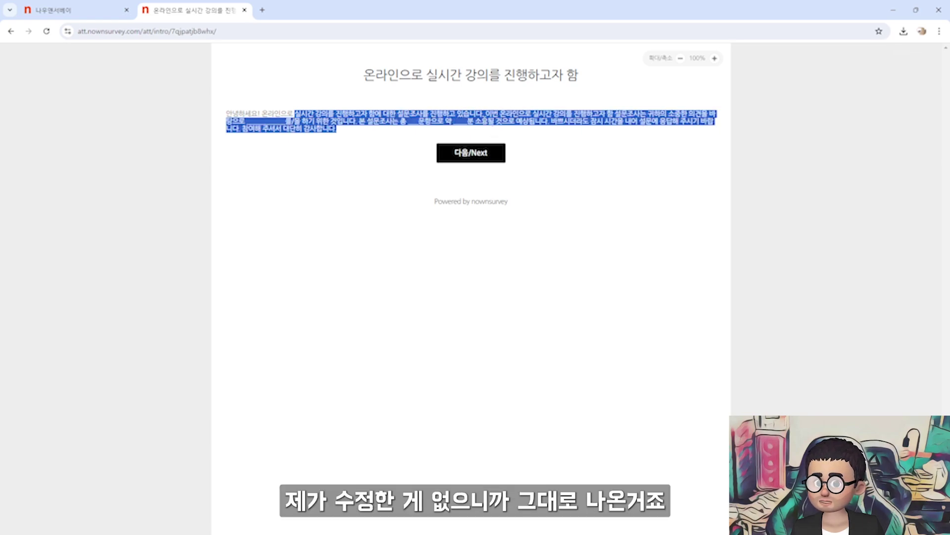
{"action": "left_click", "coordinate": [487, 120]}
{"action": "left_click", "coordinate": [493, 155]}
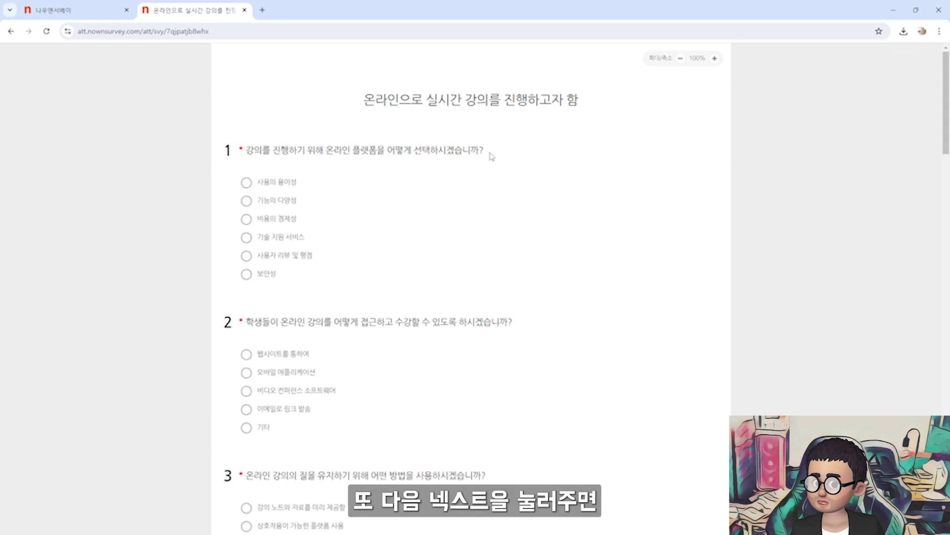
Answer the survey questions: first option for Q5, 1Mbps for Q6, bulletin board for Q12, online survey for Q13
{"action": "scroll", "coordinate": [492, 156], "scroll_direction": "down", "scroll_amount": 15}
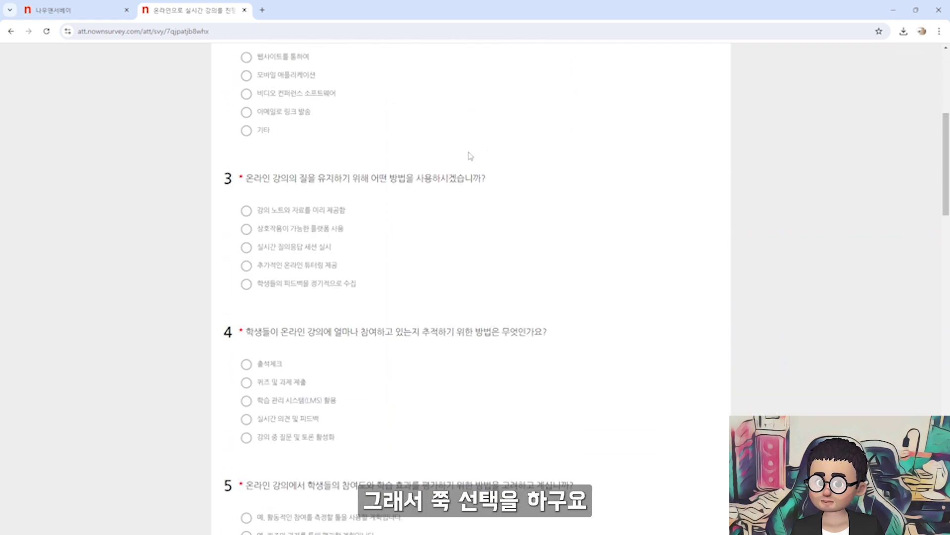
{"action": "scroll", "coordinate": [468, 155], "scroll_direction": "down", "scroll_amount": 7}
{"action": "left_click", "coordinate": [247, 179]}
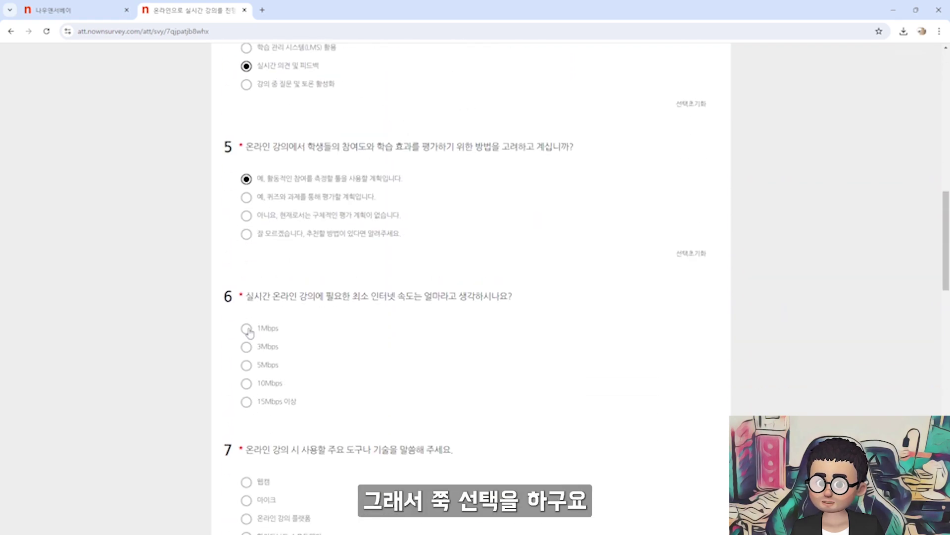
{"action": "left_click", "coordinate": [249, 331]}
{"action": "scroll", "coordinate": [255, 341], "scroll_direction": "down", "scroll_amount": 3}
{"action": "left_click", "coordinate": [249, 362]}
{"action": "scroll", "coordinate": [254, 350], "scroll_direction": "down", "scroll_amount": 7}
{"action": "left_click", "coordinate": [248, 400]}
{"action": "scroll", "coordinate": [252, 383], "scroll_direction": "down", "scroll_amount": 5}
{"action": "left_click", "coordinate": [249, 386]}
{"action": "scroll", "coordinate": [255, 387], "scroll_direction": "down", "scroll_amount": 8}
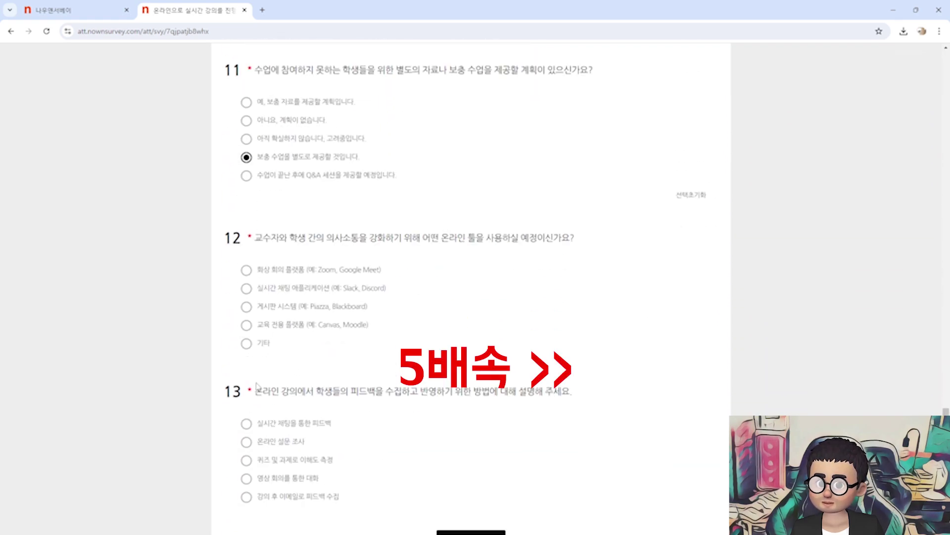
{"action": "left_click", "coordinate": [247, 306]}
{"action": "scroll", "coordinate": [250, 346], "scroll_direction": "down", "scroll_amount": 2}
{"action": "left_click", "coordinate": [246, 342]}
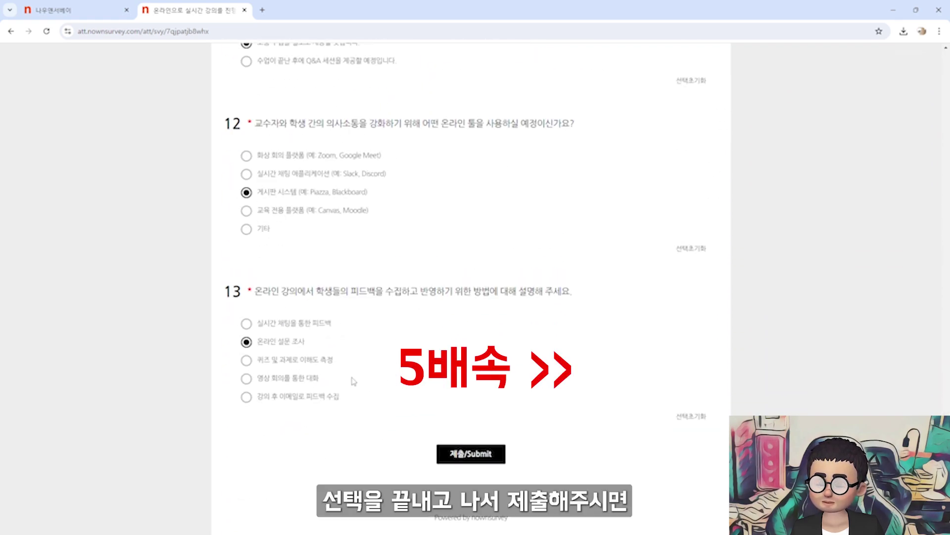
Submit the test response, close the survey tab, and return to the distribution-method choices
{"action": "left_click", "coordinate": [476, 456]}
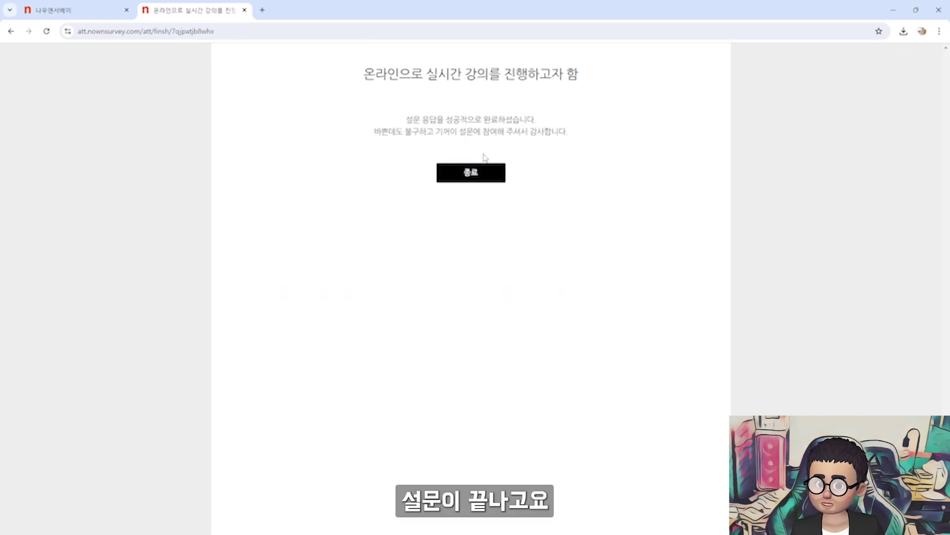
{"action": "left_click", "coordinate": [483, 171]}
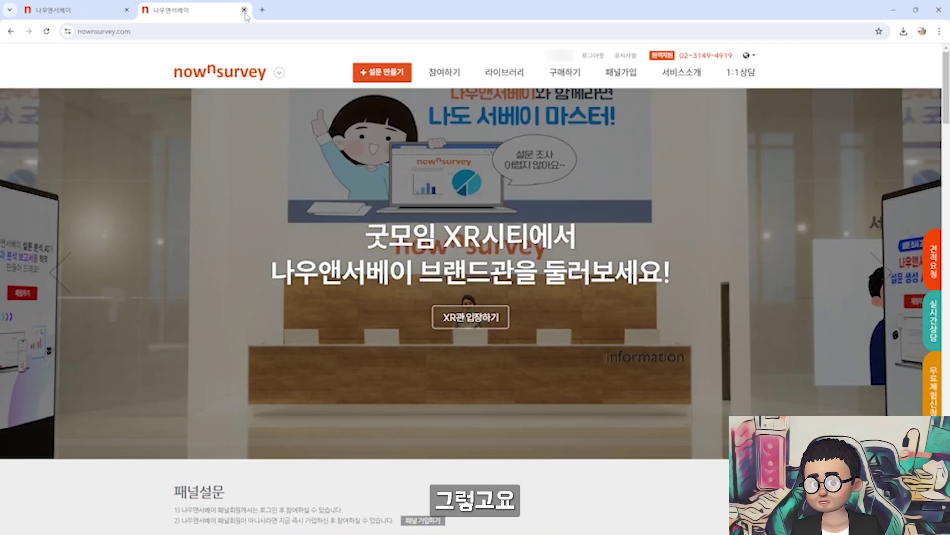
{"action": "left_click", "coordinate": [244, 10]}
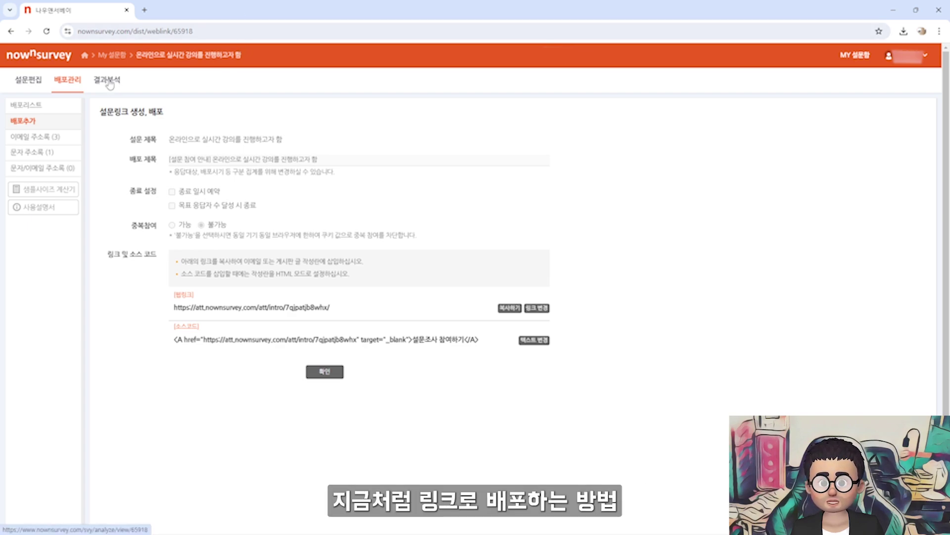
{"action": "left_click", "coordinate": [12, 31]}
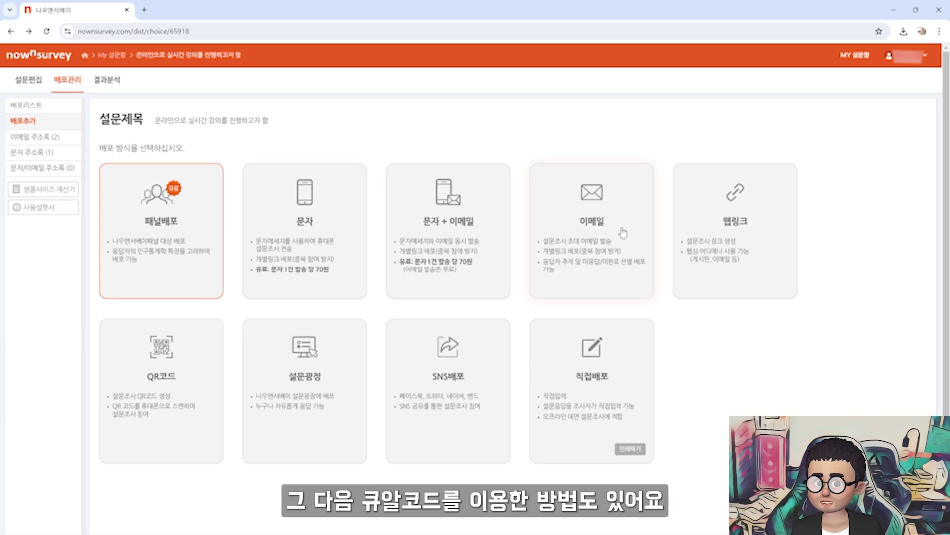
Generate the survey's QR code, then preview the SNS sharing form
{"action": "left_click", "coordinate": [173, 372]}
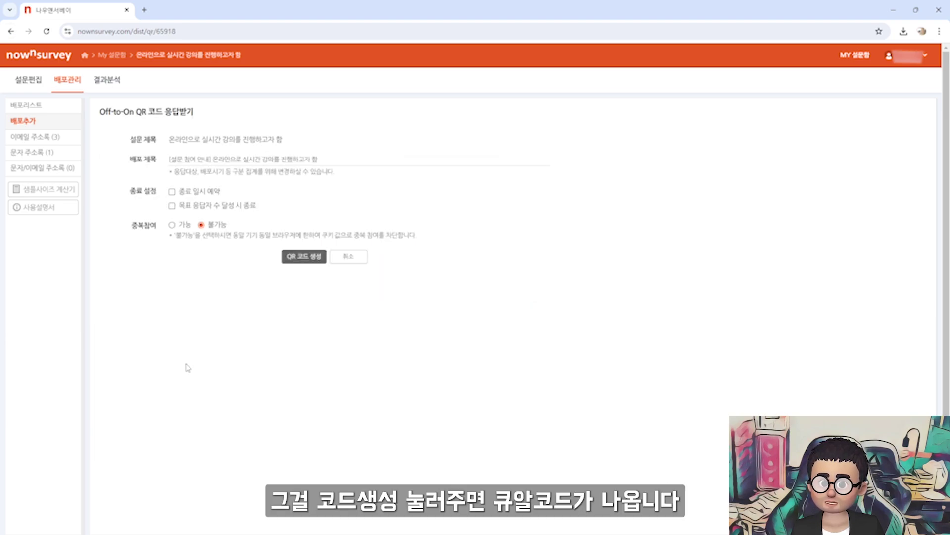
{"action": "left_click", "coordinate": [304, 256]}
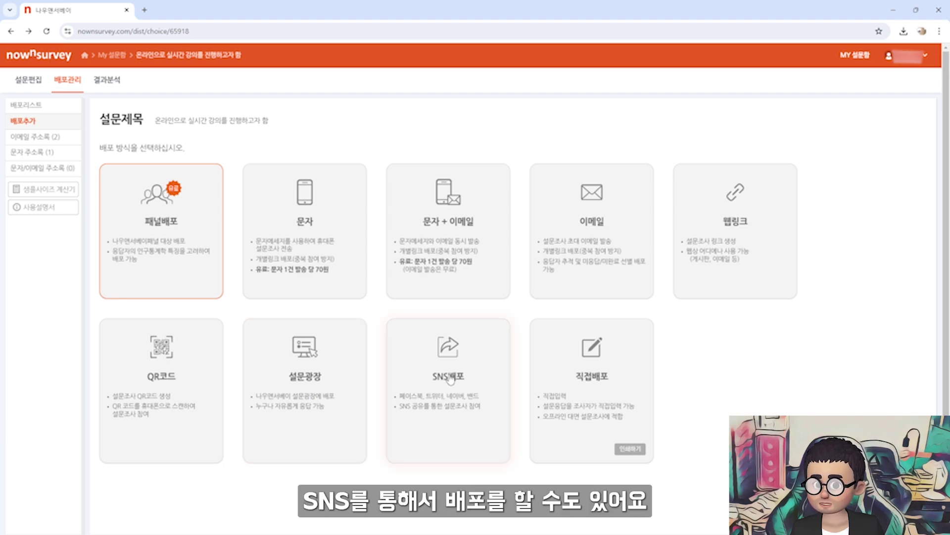
{"action": "left_click", "coordinate": [462, 365]}
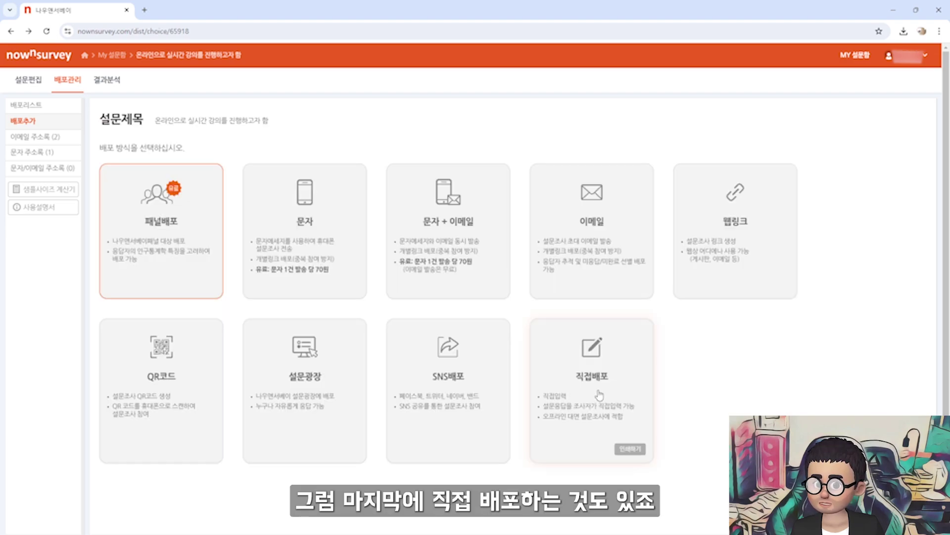
Download and view the 4-page printable survey PDF for direct distribution, then close it
{"action": "left_click", "coordinate": [634, 451]}
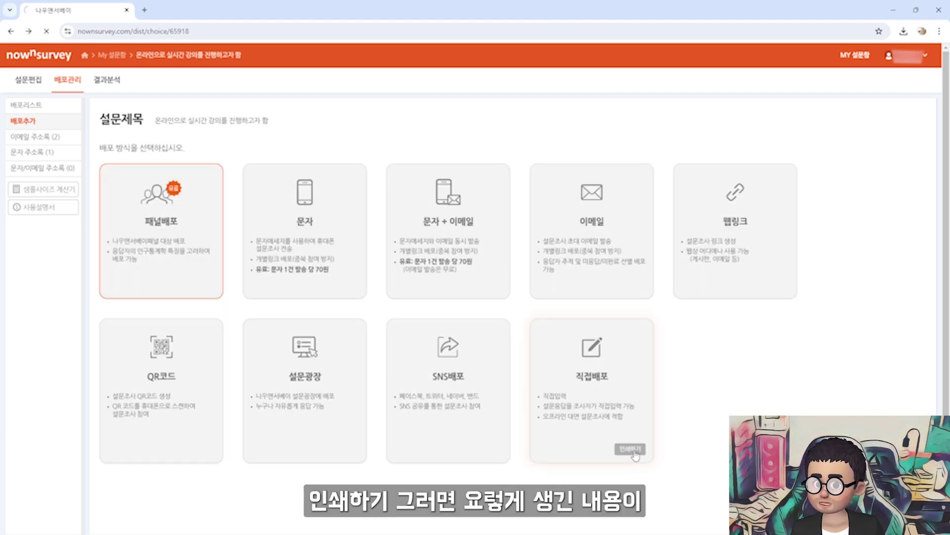
{"action": "scroll", "coordinate": [367, 144], "scroll_direction": "down", "scroll_amount": 10}
{"action": "scroll", "coordinate": [367, 144], "scroll_direction": "up", "scroll_amount": 9}
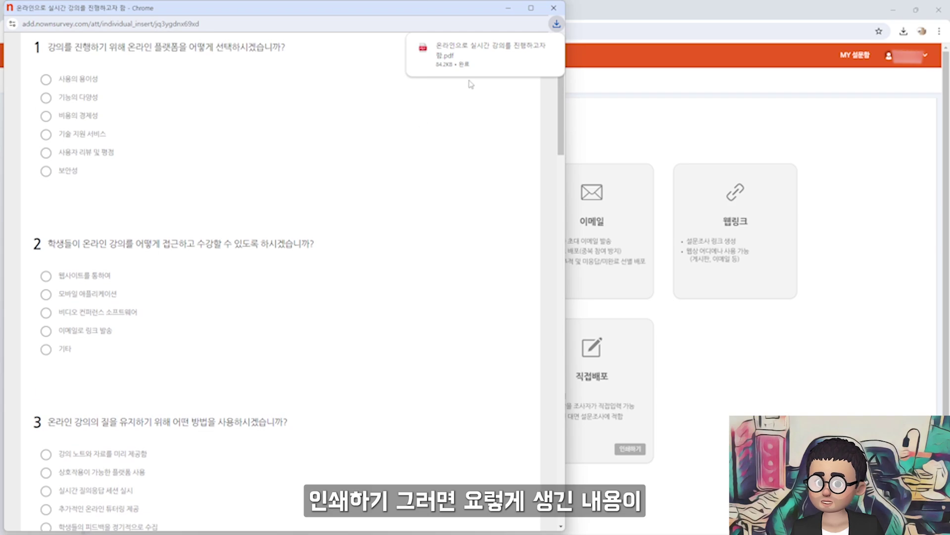
{"action": "scroll", "coordinate": [364, 140], "scroll_direction": "up", "scroll_amount": 2}
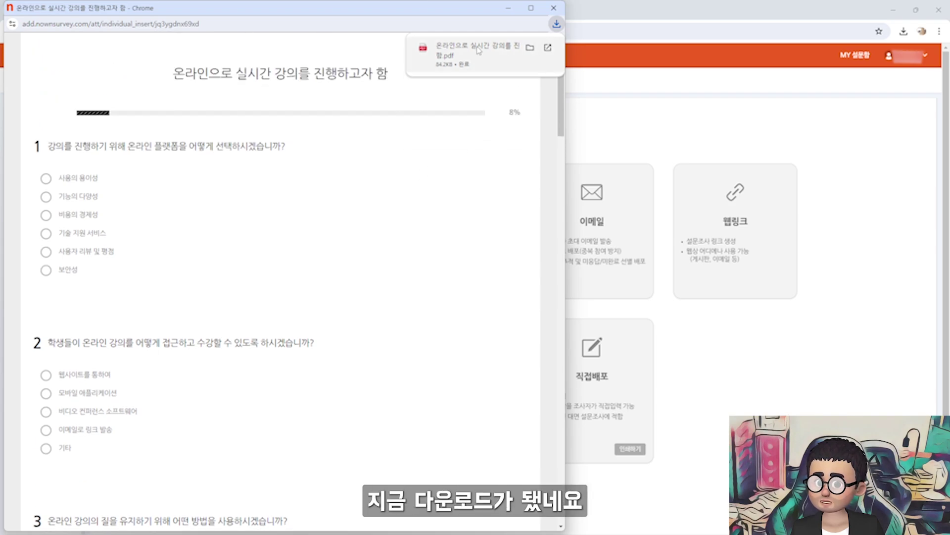
{"action": "left_click", "coordinate": [492, 54]}
{"action": "scroll", "coordinate": [515, 151], "scroll_direction": "down", "scroll_amount": 20}
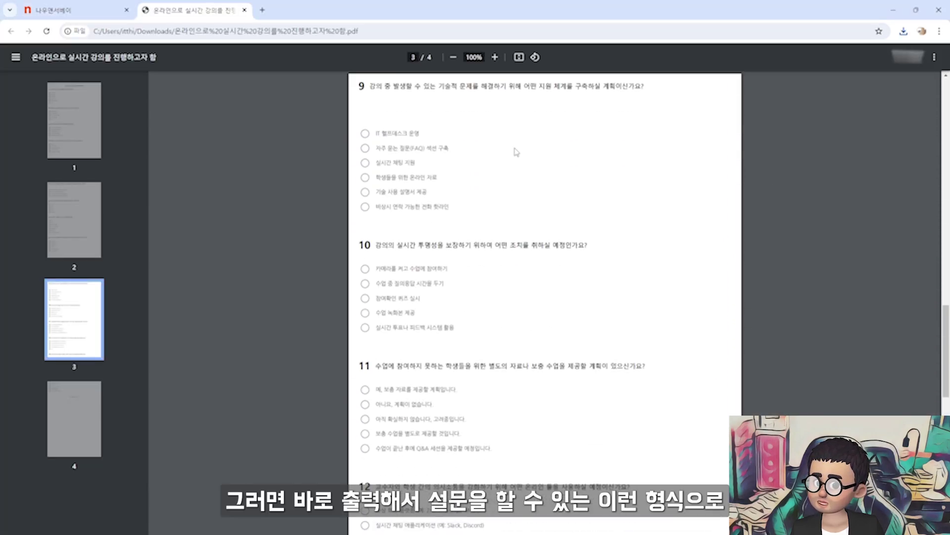
{"action": "scroll", "coordinate": [516, 151], "scroll_direction": "up", "scroll_amount": 15}
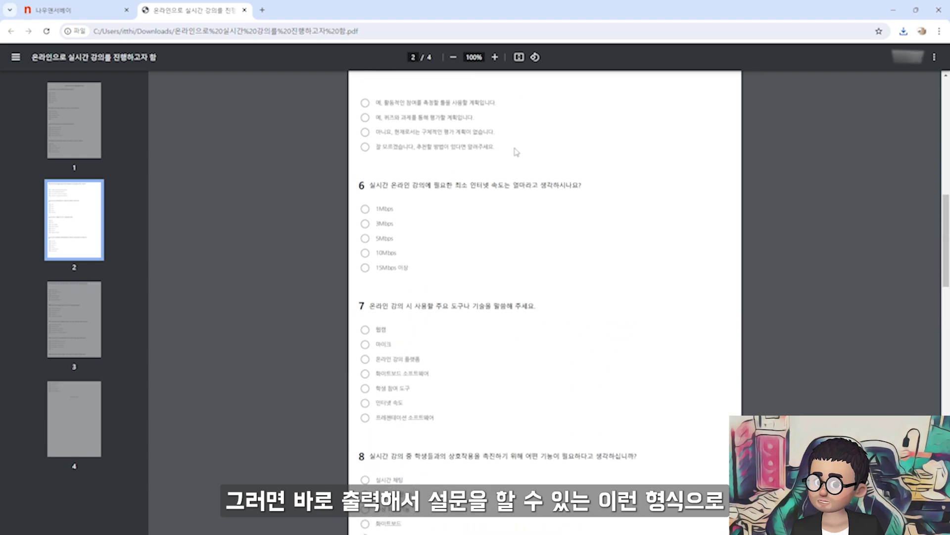
{"action": "scroll", "coordinate": [516, 151], "scroll_direction": "up", "scroll_amount": 3}
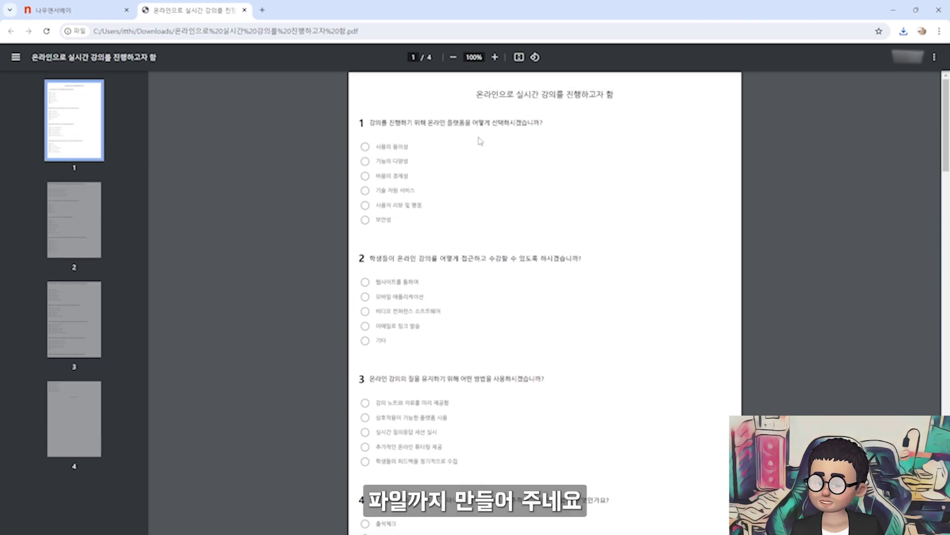
{"action": "key", "text": "ctrl+w"}
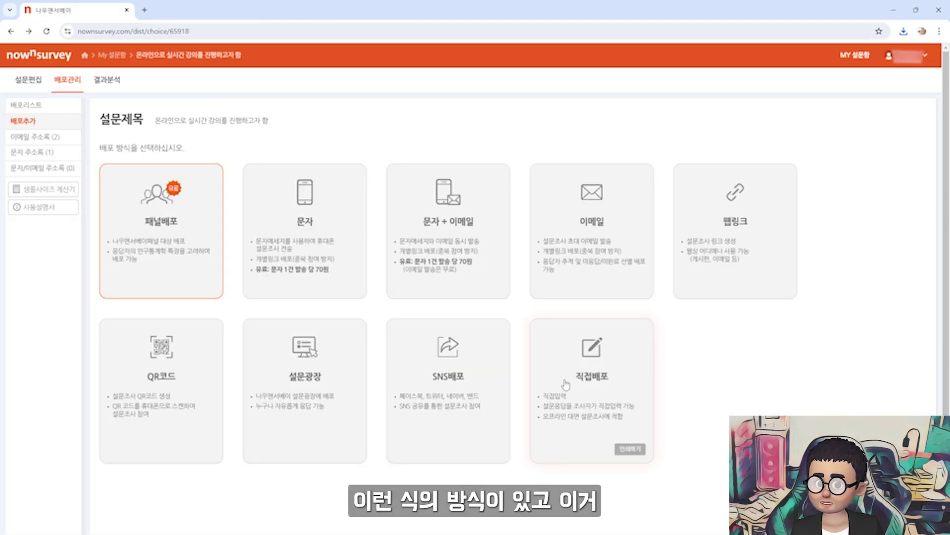
Choose survey plaza publishing and look over the public survey plaza listing
{"action": "left_click", "coordinate": [328, 381]}
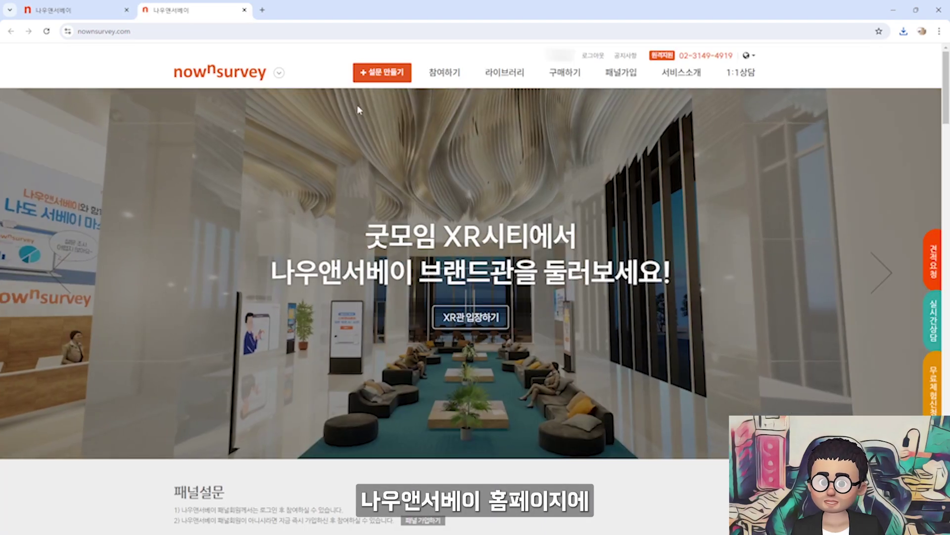
{"action": "mouse_move", "coordinate": [445, 73]}
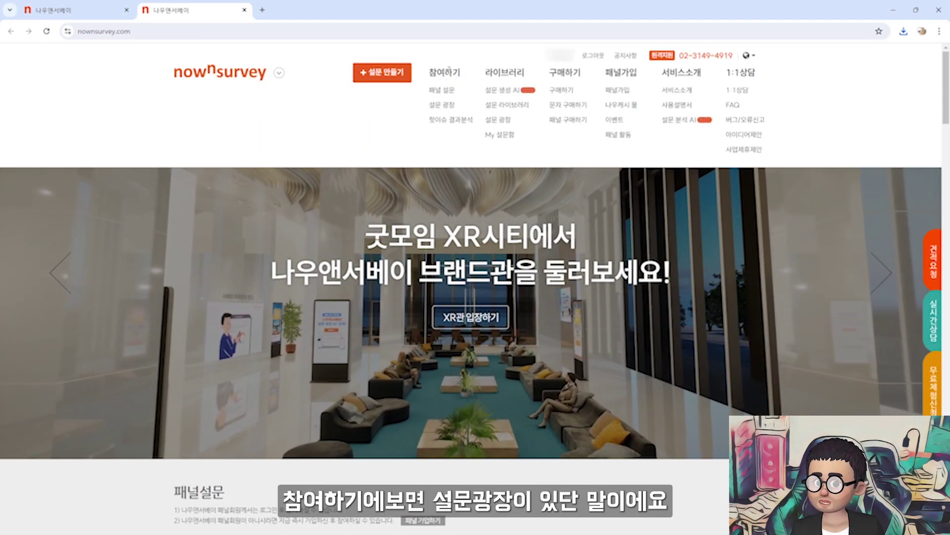
{"action": "left_click", "coordinate": [448, 106]}
{"action": "scroll", "coordinate": [474, 307], "scroll_direction": "down", "scroll_amount": 7}
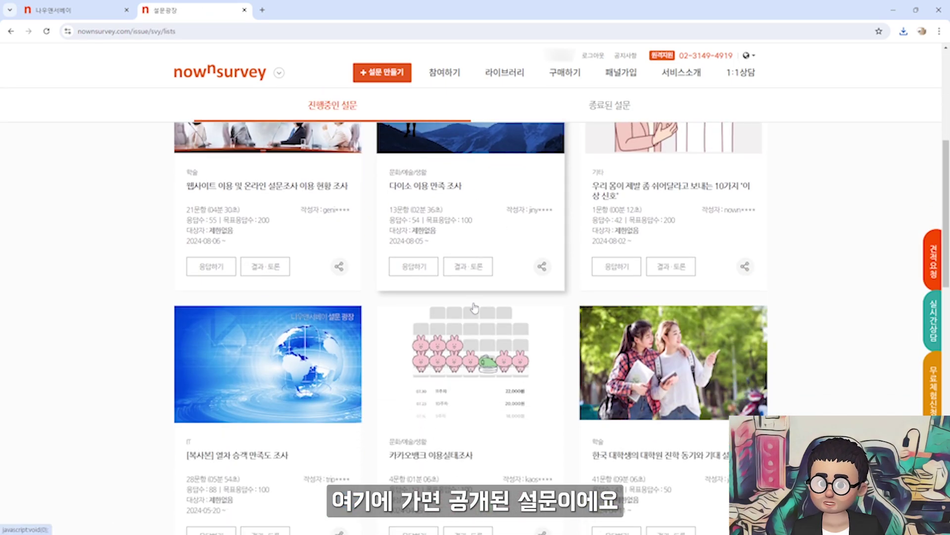
{"action": "scroll", "coordinate": [475, 307], "scroll_direction": "up", "scroll_amount": 5}
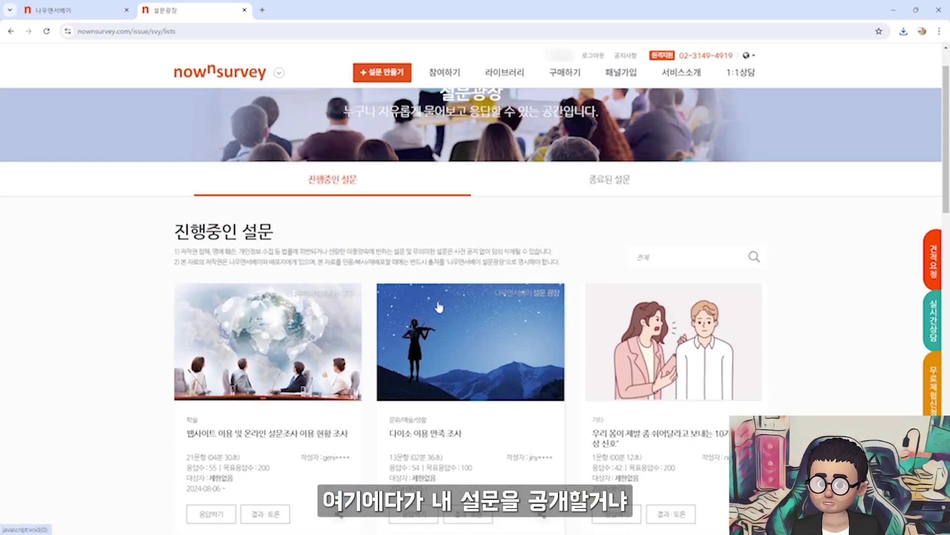
{"action": "key", "text": "ctrl+Page_Up"}
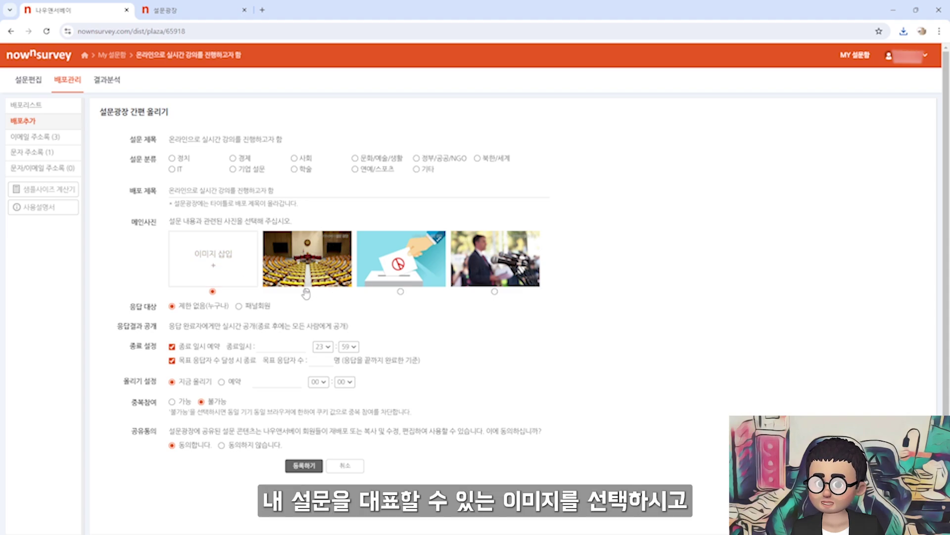
Pick the ballot-box picture as the survey's main image and review the cookie duplicate-blocking note
{"action": "left_click", "coordinate": [400, 291]}
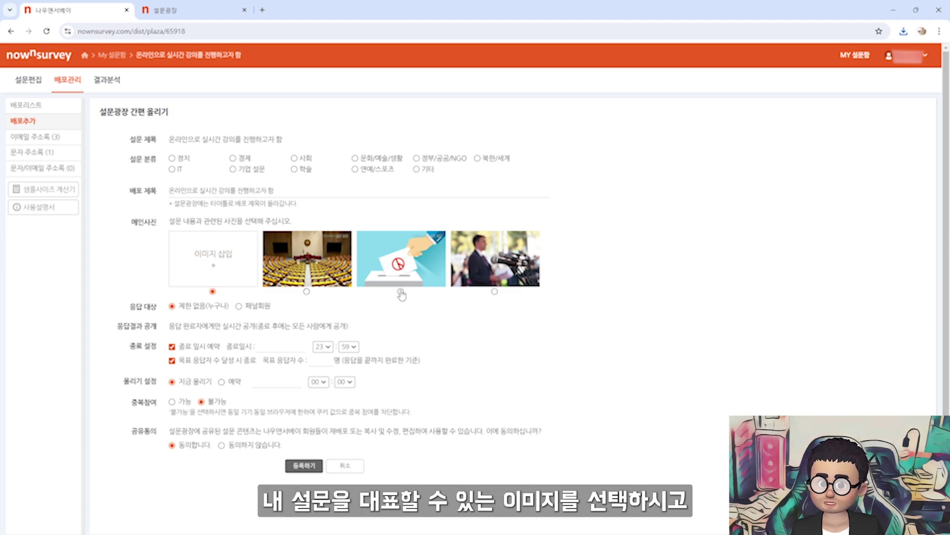
{"action": "scroll", "coordinate": [213, 317], "scroll_direction": "down", "scroll_amount": 1}
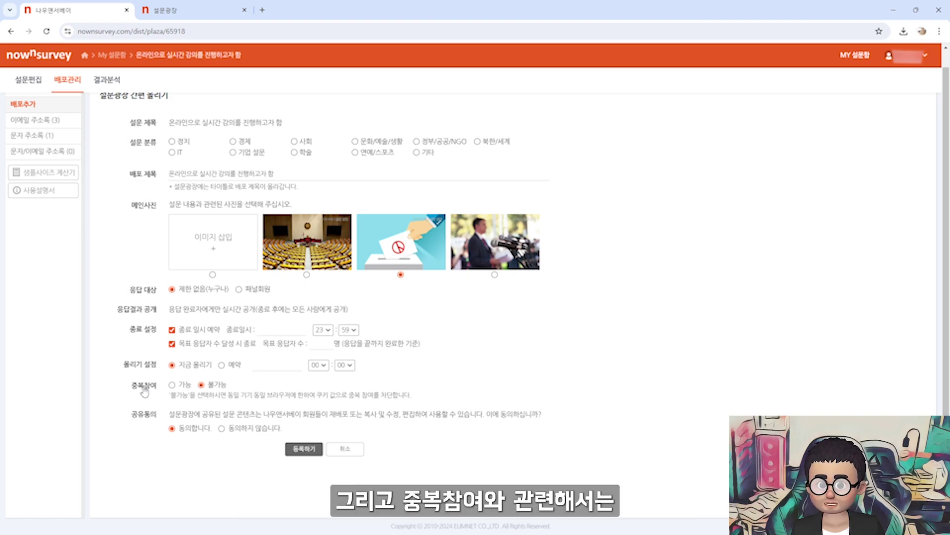
{"action": "left_click_drag", "start_coordinate": [298, 395], "coordinate": [373, 394]}
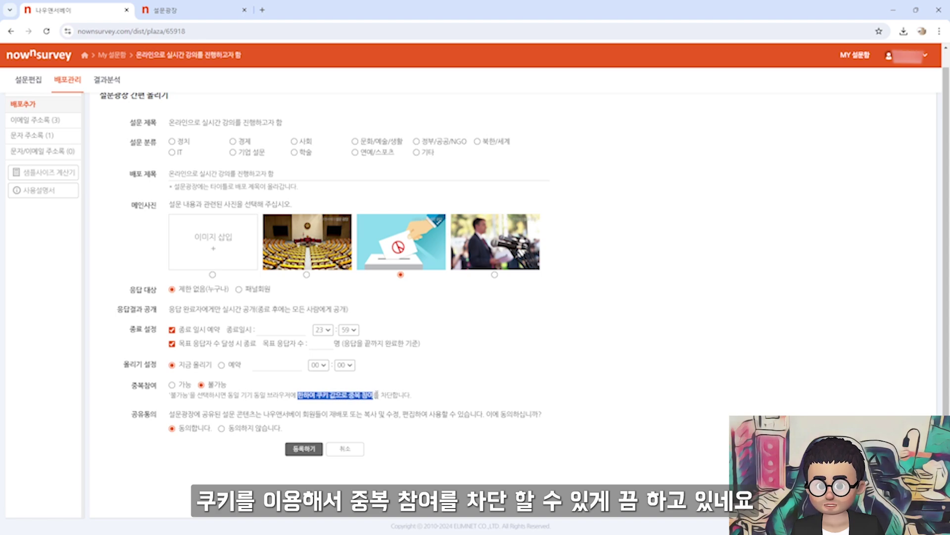
{"action": "left_click", "coordinate": [328, 395]}
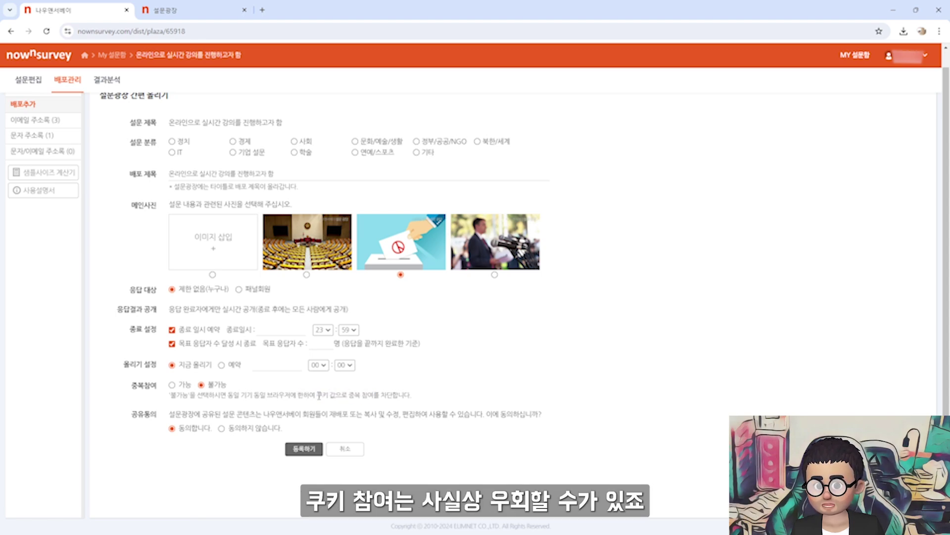
{"action": "double_click", "coordinate": [328, 395]}
{"action": "left_click", "coordinate": [209, 393]}
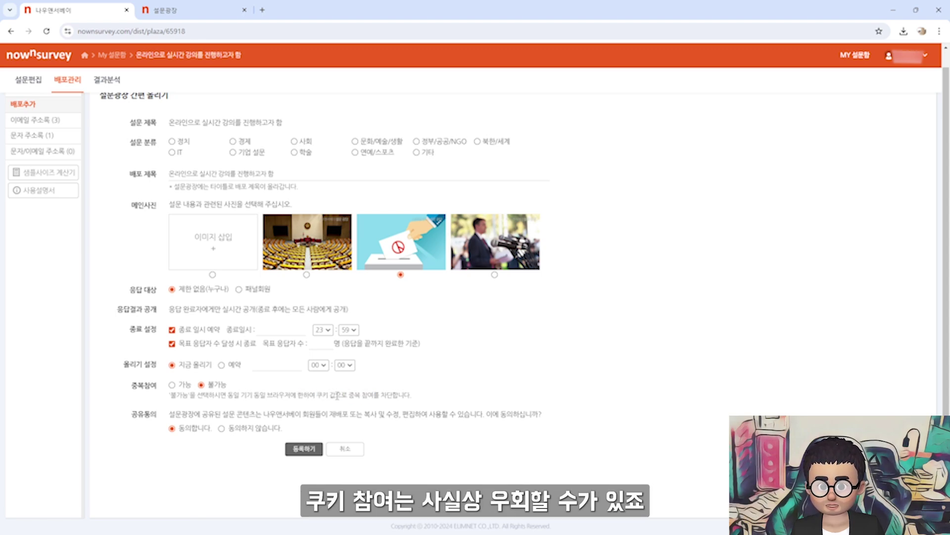
Set category IT, turn off the scheduled end date, target 1 respondent, and register
{"action": "left_click", "coordinate": [303, 449]}
{"action": "left_click", "coordinate": [540, 308]}
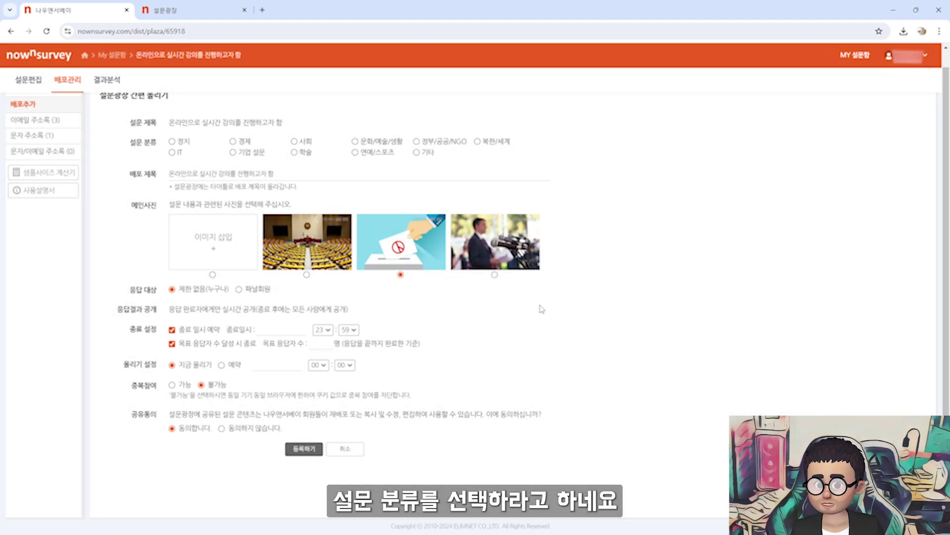
{"action": "left_click", "coordinate": [172, 153]}
{"action": "left_click", "coordinate": [304, 449]}
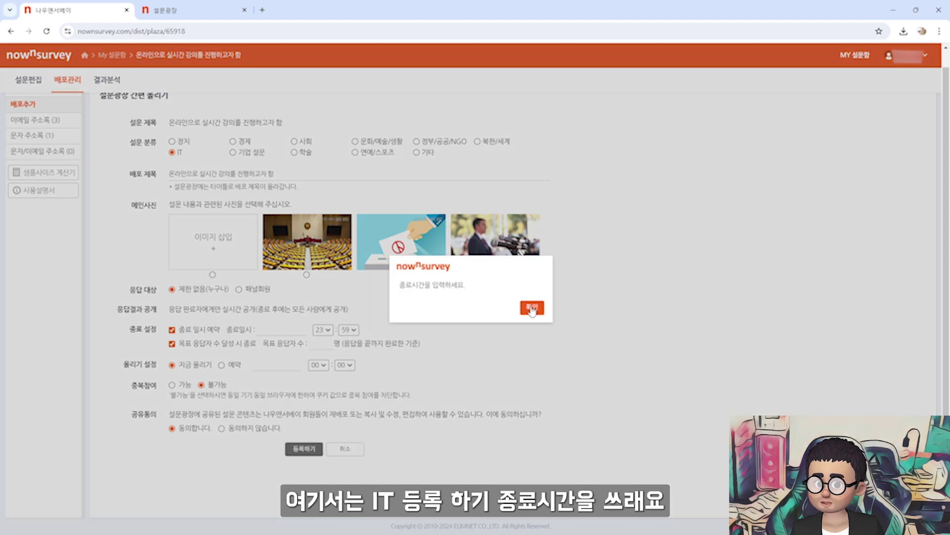
{"action": "left_click", "coordinate": [534, 310]}
{"action": "left_click", "coordinate": [285, 328]}
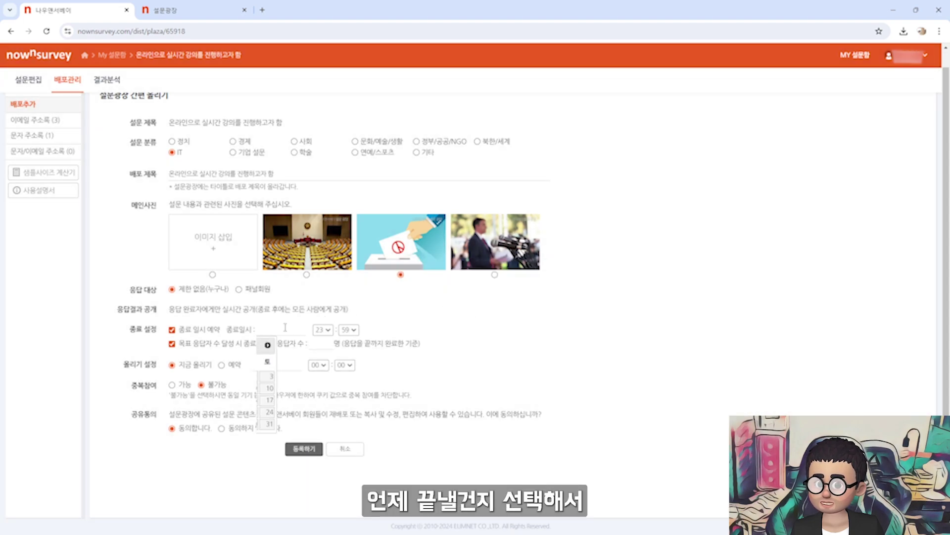
{"action": "left_click", "coordinate": [337, 404]}
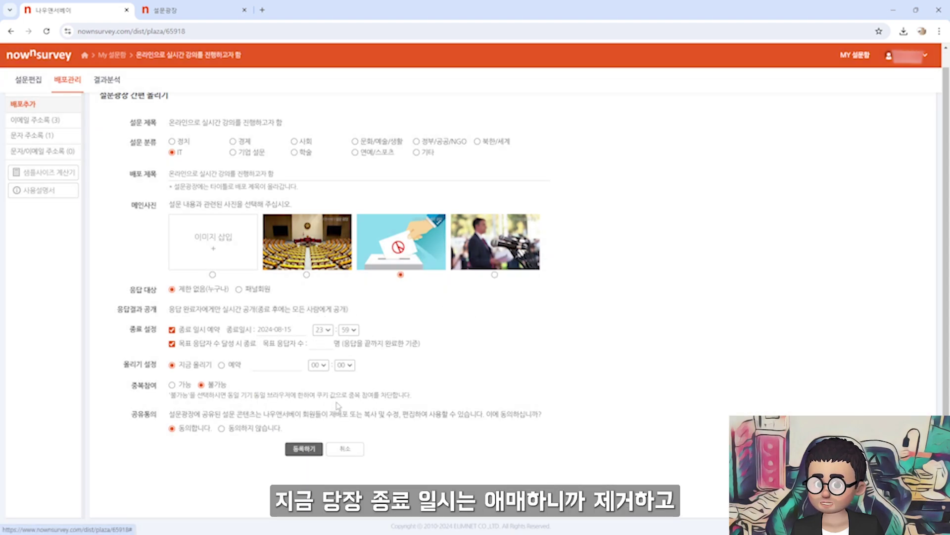
{"action": "left_click", "coordinate": [172, 330]}
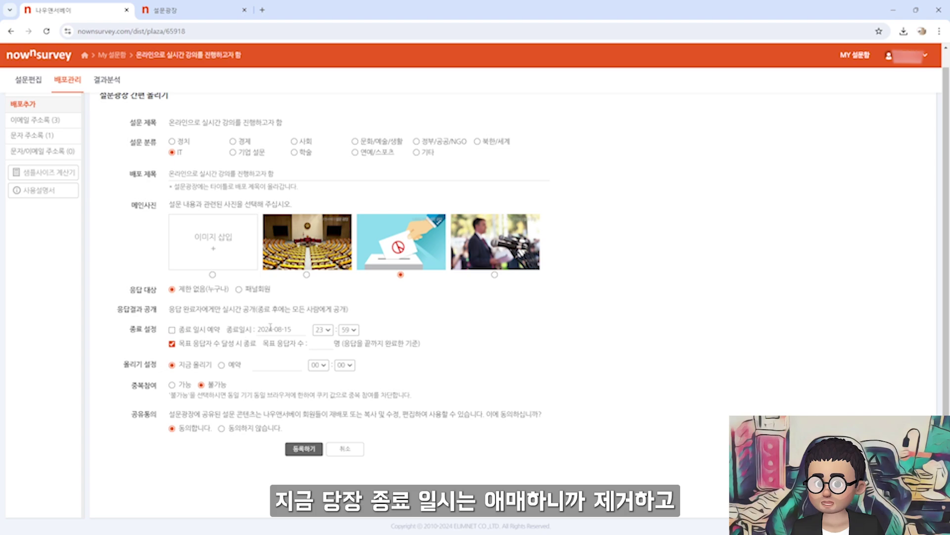
{"action": "type", "text": "1"}
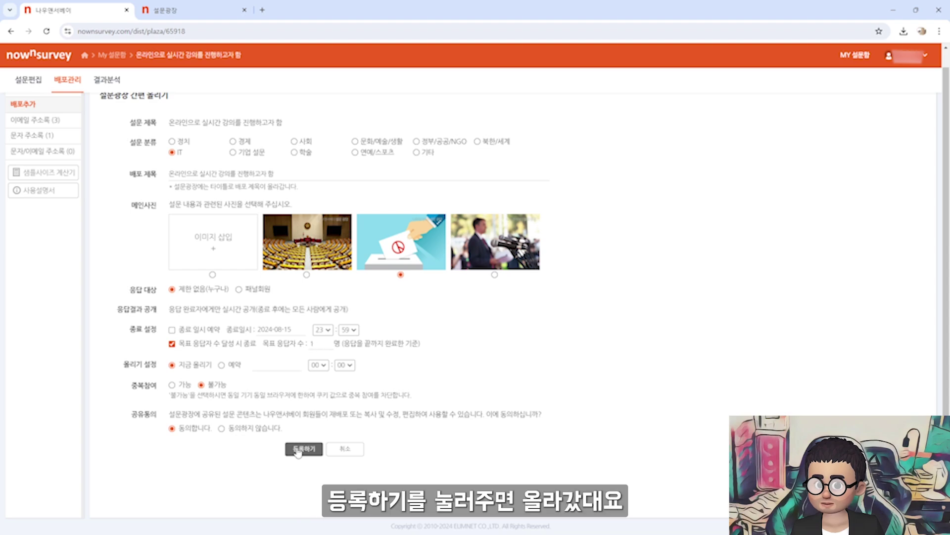
{"action": "left_click", "coordinate": [298, 449]}
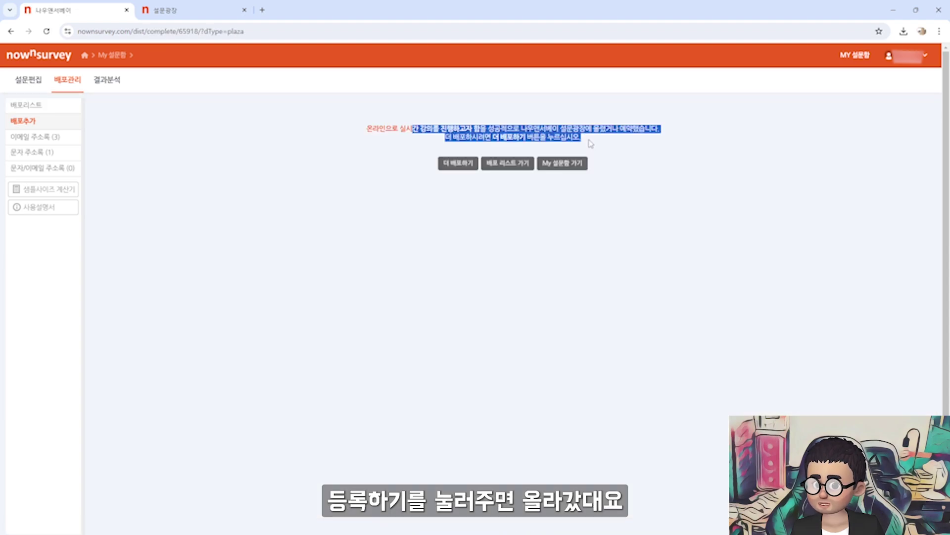
Find the new survey card with its target of 1 on the plaza and start responding
{"action": "left_click", "coordinate": [195, 12]}
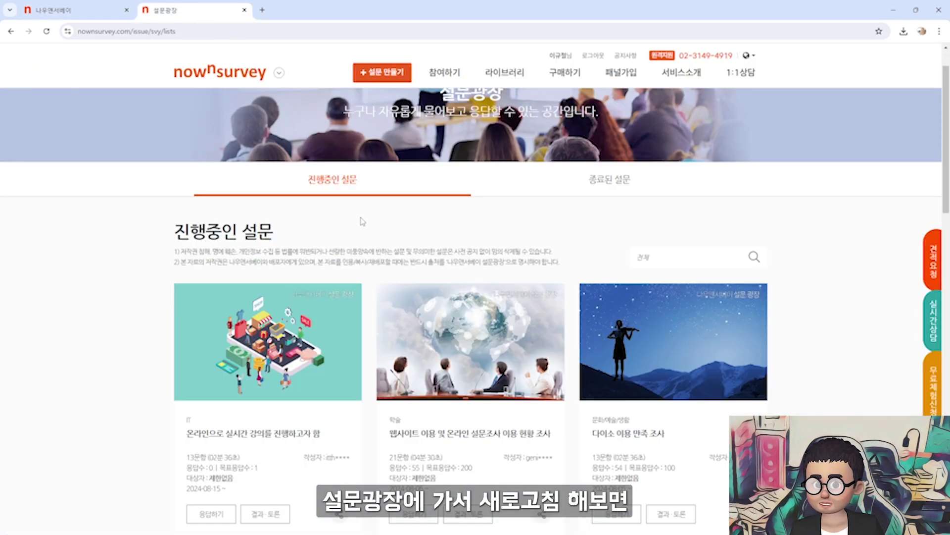
{"action": "scroll", "coordinate": [265, 248], "scroll_direction": "down", "scroll_amount": 4}
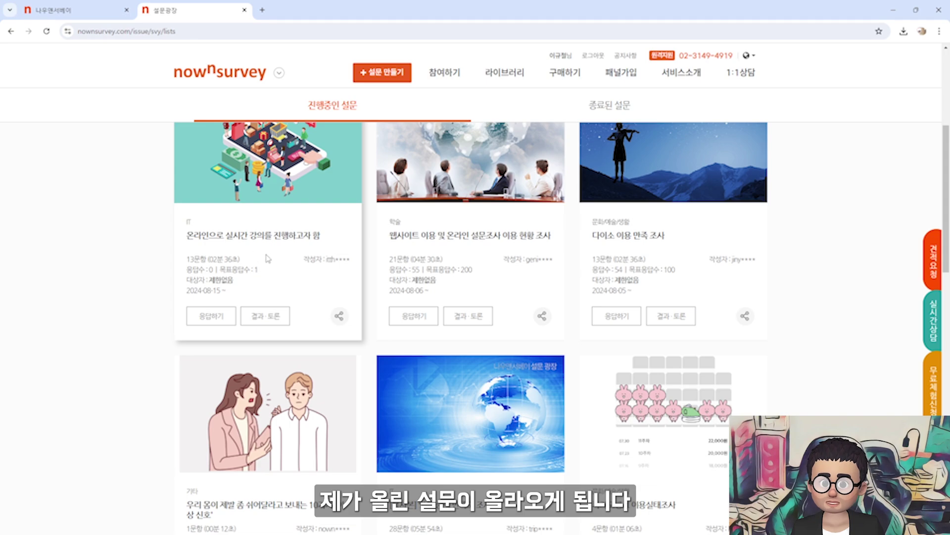
{"action": "left_click_drag", "start_coordinate": [221, 268], "coordinate": [260, 272]}
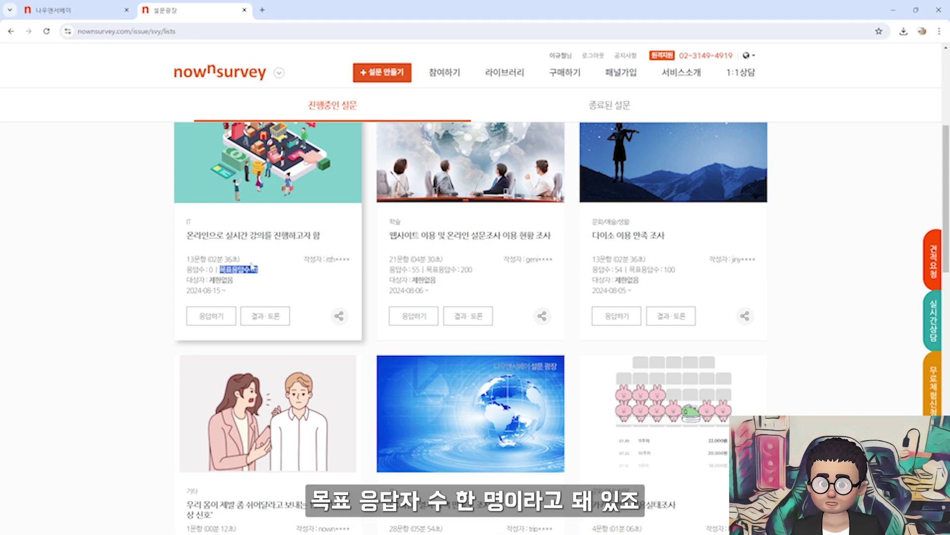
{"action": "left_click", "coordinate": [265, 269]}
{"action": "left_click", "coordinate": [213, 320]}
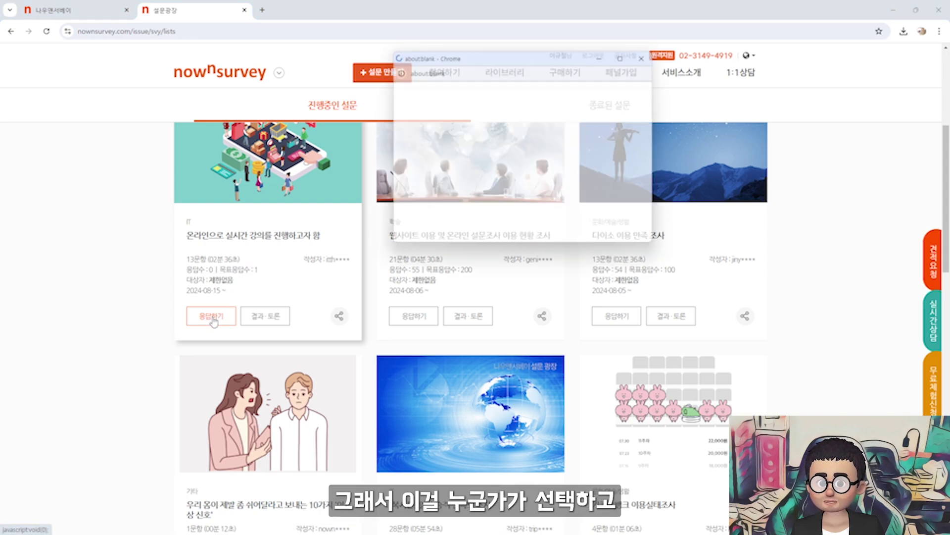
{"action": "left_click", "coordinate": [496, 215]}
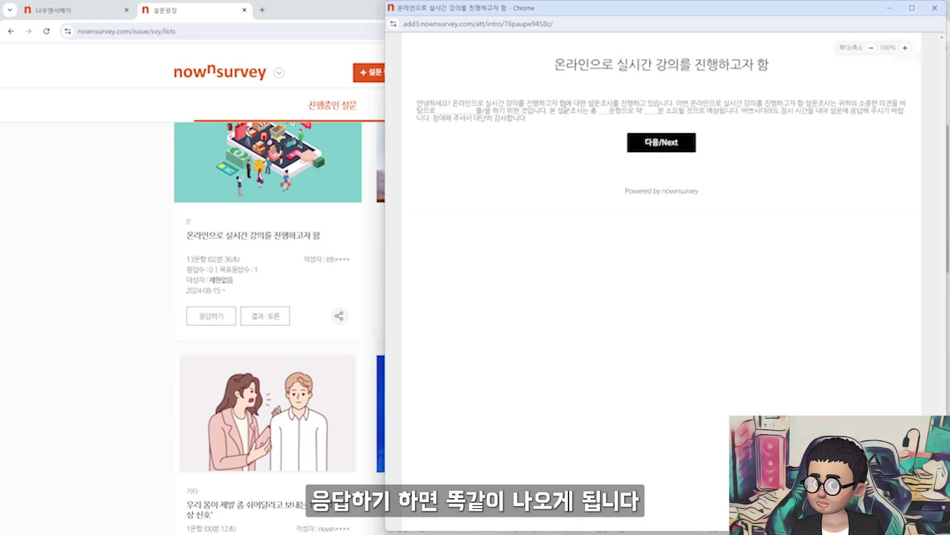
{"action": "left_click_drag", "start_coordinate": [567, 103], "coordinate": [705, 111]}
{"action": "left_click", "coordinate": [661, 142]}
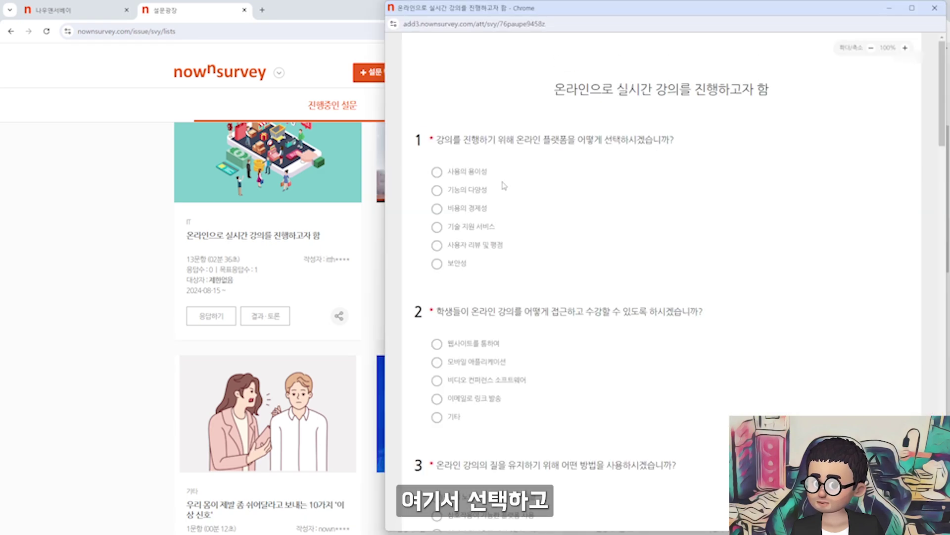
Answer every question, choosing the third option for Q12 and Q13, and submit the response
{"action": "left_click", "coordinate": [436, 171]}
{"action": "scroll", "coordinate": [495, 247], "scroll_direction": "down", "scroll_amount": 10}
{"action": "left_click", "coordinate": [436, 280]}
{"action": "scroll", "coordinate": [495, 247], "scroll_direction": "down", "scroll_amount": 10}
{"action": "left_click", "coordinate": [435, 231]}
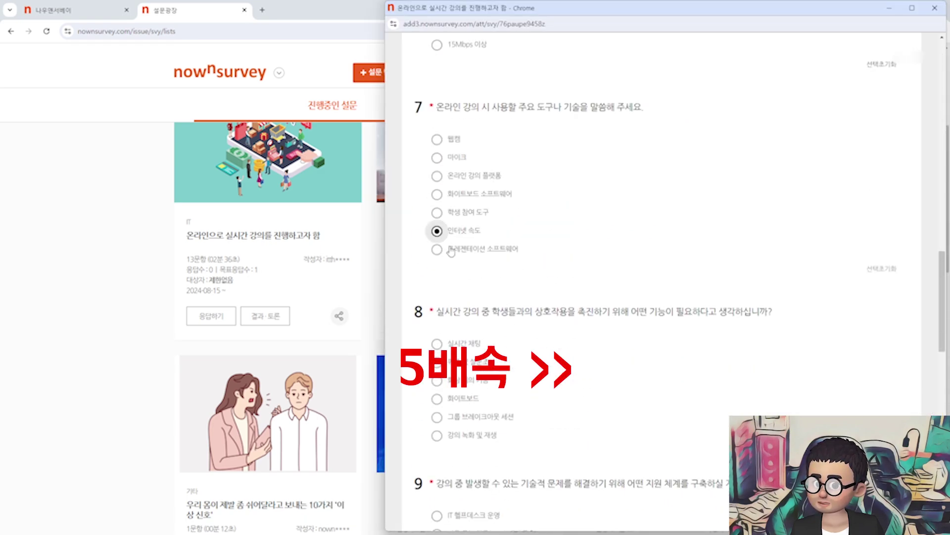
{"action": "scroll", "coordinate": [495, 247], "scroll_direction": "down", "scroll_amount": 10}
{"action": "left_click", "coordinate": [437, 194]}
{"action": "left_click", "coordinate": [437, 362]}
{"action": "scroll", "coordinate": [436, 297], "scroll_direction": "down", "scroll_amount": 6}
{"action": "left_click", "coordinate": [437, 174]}
{"action": "left_click", "coordinate": [437, 341]}
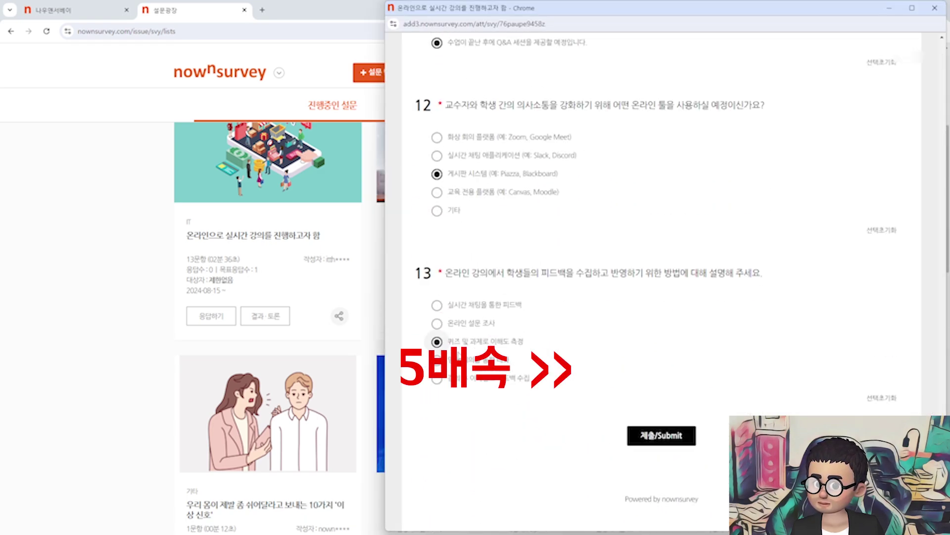
{"action": "left_click", "coordinate": [653, 437]}
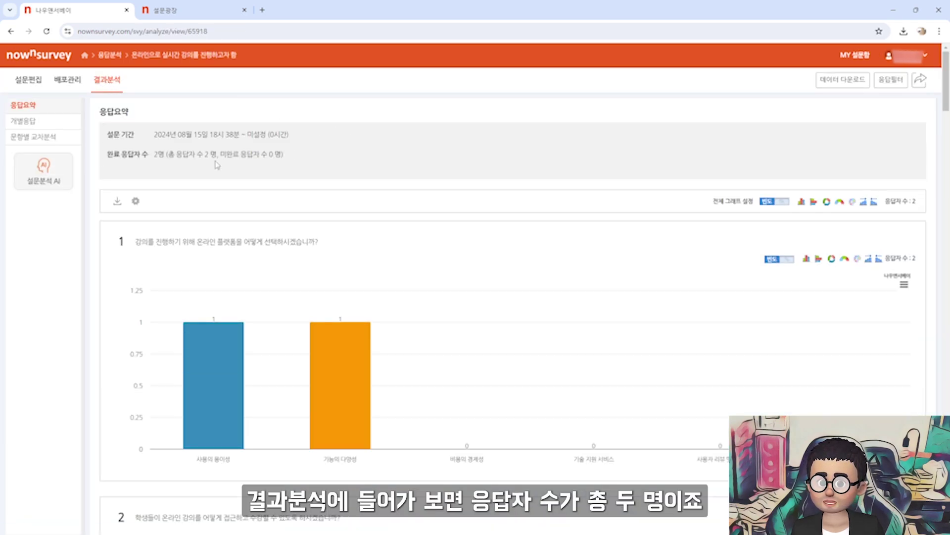
Show question 1 as semi-donut, pie, then horizontal bar chart, and switch to percentages
{"action": "left_click_drag", "start_coordinate": [153, 157], "coordinate": [285, 158]}
{"action": "left_click", "coordinate": [569, 203]}
{"action": "scroll", "coordinate": [571, 206], "scroll_direction": "down", "scroll_amount": 1}
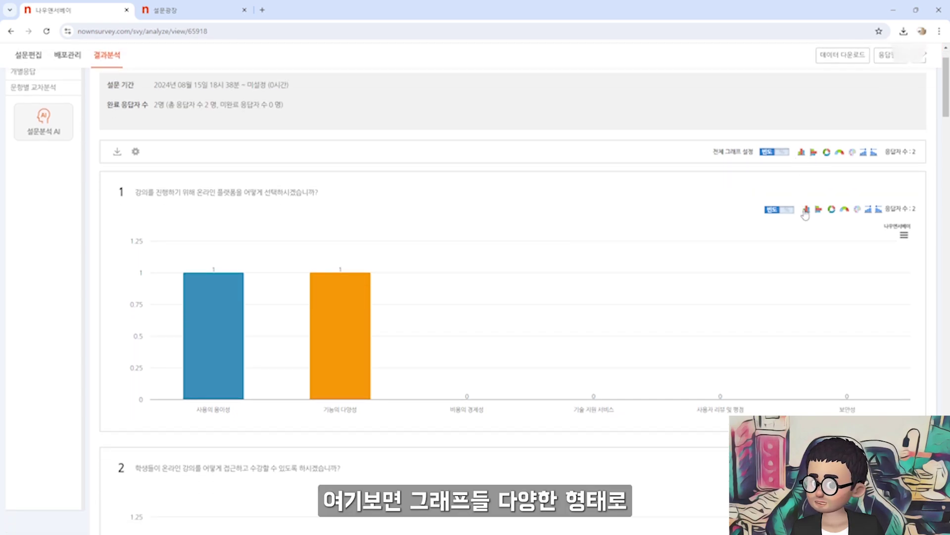
{"action": "left_click", "coordinate": [845, 209]}
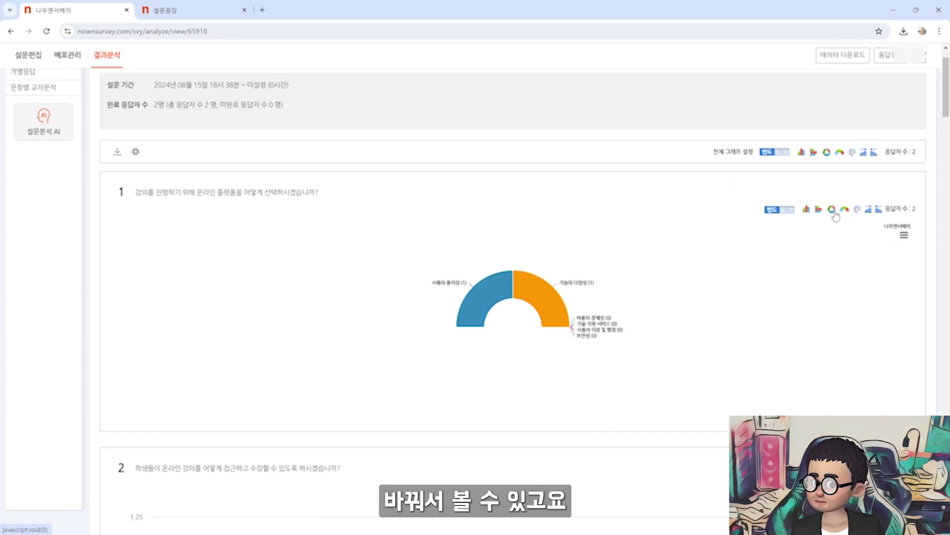
{"action": "left_click", "coordinate": [820, 210]}
{"action": "left_click", "coordinate": [817, 210]}
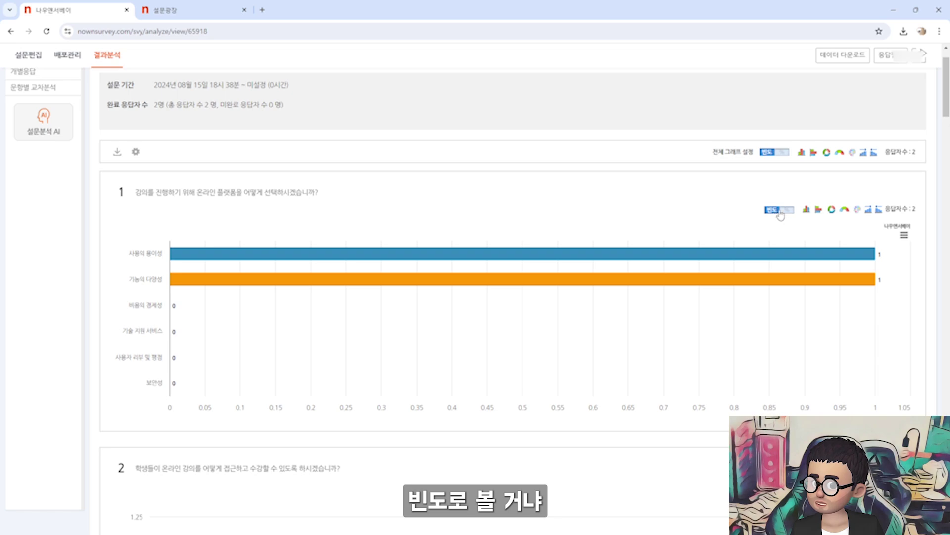
{"action": "left_click", "coordinate": [781, 210]}
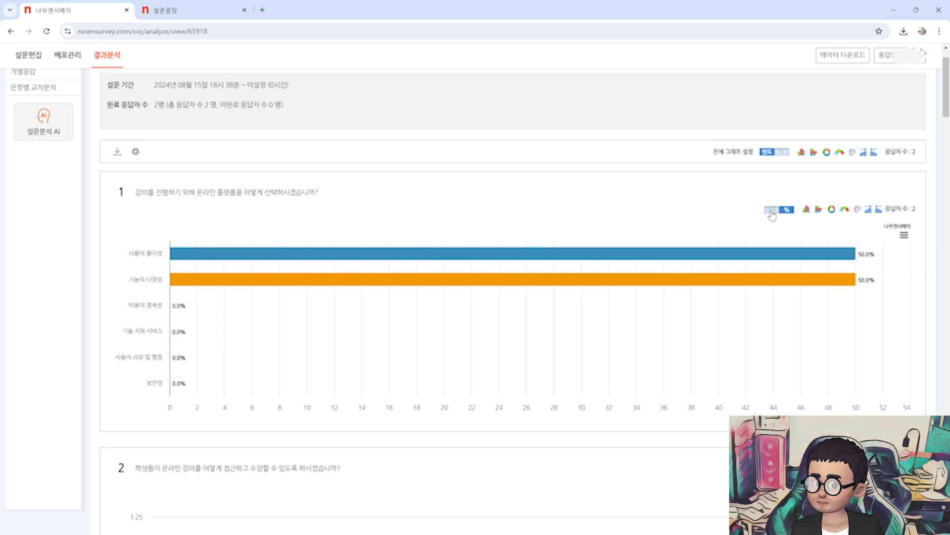
Scroll through the results and bring up the data download dialog
{"action": "scroll", "coordinate": [780, 214], "scroll_direction": "down", "scroll_amount": 20}
{"action": "scroll", "coordinate": [513, 277], "scroll_direction": "down", "scroll_amount": 6}
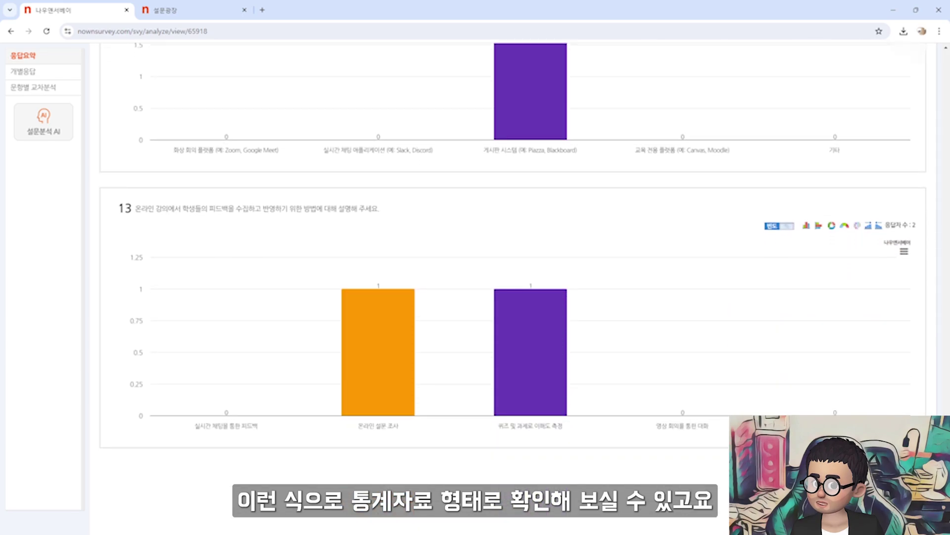
{"action": "scroll", "coordinate": [512, 277], "scroll_direction": "up", "scroll_amount": 20}
{"action": "scroll", "coordinate": [513, 277], "scroll_direction": "up", "scroll_amount": 10}
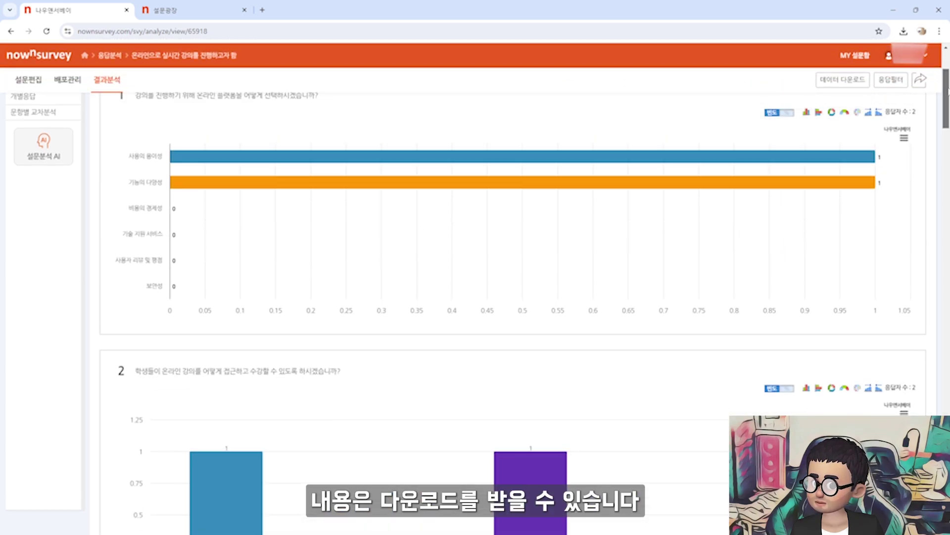
{"action": "left_click", "coordinate": [848, 83]}
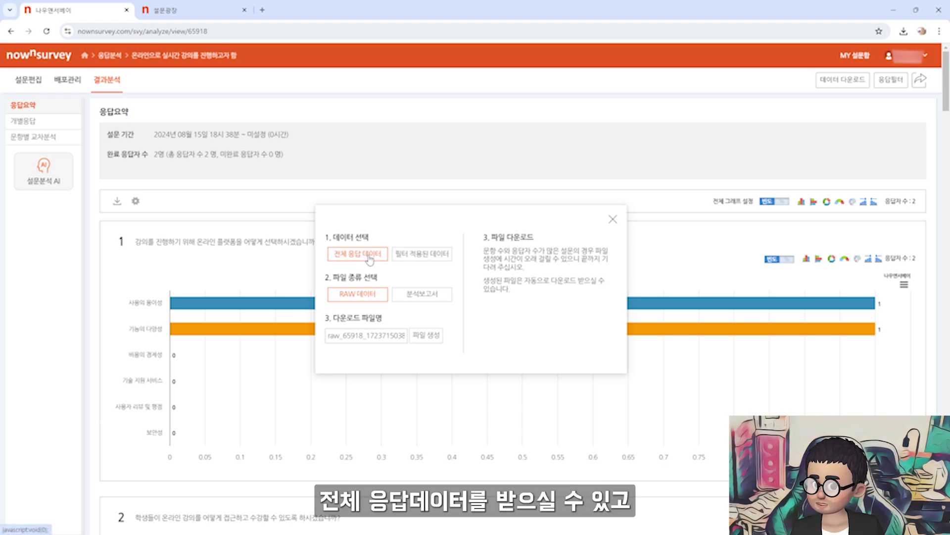
Generate and download the RAW response data file and the analysis report file
{"action": "left_click", "coordinate": [429, 336]}
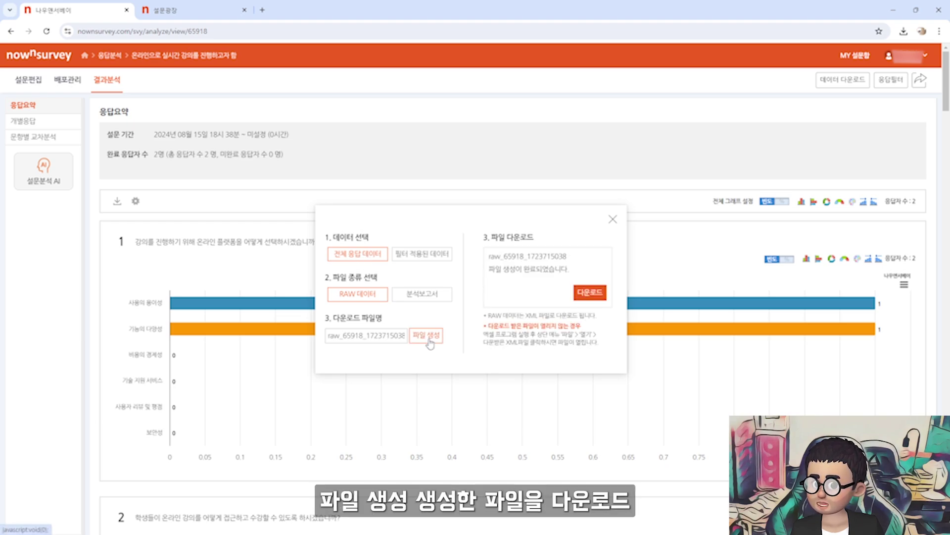
{"action": "left_click", "coordinate": [589, 293]}
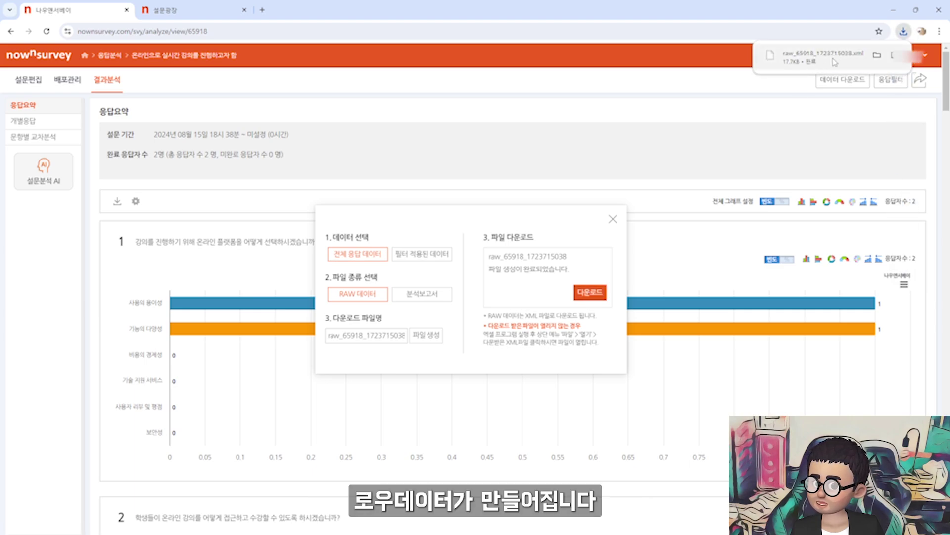
{"action": "left_click", "coordinate": [422, 294]}
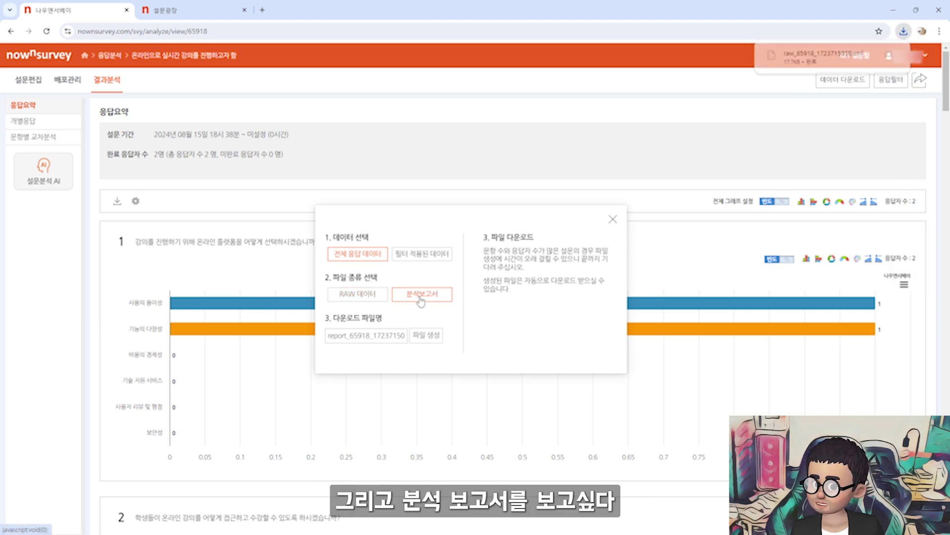
{"action": "left_click", "coordinate": [429, 337]}
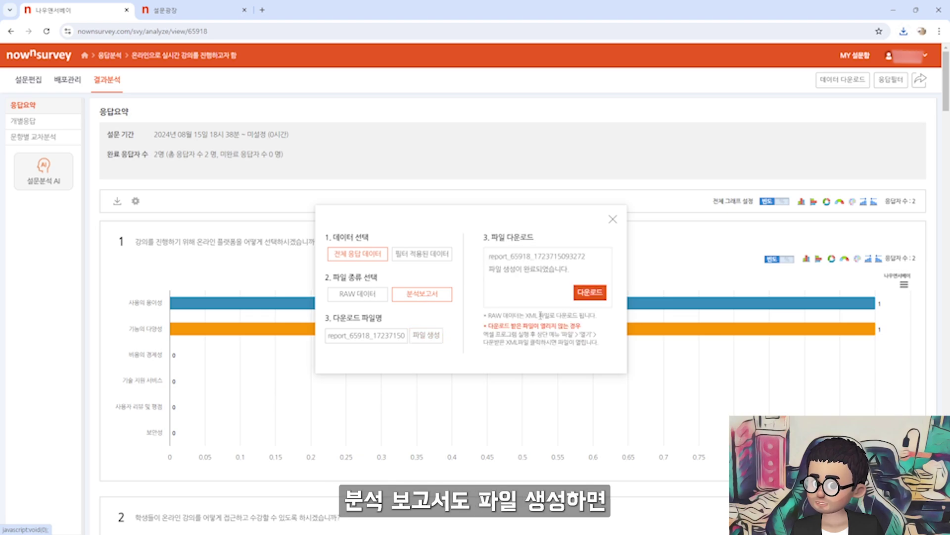
{"action": "left_click", "coordinate": [590, 292]}
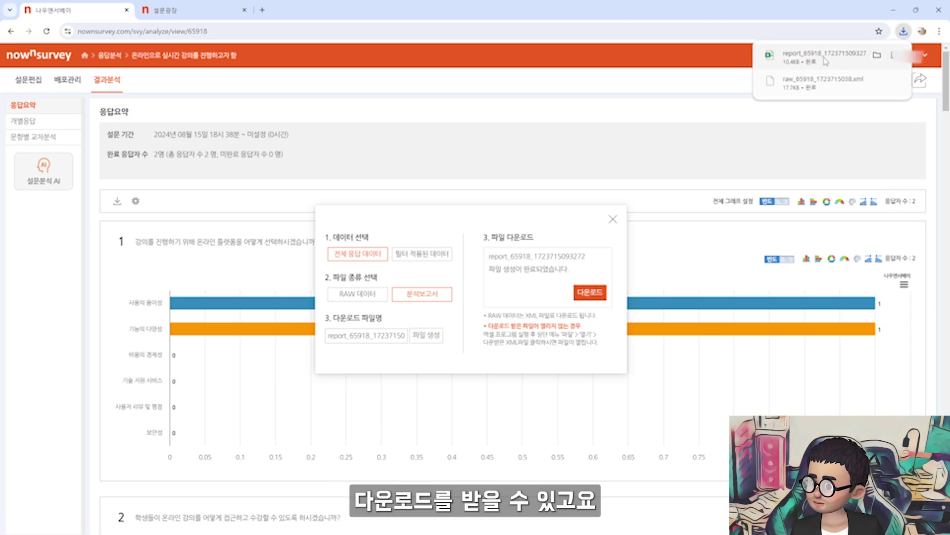
Open the report_65918 workbook and review the question 1 and 2 summary tables
{"action": "left_click", "coordinate": [822, 56]}
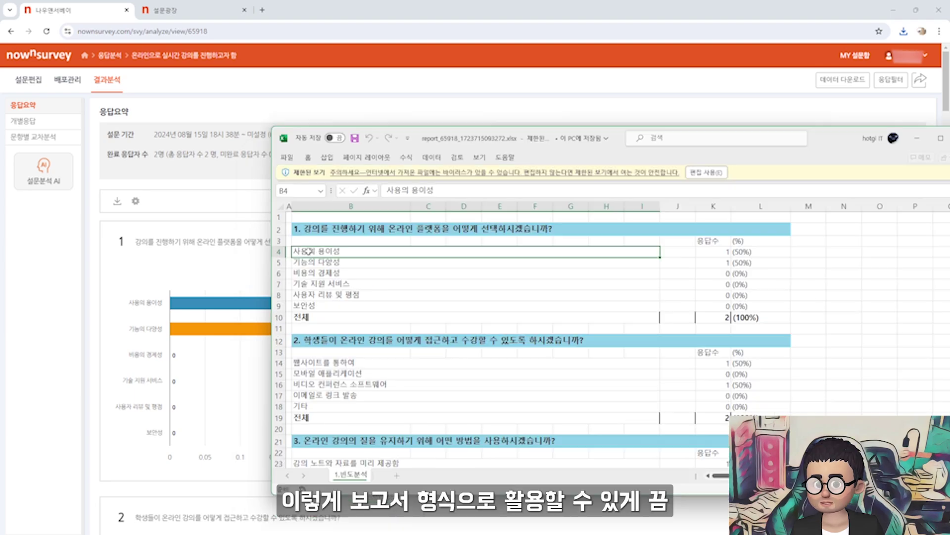
{"action": "left_click_drag", "start_coordinate": [297, 228], "coordinate": [487, 440]}
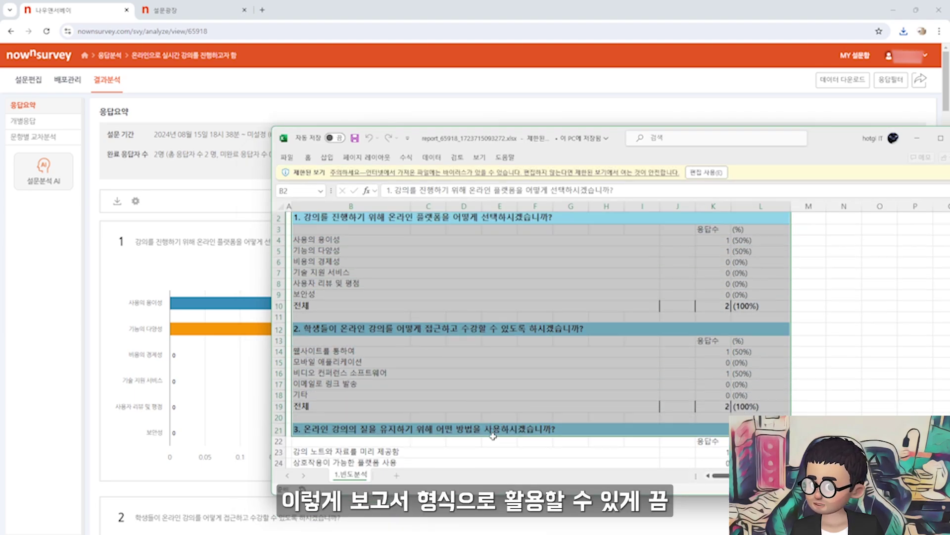
{"action": "scroll", "coordinate": [488, 426], "scroll_direction": "down", "scroll_amount": 6}
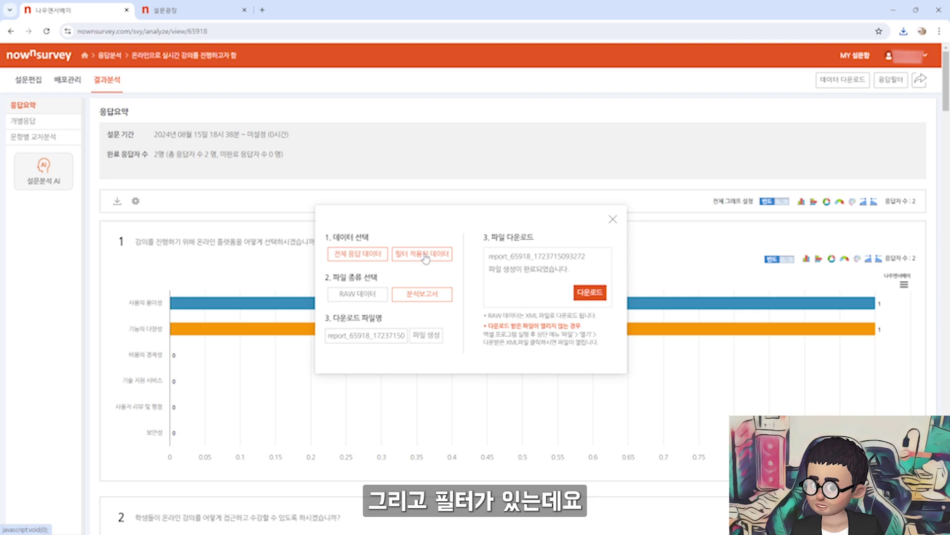
Close the download dialog and open the response filter panel, browsing its date and panel options
{"action": "left_click", "coordinate": [613, 220]}
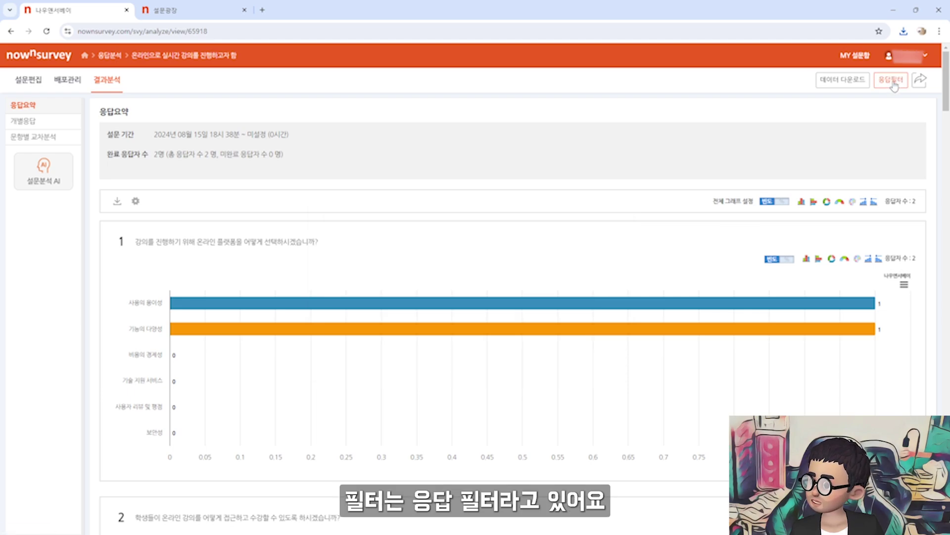
{"action": "left_click", "coordinate": [891, 82]}
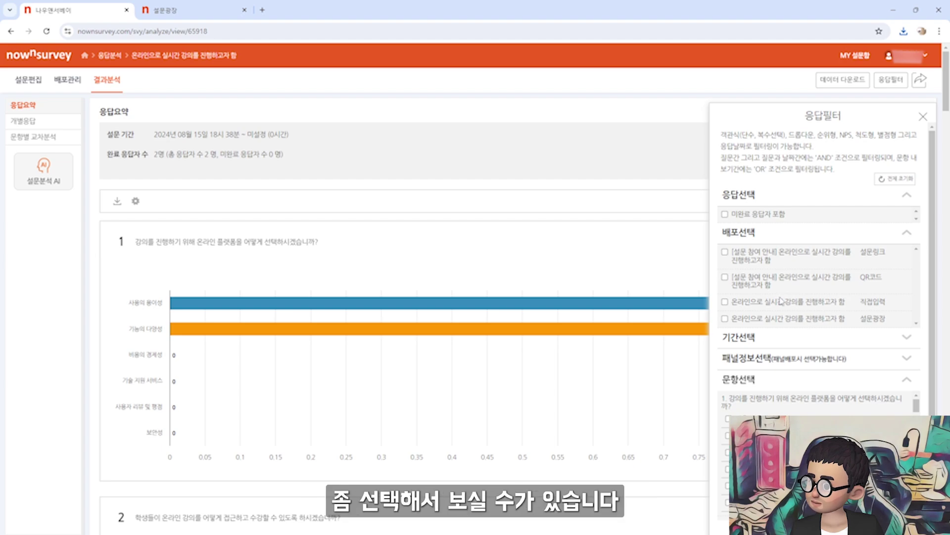
{"action": "scroll", "coordinate": [781, 301], "scroll_direction": "down", "scroll_amount": 1}
{"action": "left_click", "coordinate": [784, 320]}
{"action": "left_click", "coordinate": [784, 369]}
{"action": "left_click", "coordinate": [784, 369]}
{"action": "scroll", "coordinate": [784, 376], "scroll_direction": "down", "scroll_amount": 1}
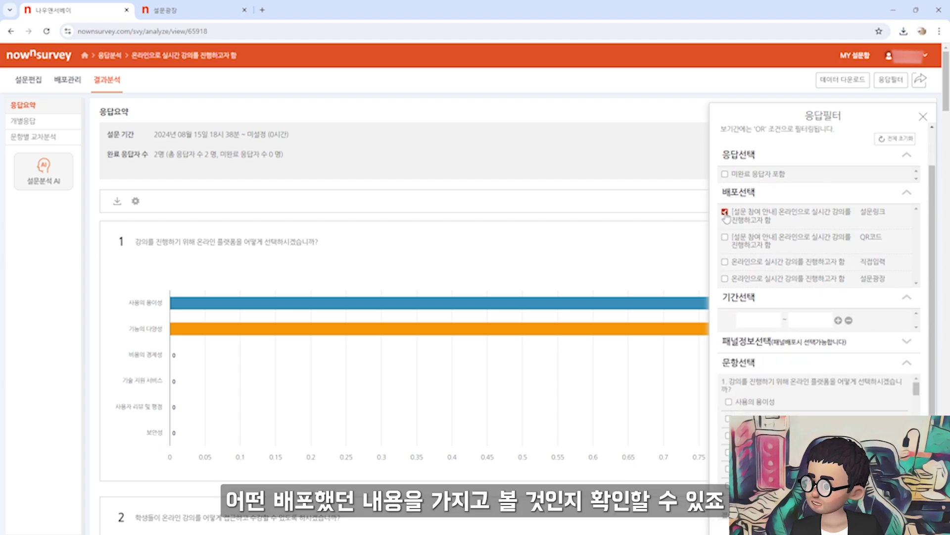
Filter by QR code, survey link and 설문광장 in turn, clear it, and open individual responses
{"action": "left_click", "coordinate": [725, 237]}
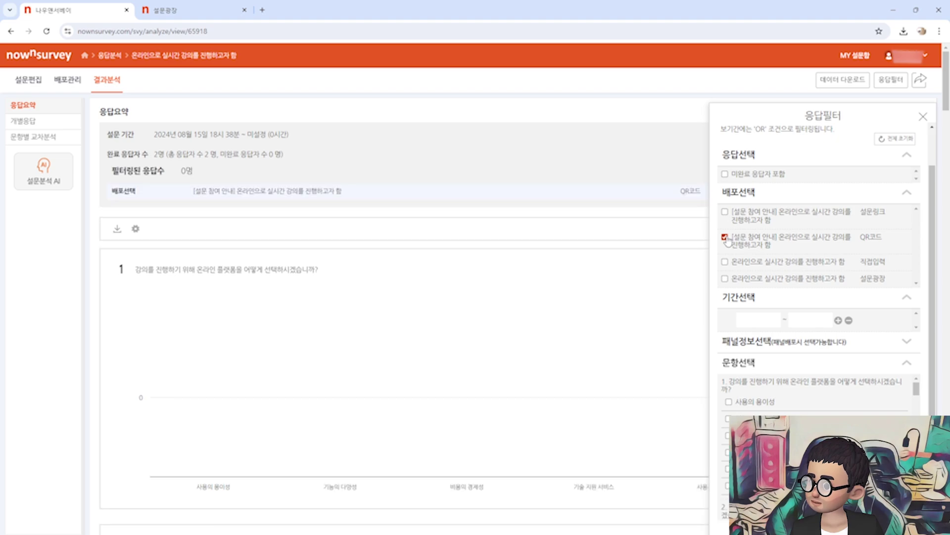
{"action": "left_click", "coordinate": [725, 212]}
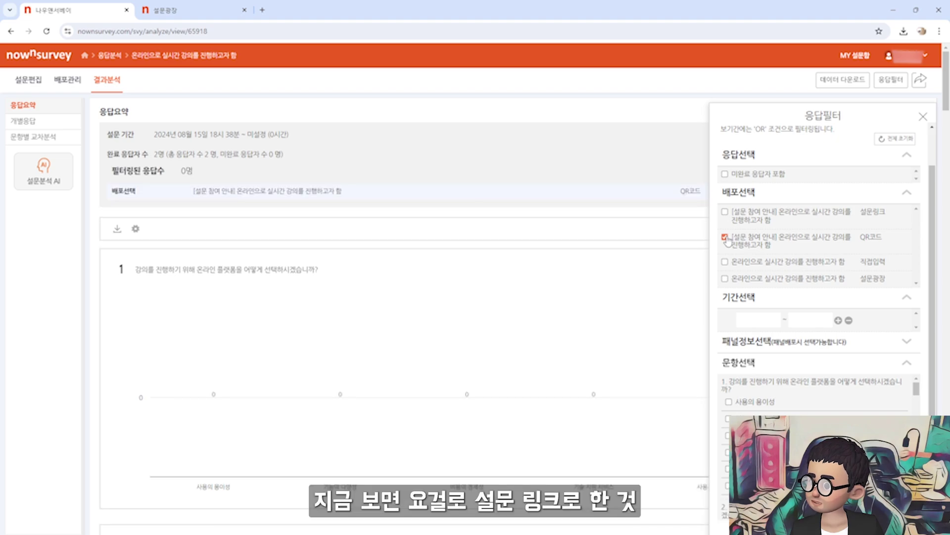
{"action": "left_click", "coordinate": [725, 212]}
{"action": "left_click", "coordinate": [726, 278]}
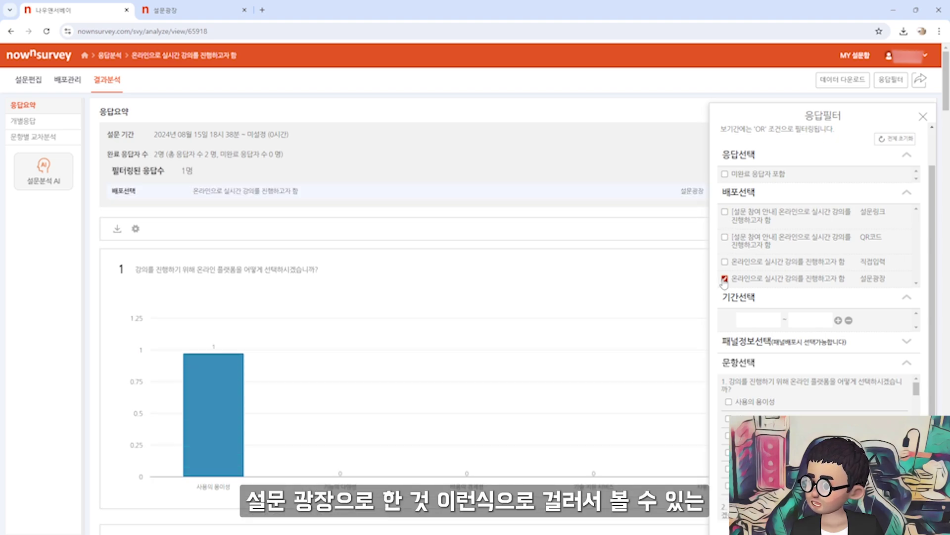
{"action": "left_click", "coordinate": [726, 279]}
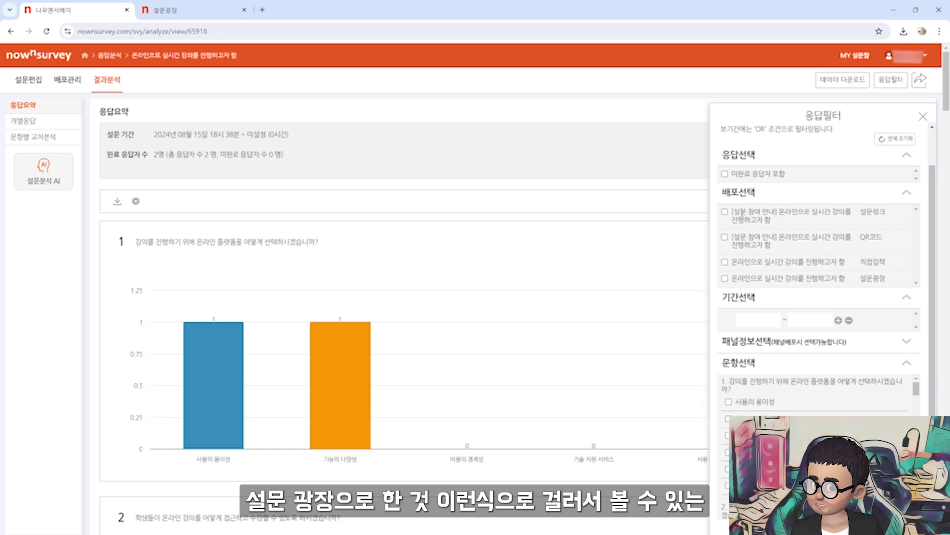
{"action": "left_click", "coordinate": [923, 116]}
{"action": "left_click", "coordinate": [29, 128]}
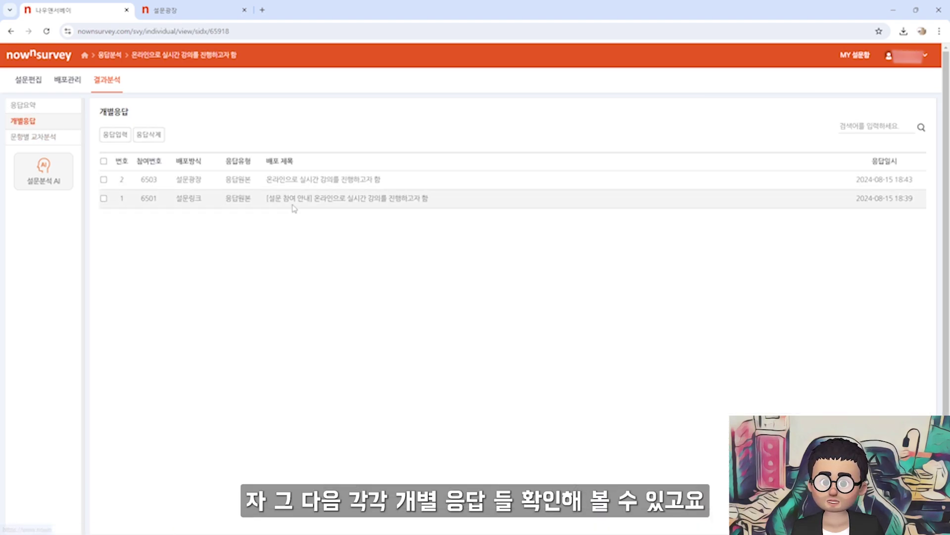
Set up a crosstab with questions 1 and 2 as baseline and question 6 as the analysis target
{"action": "left_click", "coordinate": [44, 137]}
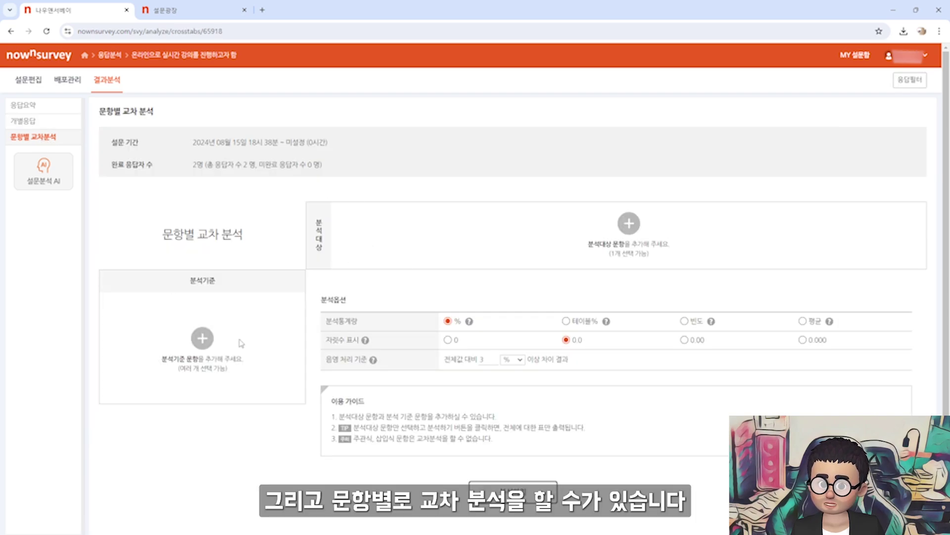
{"action": "left_click", "coordinate": [213, 343]}
{"action": "left_click", "coordinate": [545, 259]}
{"action": "left_click", "coordinate": [545, 279]}
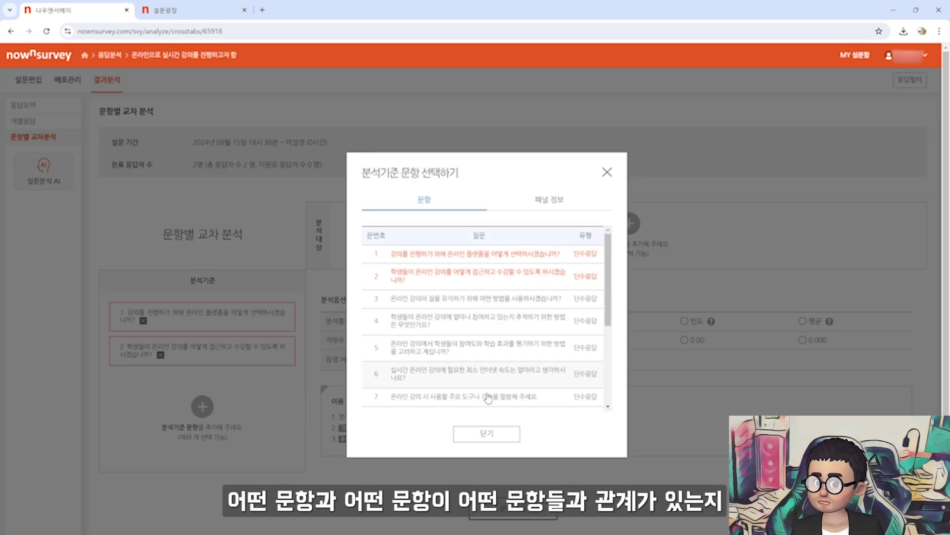
{"action": "left_click", "coordinate": [487, 438]}
{"action": "left_click", "coordinate": [631, 223]}
{"action": "left_click", "coordinate": [505, 374]}
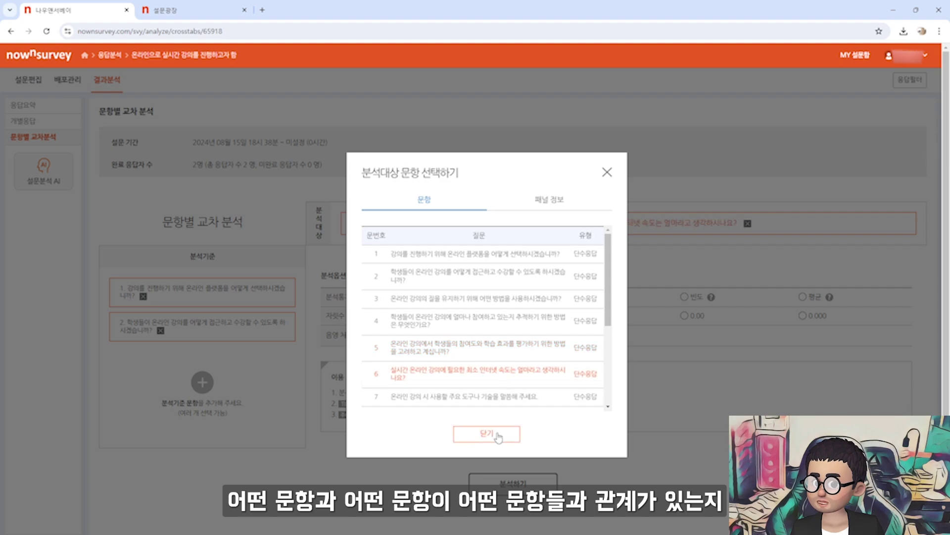
{"action": "left_click", "coordinate": [487, 434]}
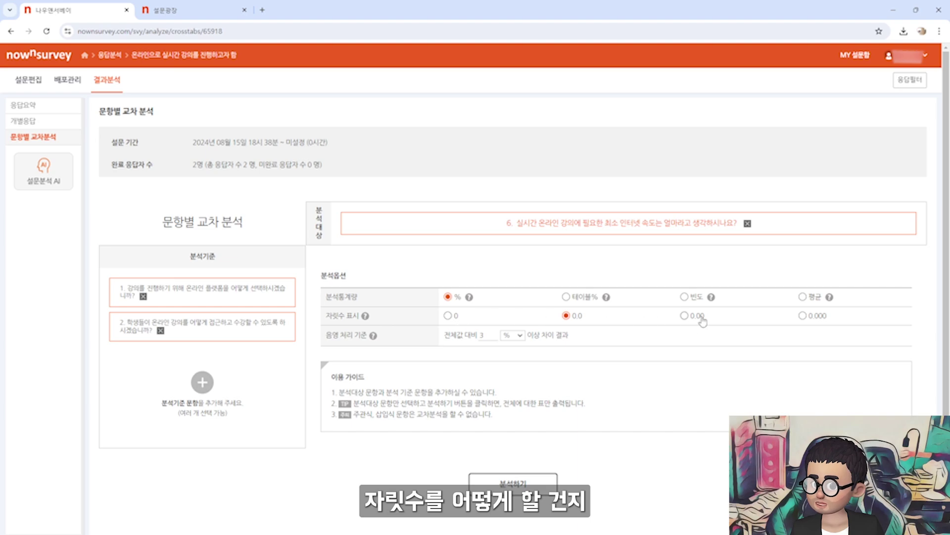
Run the cross-tabulation analysis and export the results to exported_data (1).xls
{"action": "left_click_drag", "start_coordinate": [327, 335], "coordinate": [353, 335]}
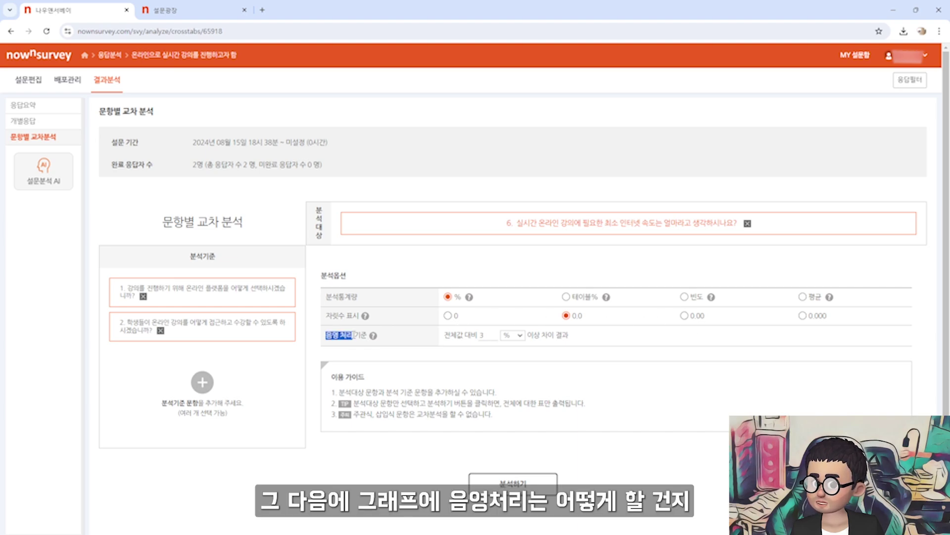
{"action": "left_click", "coordinate": [528, 482]}
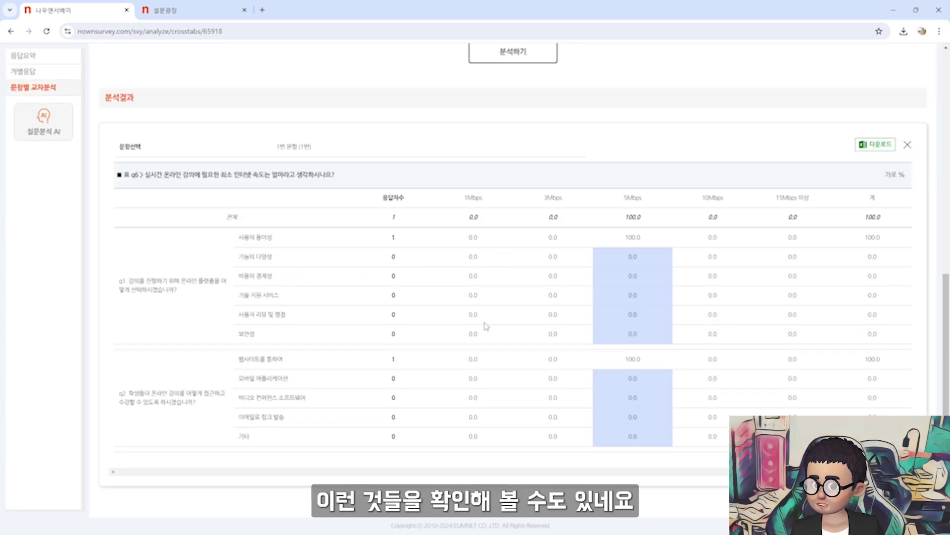
{"action": "left_click", "coordinate": [875, 144]}
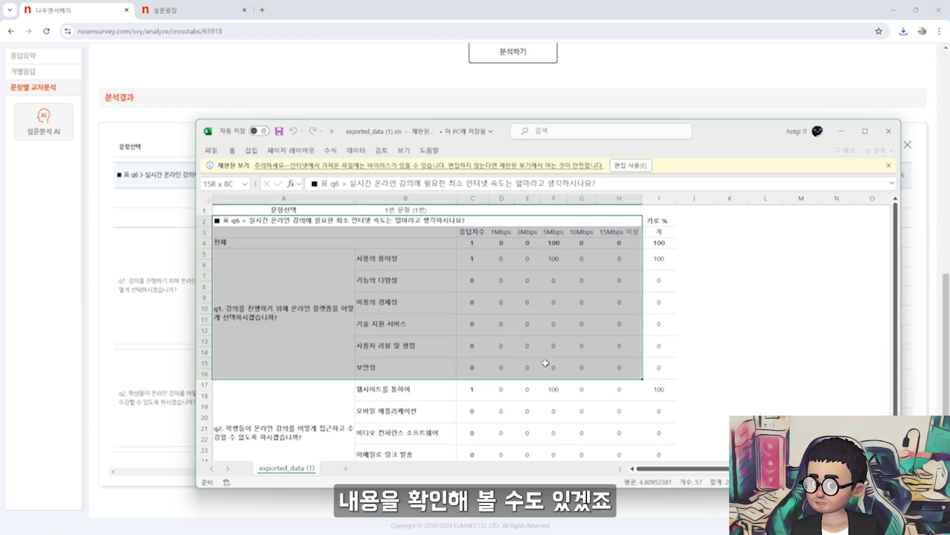
Inspect values in the exported crosstab table up to cell I19, then close the spreadsheet
{"action": "left_click", "coordinate": [569, 268]}
{"action": "left_click", "coordinate": [619, 279]}
{"action": "left_click", "coordinate": [577, 336]}
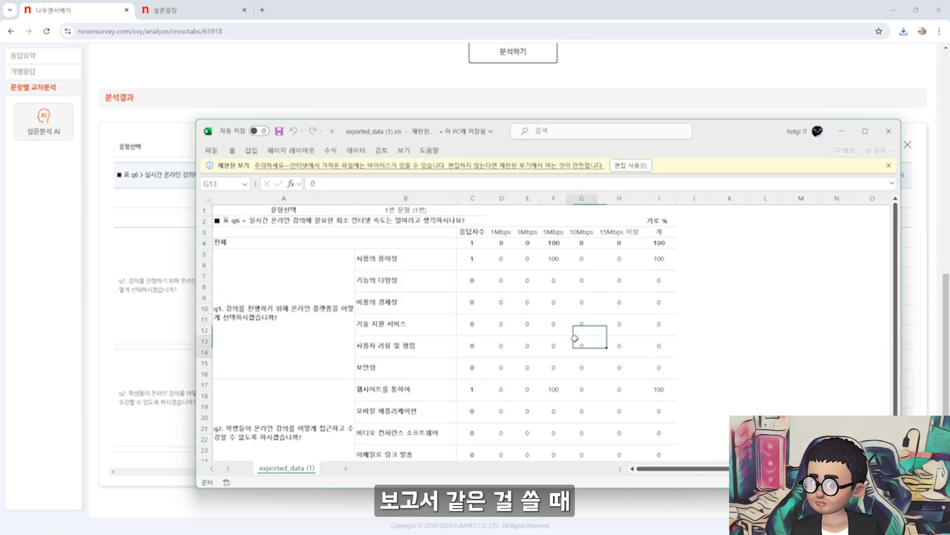
{"action": "left_click", "coordinate": [574, 368]}
{"action": "left_click", "coordinate": [664, 405]}
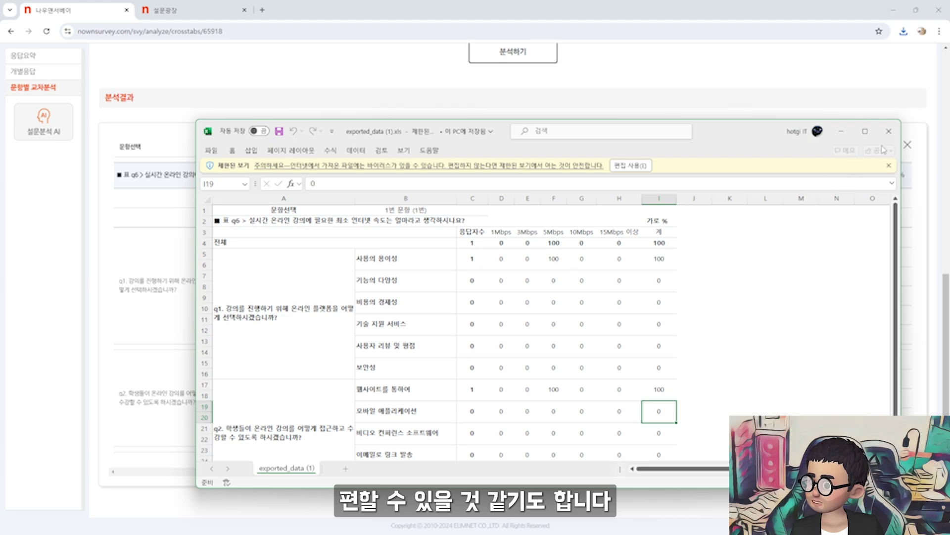
{"action": "left_click", "coordinate": [889, 131]}
{"action": "scroll", "coordinate": [495, 247], "scroll_direction": "up", "scroll_amount": 5}
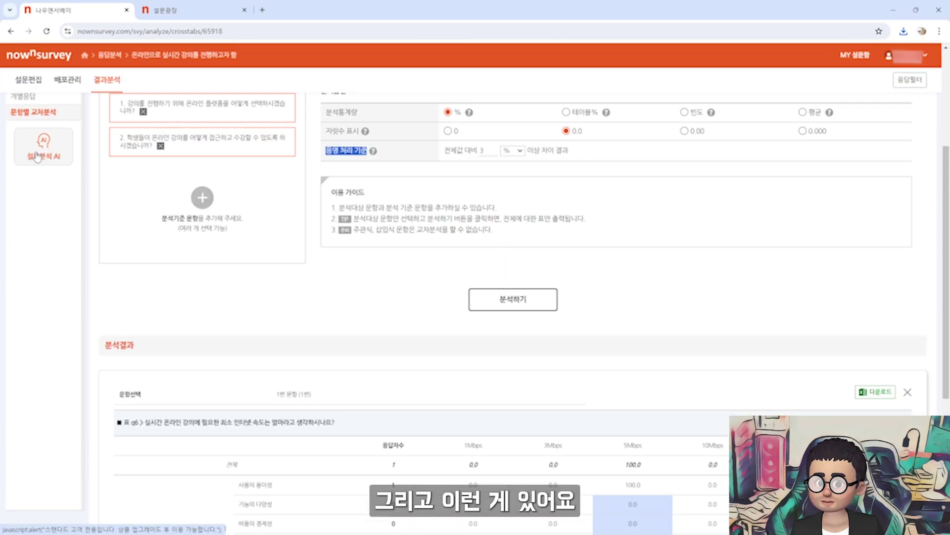
Try 설문분석 AI, read the Standard-customers-only notice, and dismiss it with 확인
{"action": "left_click", "coordinate": [54, 151]}
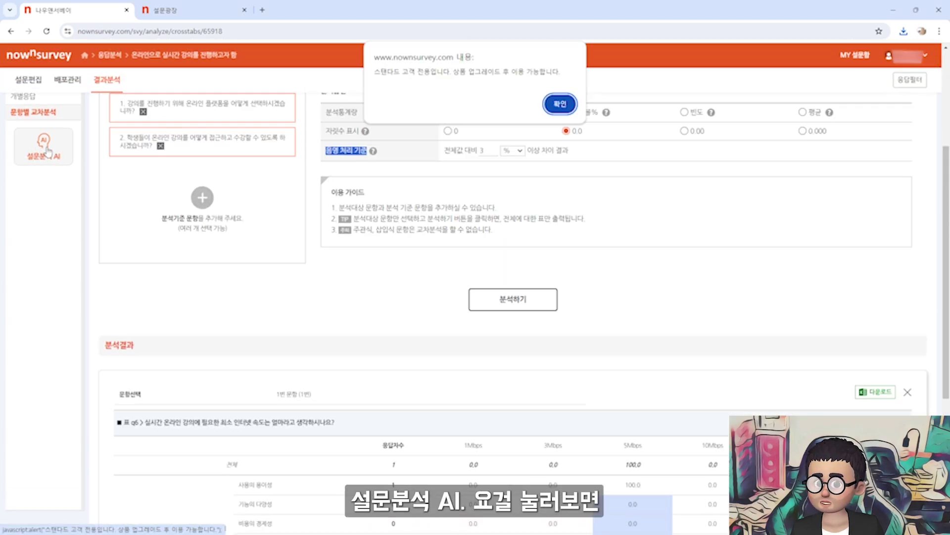
{"action": "left_click_drag", "start_coordinate": [379, 72], "coordinate": [470, 72]}
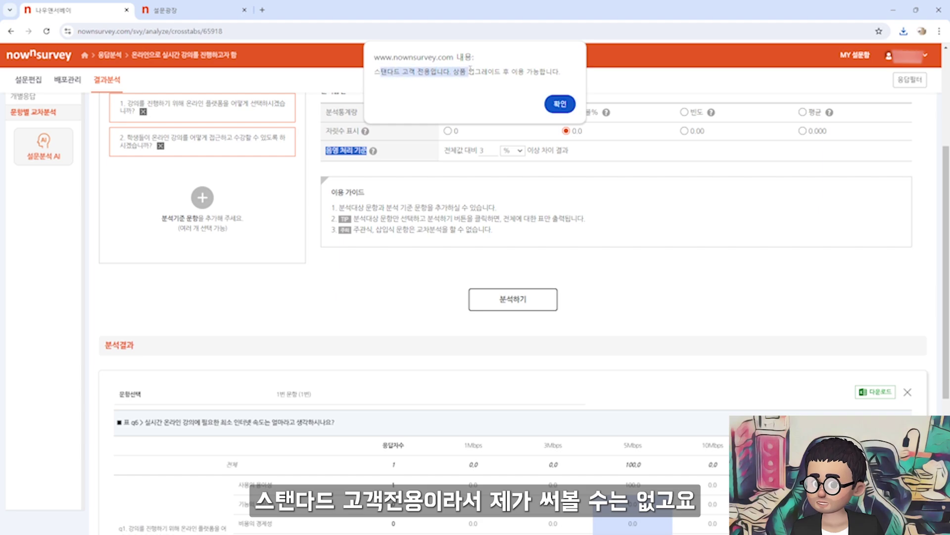
{"action": "left_click", "coordinate": [490, 75]}
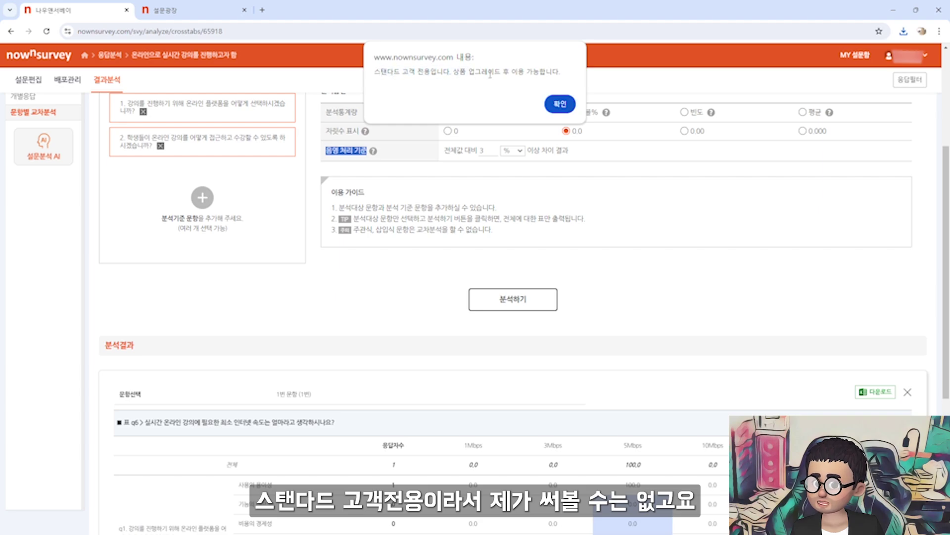
{"action": "left_click", "coordinate": [565, 105]}
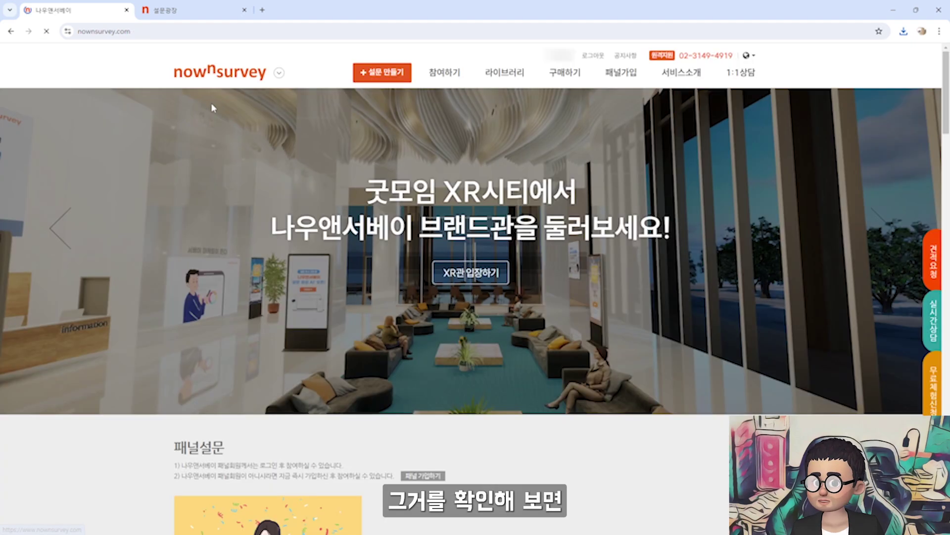
{"action": "mouse_move", "coordinate": [444, 71]}
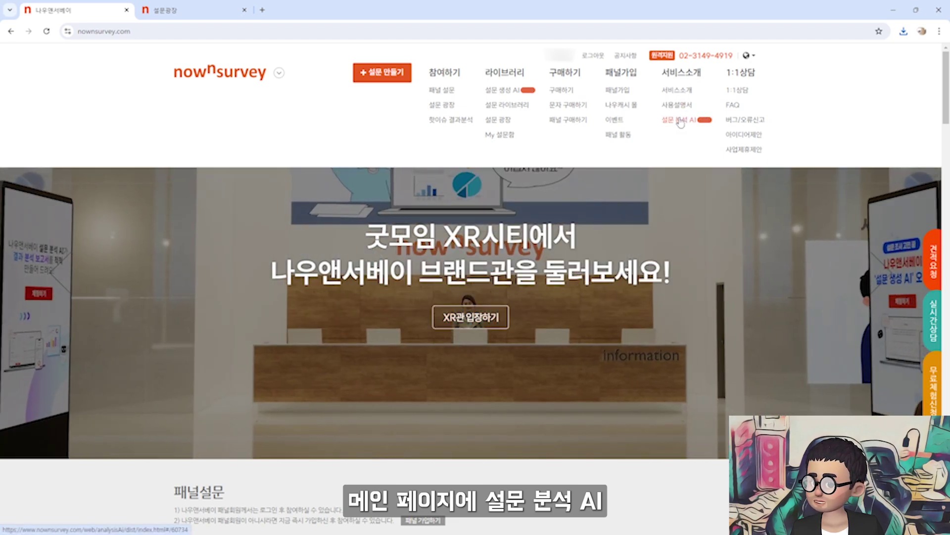
Run 분석하기 on all 16 questions of the 2024 핫 이슈 survey, then move to the 설문광장 tab
{"action": "left_click", "coordinate": [680, 120]}
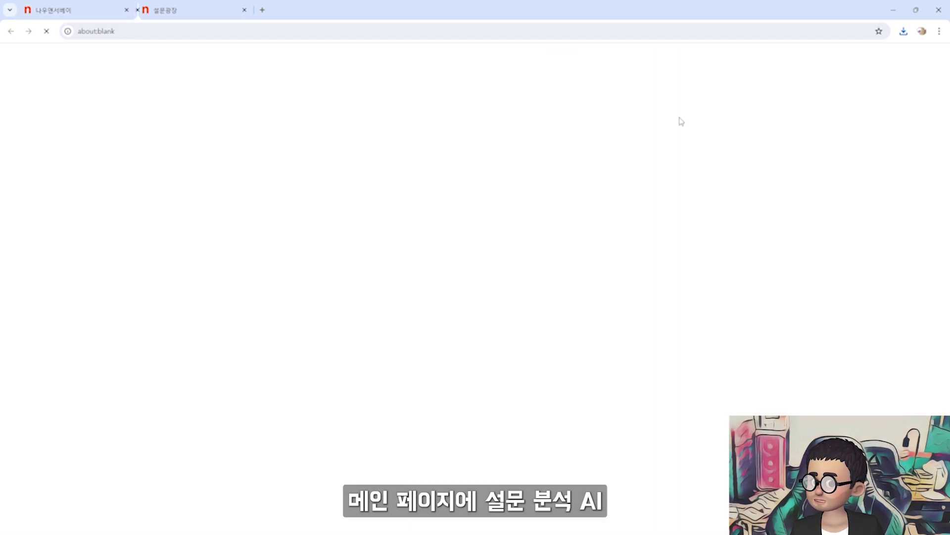
{"action": "scroll", "coordinate": [130, 360], "scroll_direction": "up", "scroll_amount": 5}
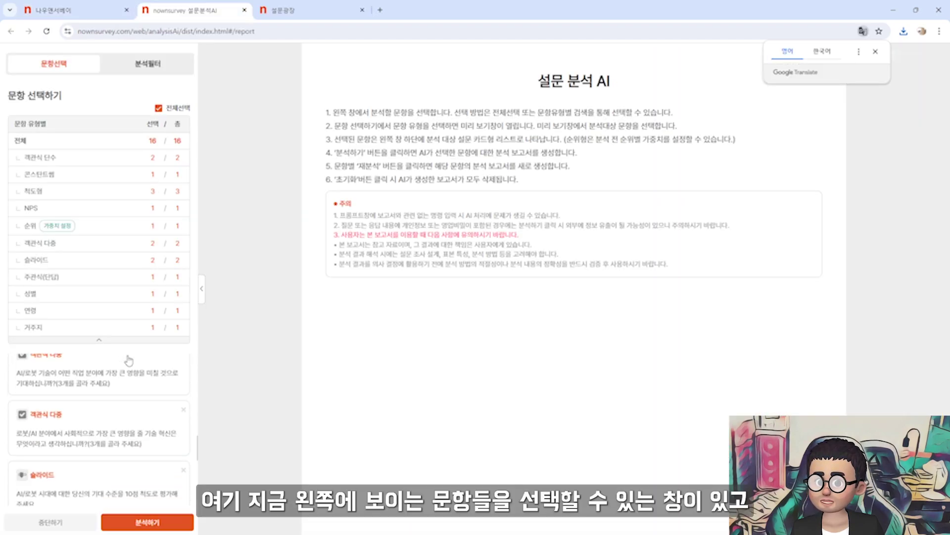
{"action": "scroll", "coordinate": [135, 395], "scroll_direction": "up", "scroll_amount": 2}
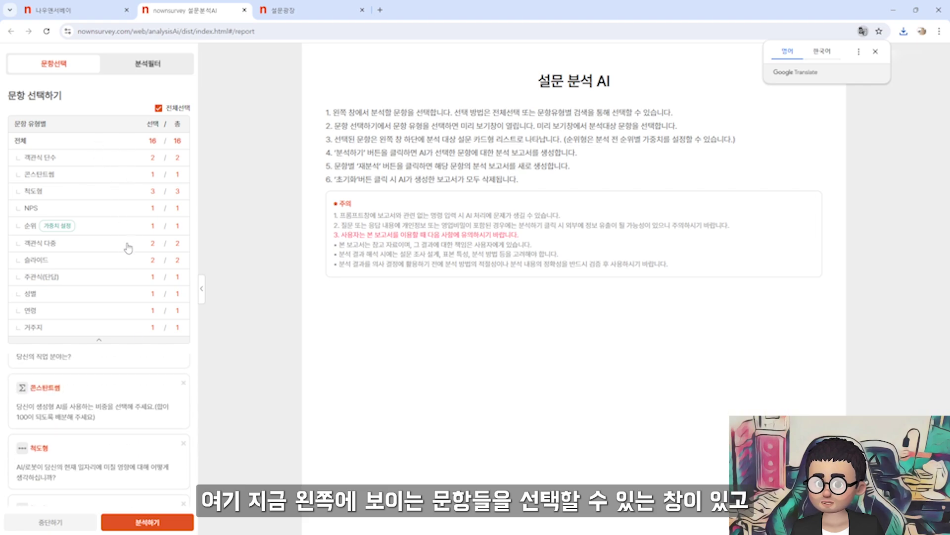
{"action": "scroll", "coordinate": [121, 385], "scroll_direction": "up", "scroll_amount": 2}
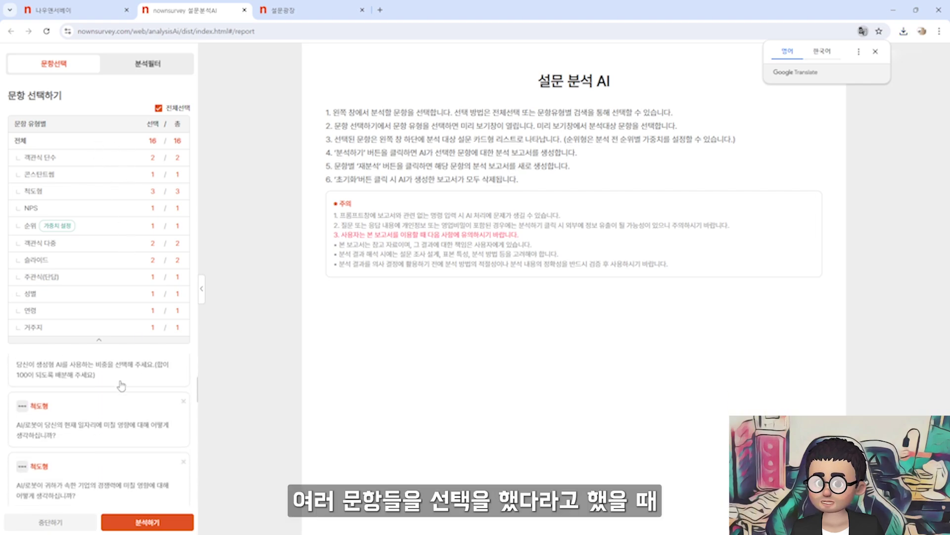
{"action": "left_click", "coordinate": [148, 521]}
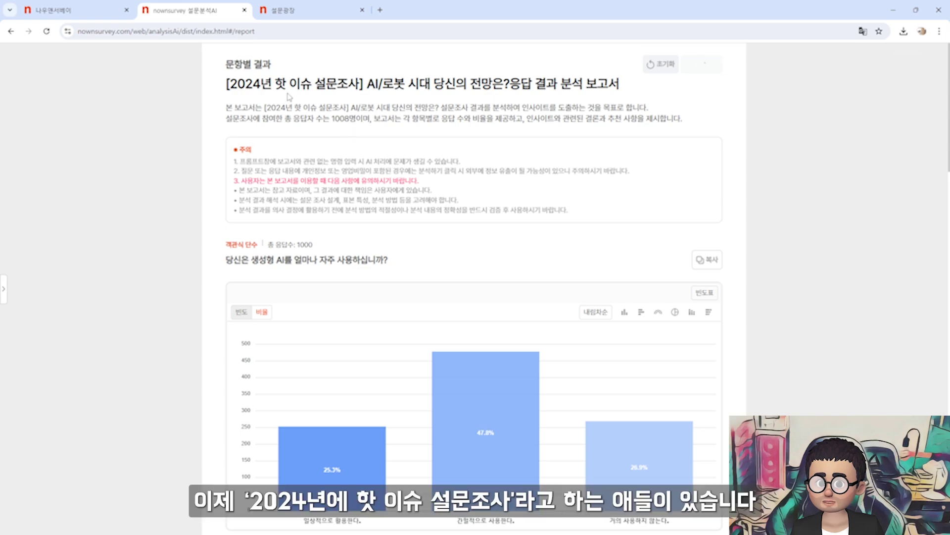
{"action": "left_click_drag", "start_coordinate": [229, 83], "coordinate": [361, 84]}
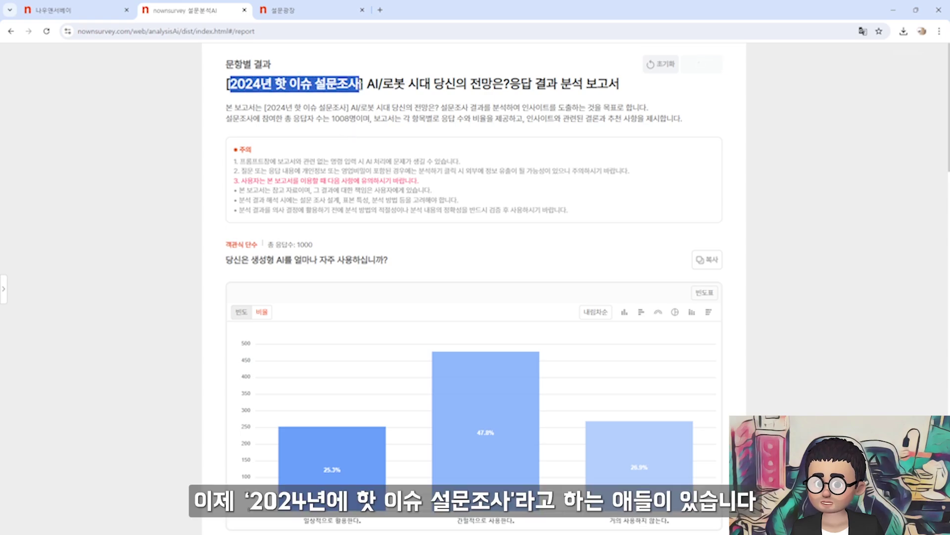
{"action": "left_click", "coordinate": [304, 11]}
Open the 핫이슈 결과분석 list and scroll through the survey result cards
{"action": "mouse_move", "coordinate": [418, 83]}
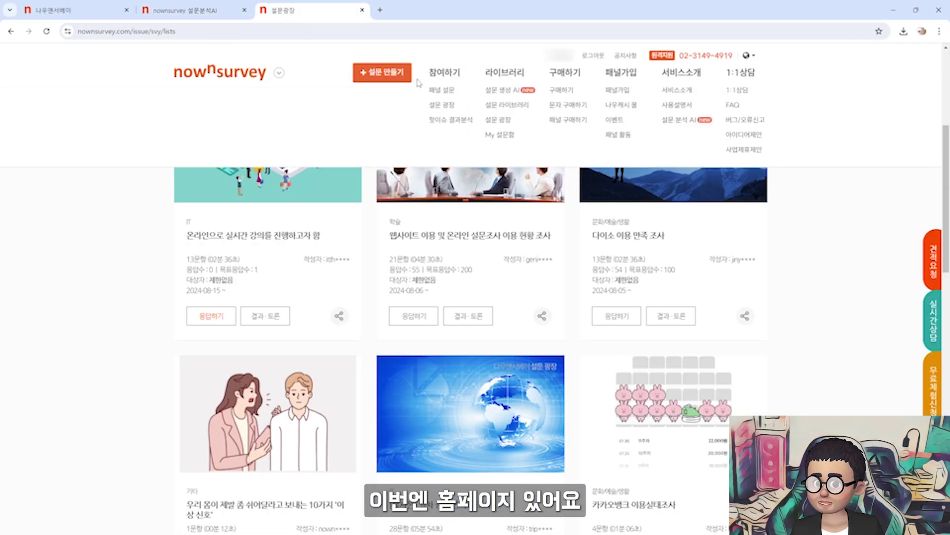
{"action": "left_click", "coordinate": [448, 123]}
{"action": "scroll", "coordinate": [457, 226], "scroll_direction": "down", "scroll_amount": 6}
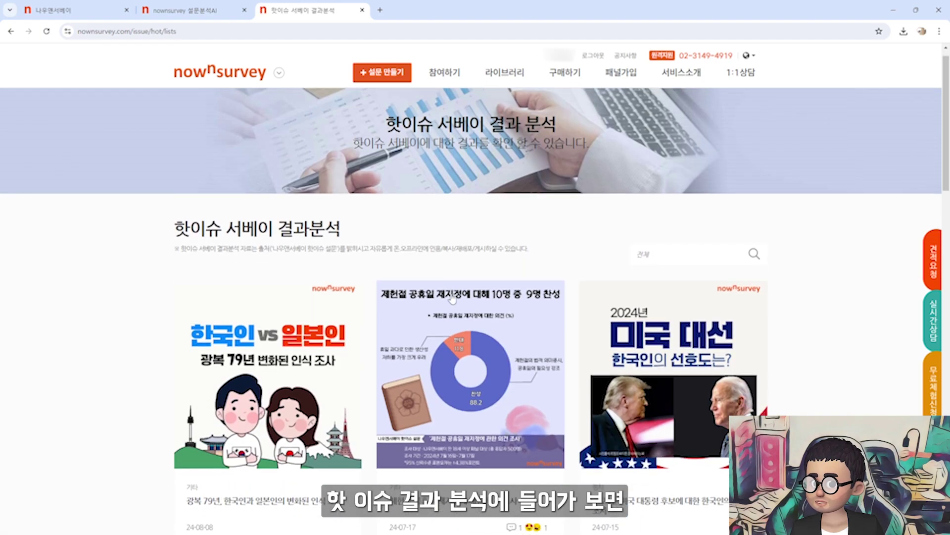
{"action": "scroll", "coordinate": [653, 307], "scroll_direction": "down", "scroll_amount": 3}
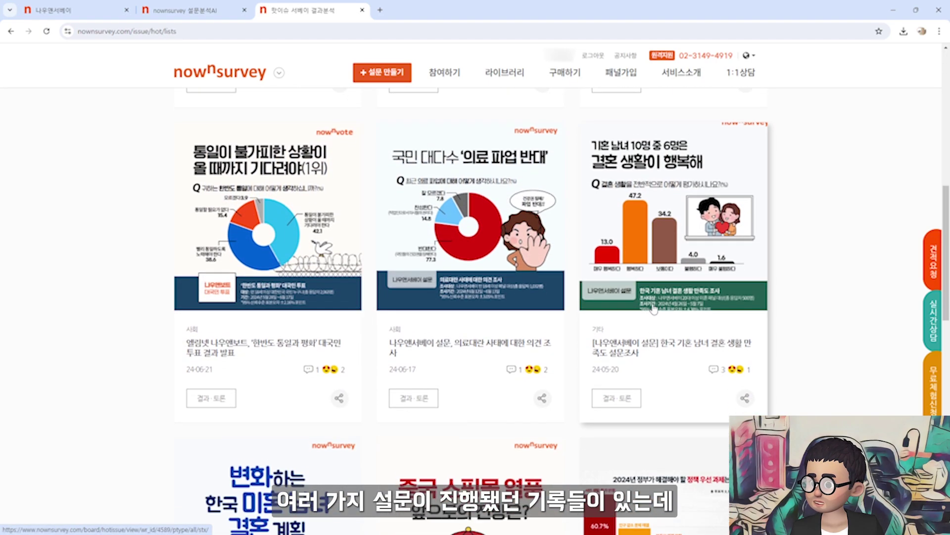
{"action": "scroll", "coordinate": [654, 310], "scroll_direction": "down", "scroll_amount": 5}
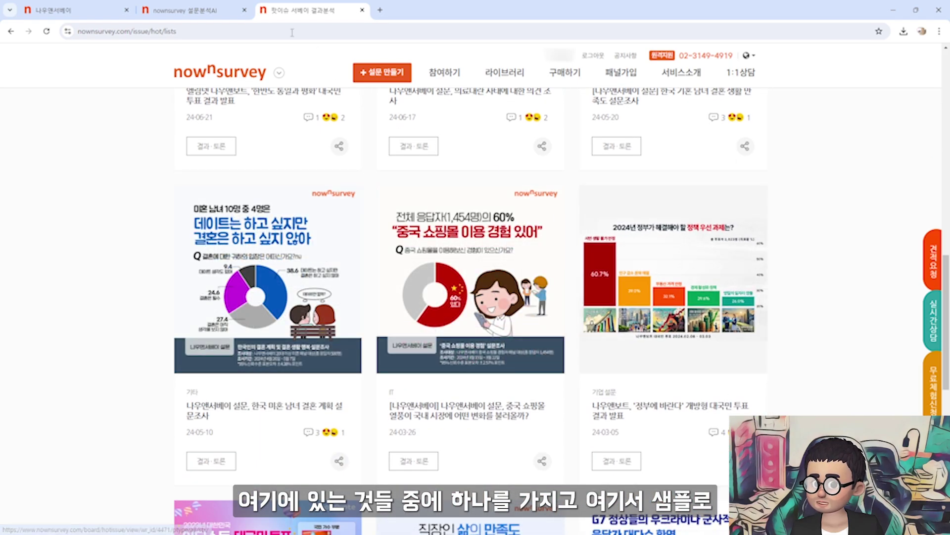
Back in the AI report, review the summary noting the 1008 total respondents
{"action": "left_click", "coordinate": [183, 10]}
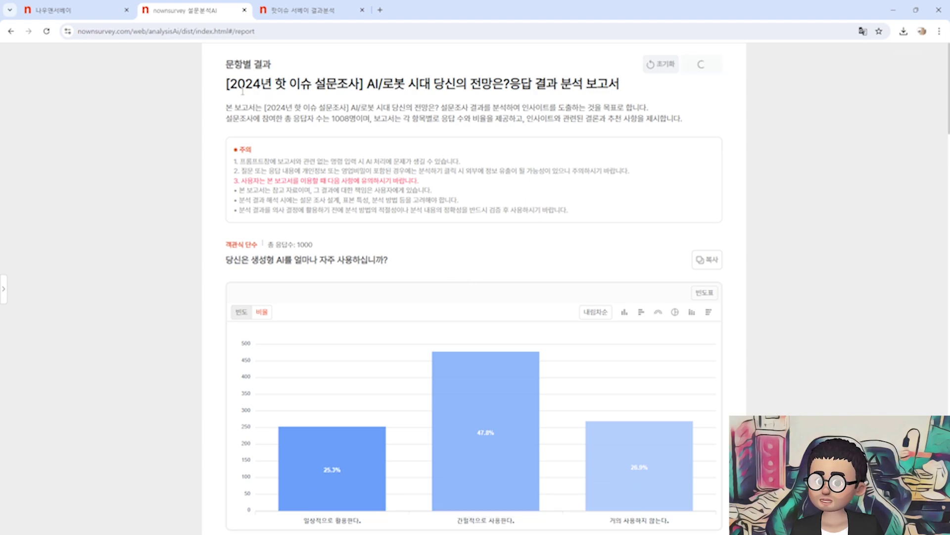
{"action": "left_click_drag", "start_coordinate": [228, 83], "coordinate": [636, 139]}
{"action": "left_click", "coordinate": [502, 144]}
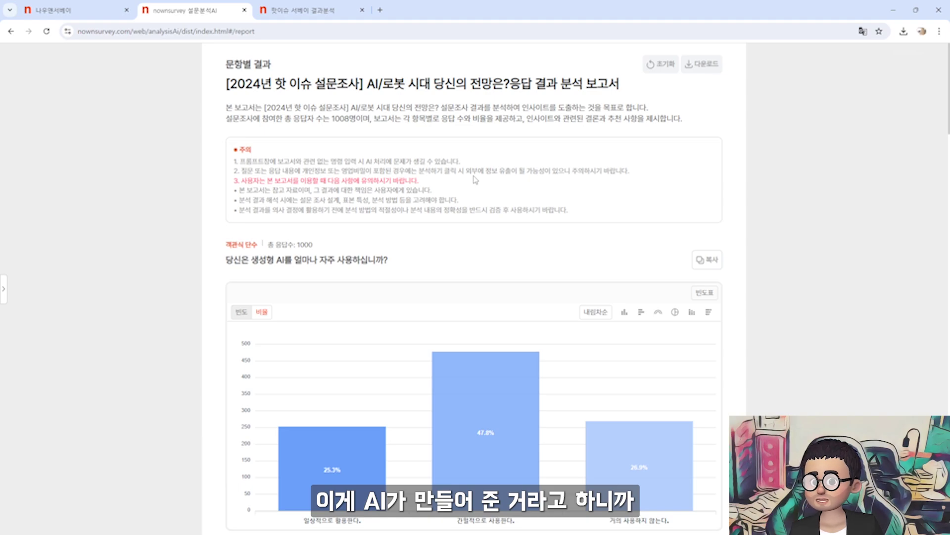
{"action": "double_click", "coordinate": [338, 119]}
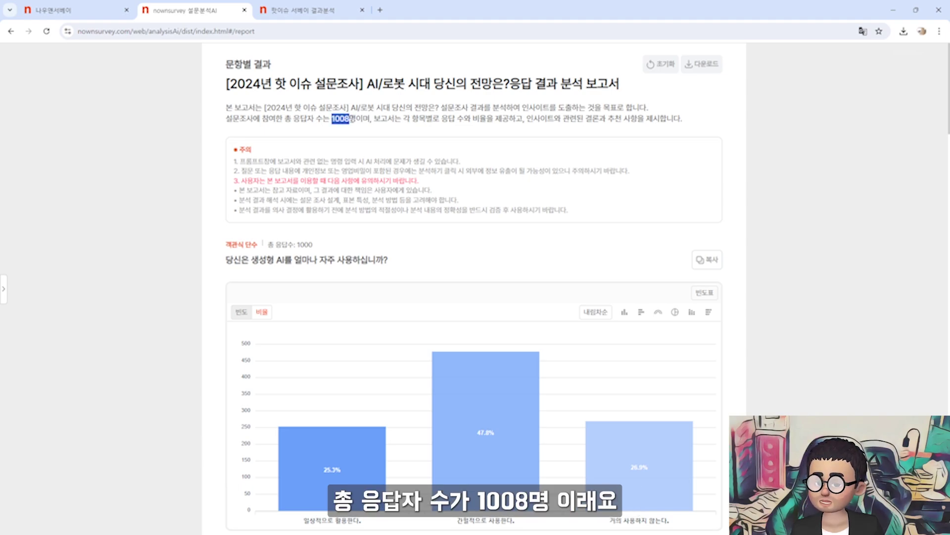
{"action": "left_click_drag", "start_coordinate": [410, 120], "coordinate": [487, 119]}
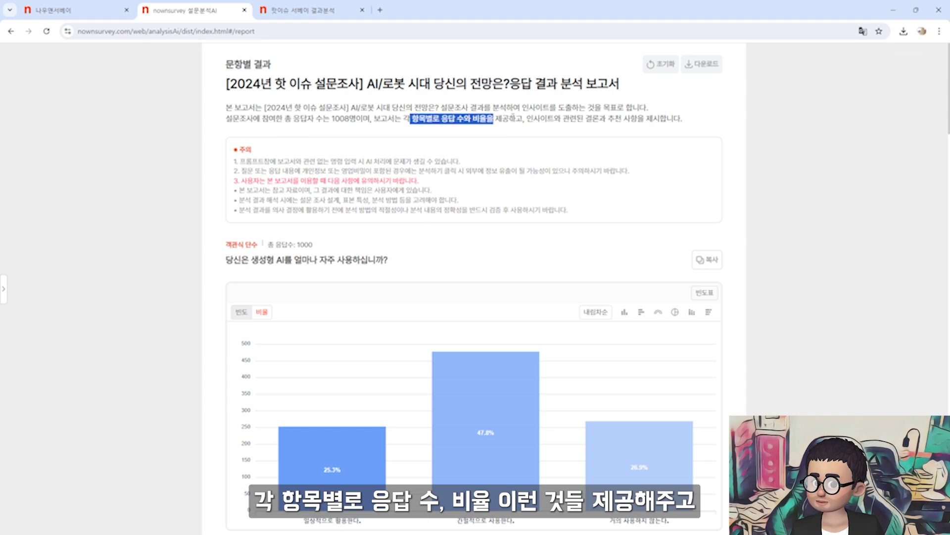
{"action": "left_click_drag", "start_coordinate": [527, 118], "coordinate": [548, 118]}
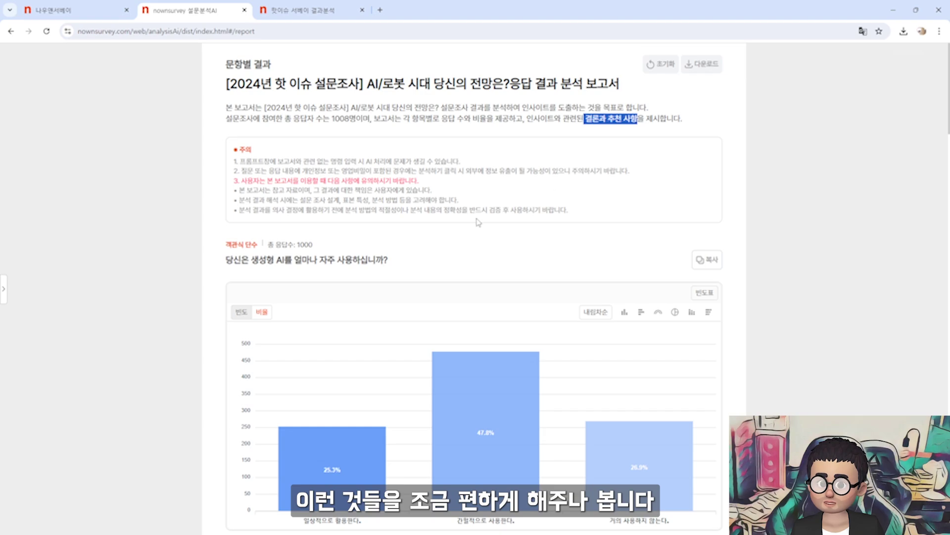
{"action": "scroll", "coordinate": [417, 246], "scroll_direction": "down", "scroll_amount": 2}
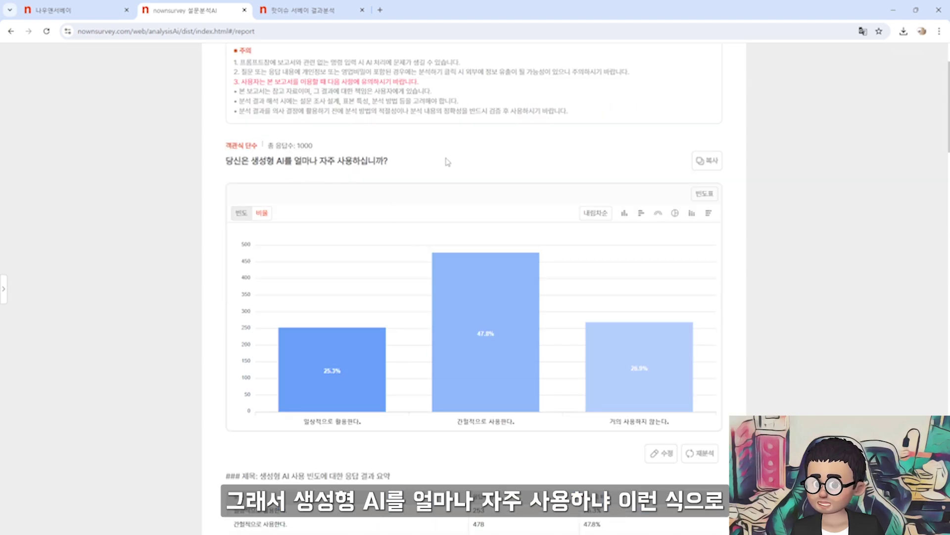
{"action": "scroll", "coordinate": [446, 159], "scroll_direction": "down", "scroll_amount": 5}
{"action": "scroll", "coordinate": [507, 143], "scroll_direction": "up", "scroll_amount": 3}
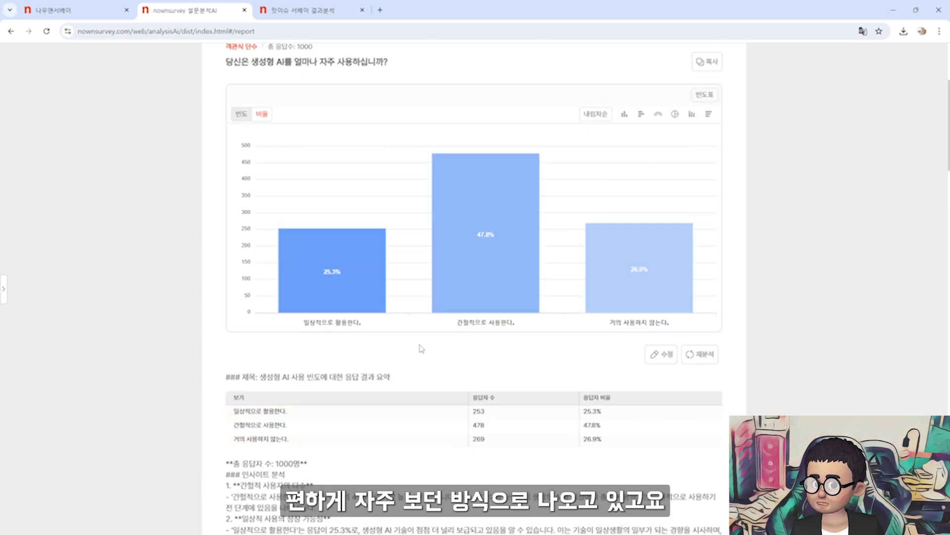
{"action": "left_click", "coordinate": [675, 114]}
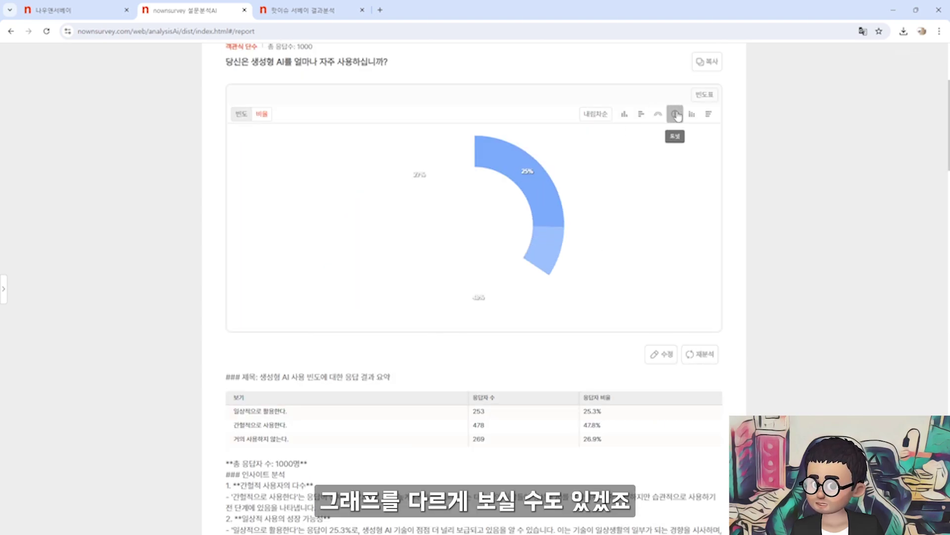
{"action": "left_click", "coordinate": [693, 115]}
{"action": "left_click", "coordinate": [695, 116]}
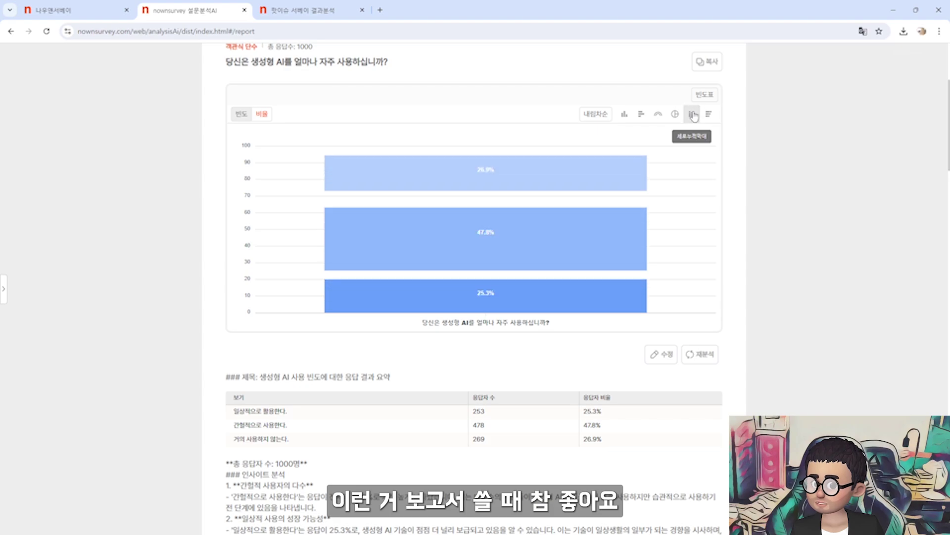
{"action": "scroll", "coordinate": [694, 115], "scroll_direction": "down", "scroll_amount": 5}
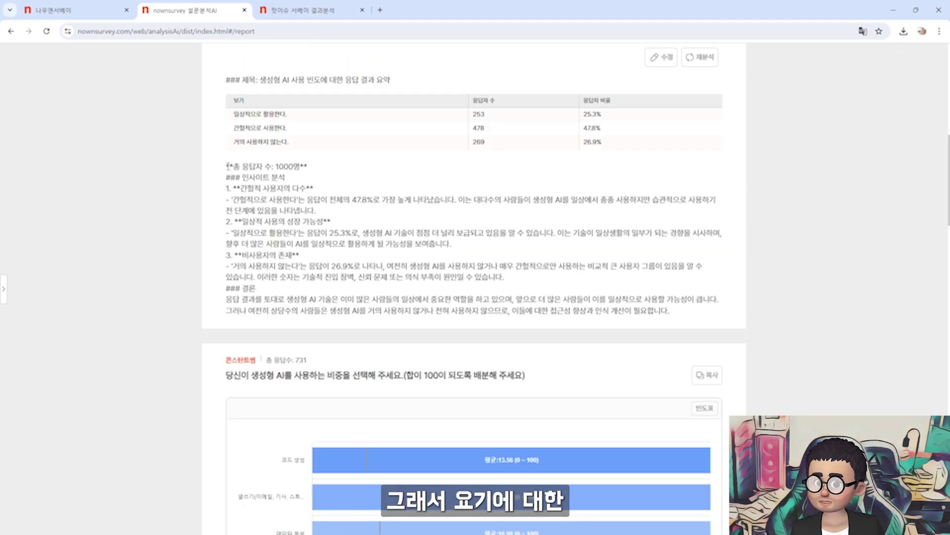
{"action": "left_click_drag", "start_coordinate": [227, 165], "coordinate": [317, 170]}
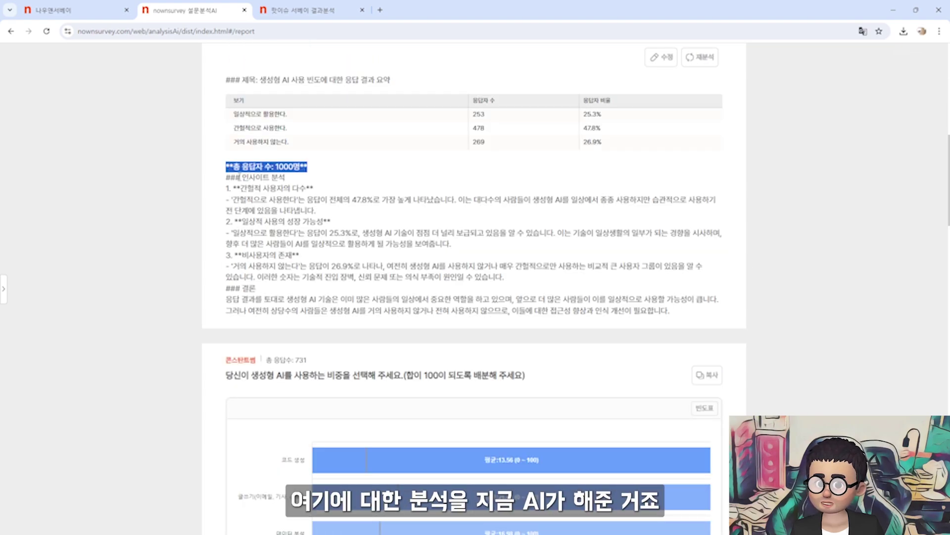
{"action": "left_click_drag", "start_coordinate": [241, 178], "coordinate": [293, 179]}
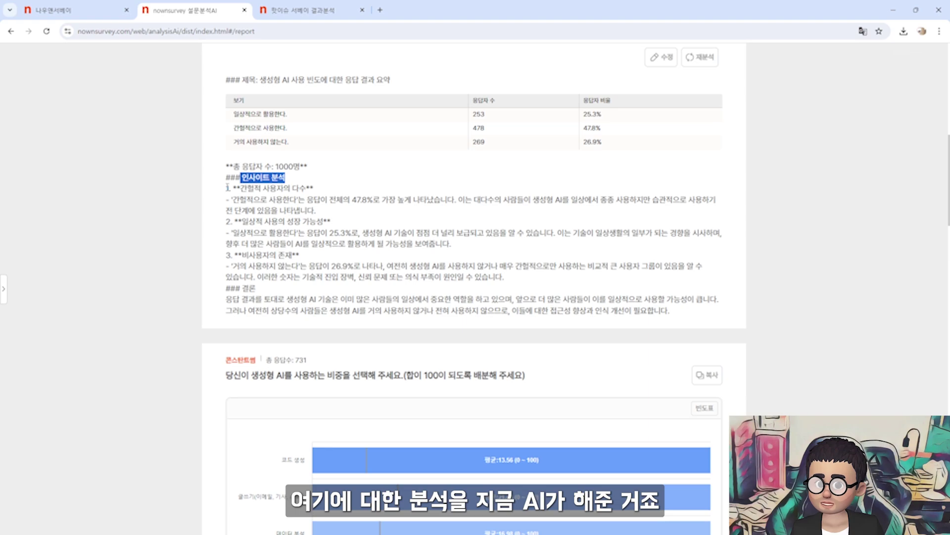
{"action": "left_click_drag", "start_coordinate": [227, 188], "coordinate": [317, 191]}
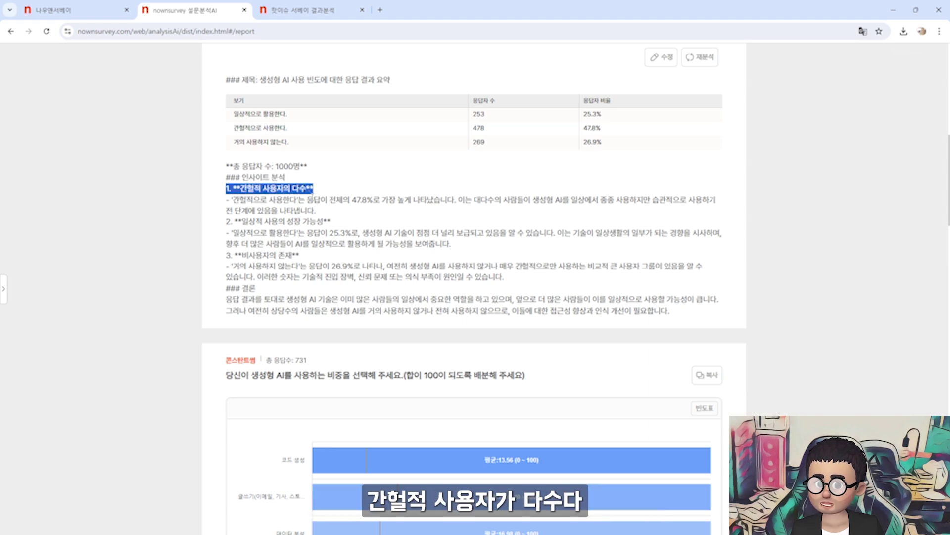
{"action": "left_click_drag", "start_coordinate": [230, 221], "coordinate": [339, 225]}
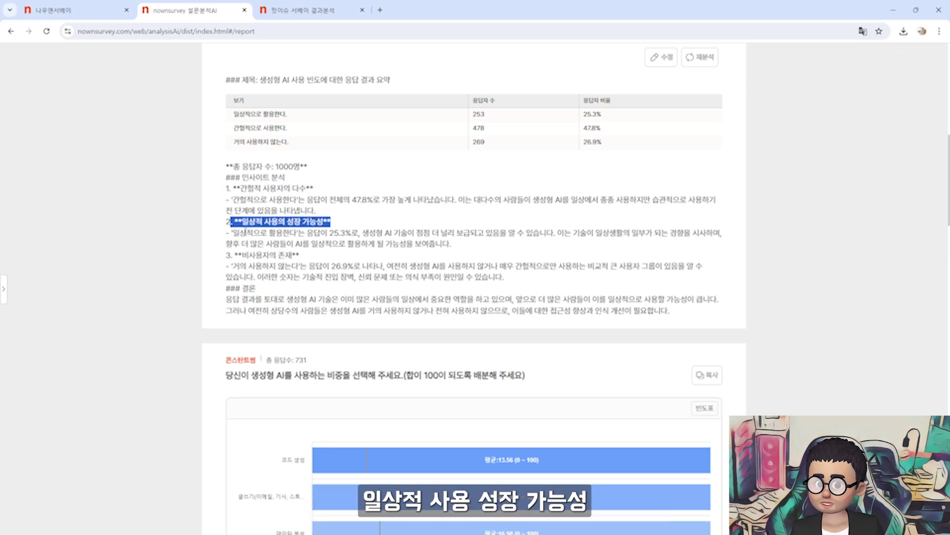
{"action": "left_click_drag", "start_coordinate": [246, 232], "coordinate": [352, 320]}
{"action": "left_click", "coordinate": [359, 296]}
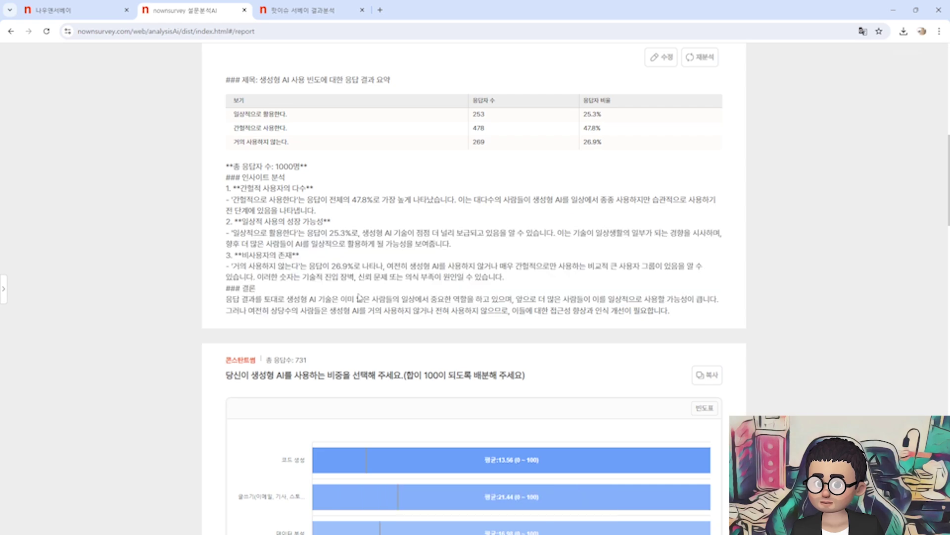
{"action": "scroll", "coordinate": [359, 296], "scroll_direction": "down", "scroll_amount": 1}
{"action": "left_click_drag", "start_coordinate": [226, 250], "coordinate": [647, 261]}
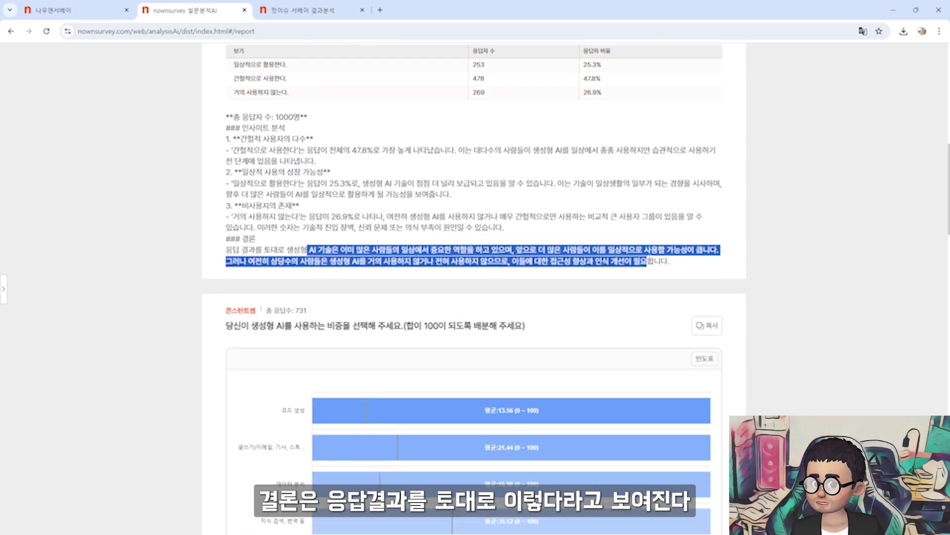
{"action": "left_click", "coordinate": [608, 245]}
Review the AI usage-share bar chart and insight, where 지식 검색, 번역 등 leads at 35.12
{"action": "scroll", "coordinate": [608, 246], "scroll_direction": "down", "scroll_amount": 4}
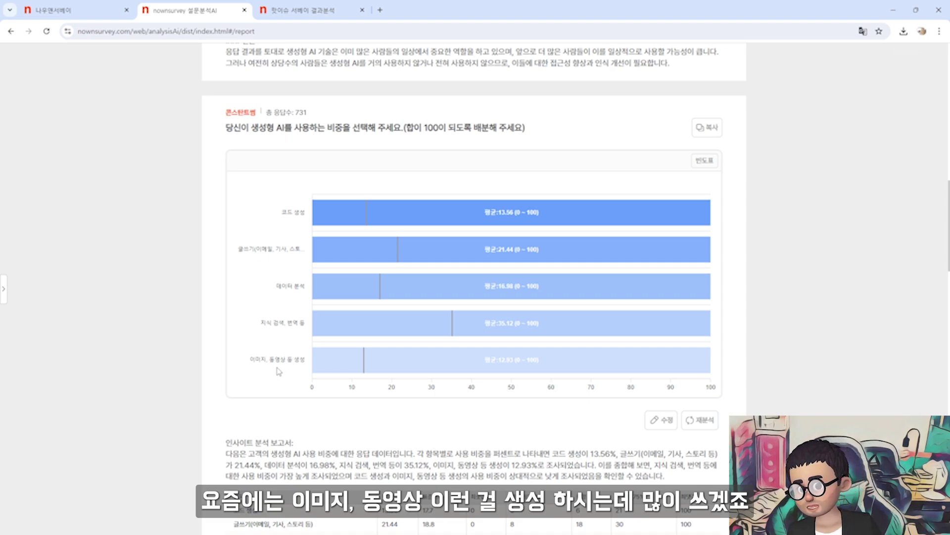
{"action": "mouse_move", "coordinate": [460, 325]}
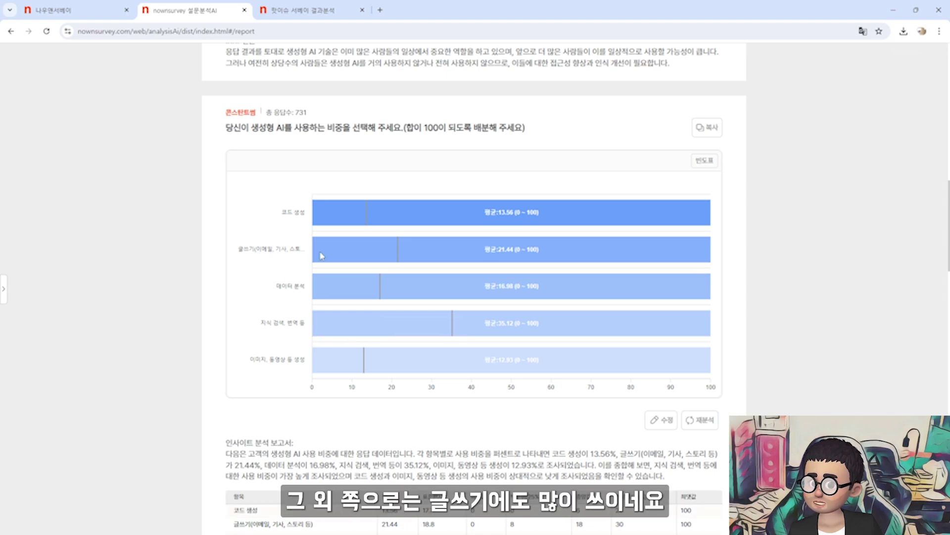
{"action": "mouse_move", "coordinate": [441, 250]}
{"action": "scroll", "coordinate": [413, 261], "scroll_direction": "down", "scroll_amount": 4}
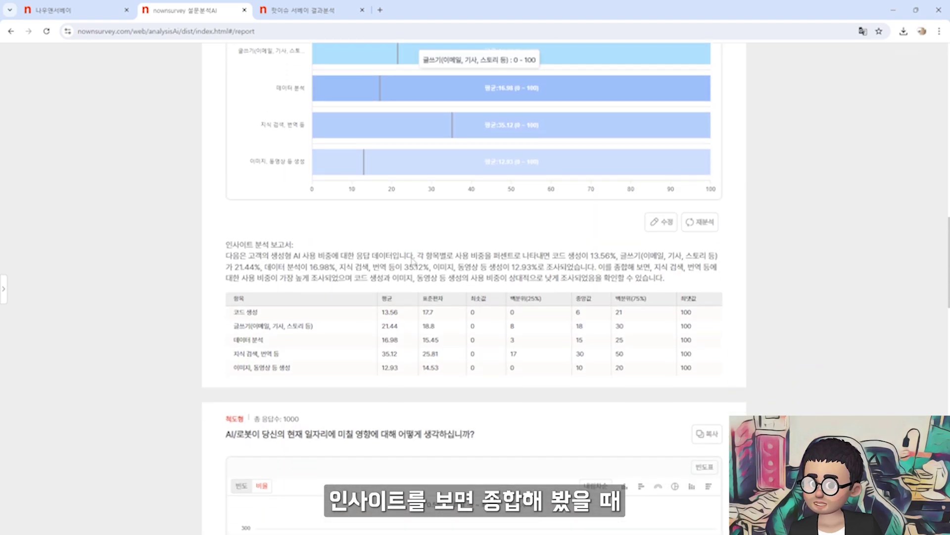
{"action": "scroll", "coordinate": [413, 261], "scroll_direction": "down", "scroll_amount": 1}
{"action": "left_click_drag", "start_coordinate": [605, 217], "coordinate": [327, 230]}
{"action": "scroll", "coordinate": [327, 230], "scroll_direction": "up", "scroll_amount": 4}
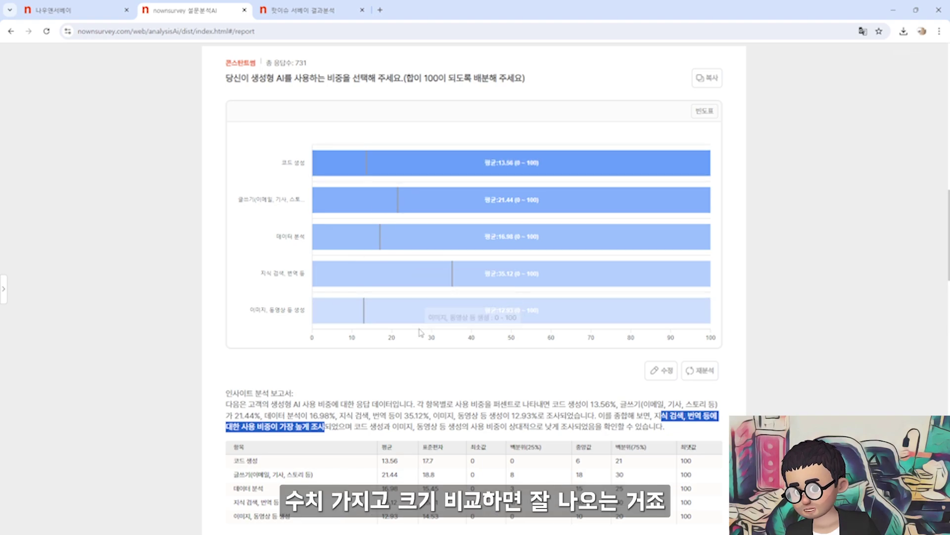
{"action": "scroll", "coordinate": [402, 392], "scroll_direction": "down", "scroll_amount": 4}
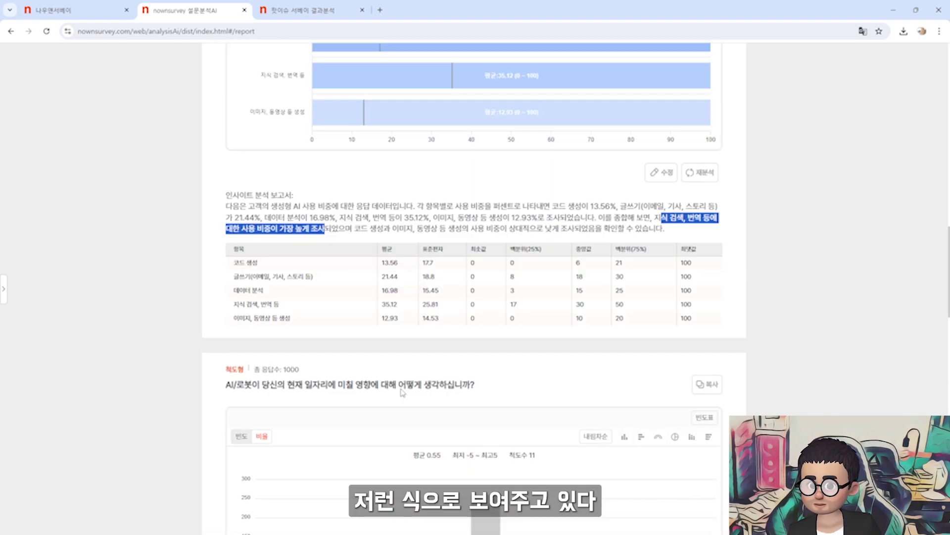
Review the job-impact scale chart and highlight its summary report title
{"action": "scroll", "coordinate": [375, 315], "scroll_direction": "down", "scroll_amount": 5}
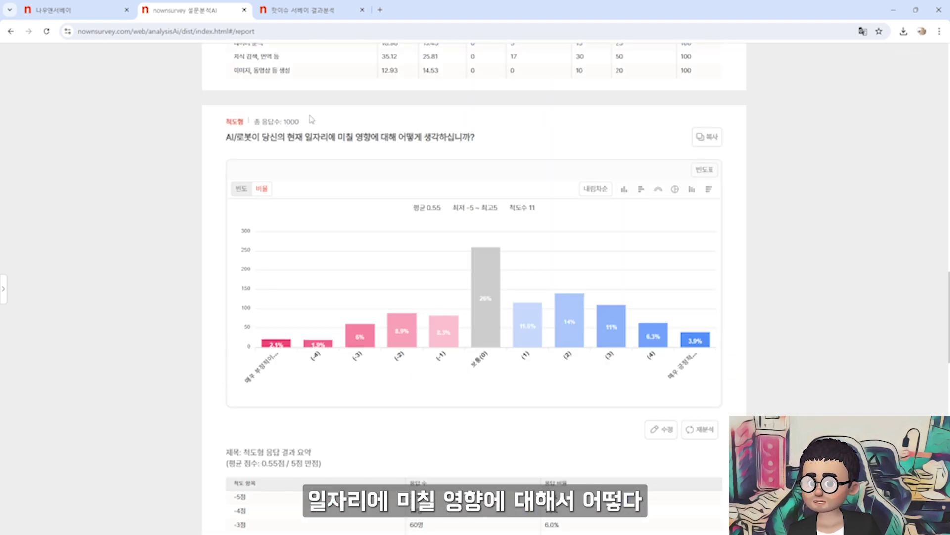
{"action": "scroll", "coordinate": [444, 210], "scroll_direction": "down", "scroll_amount": 2}
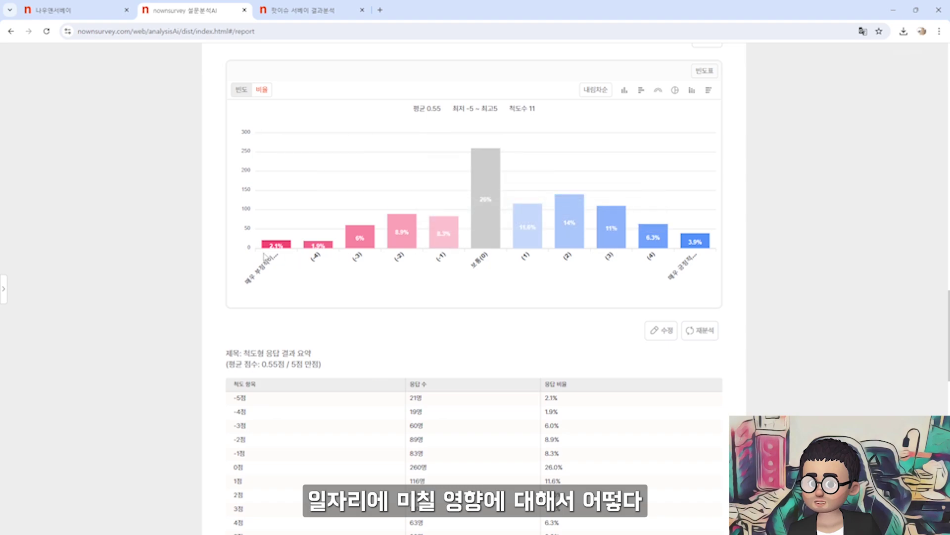
{"action": "mouse_move", "coordinate": [614, 236]}
{"action": "mouse_move", "coordinate": [496, 233]}
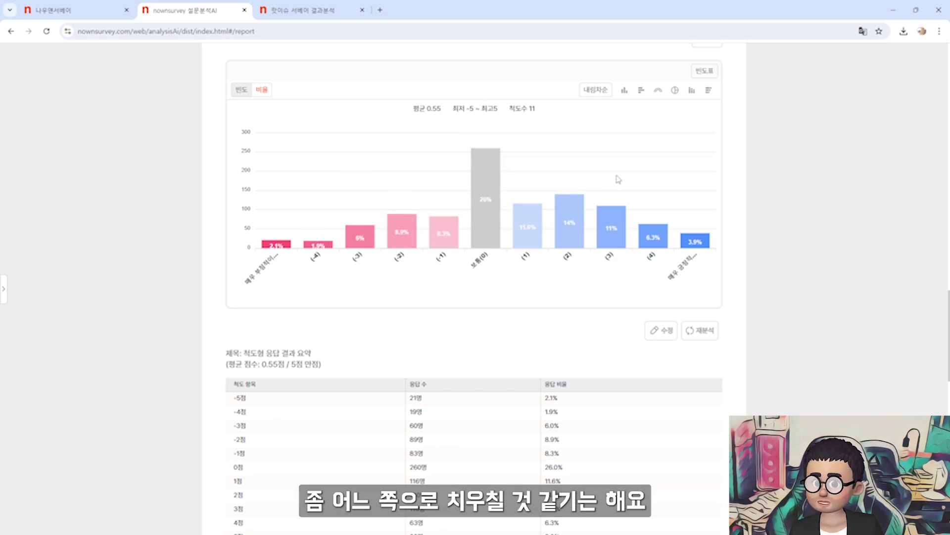
{"action": "scroll", "coordinate": [588, 284], "scroll_direction": "down", "scroll_amount": 3}
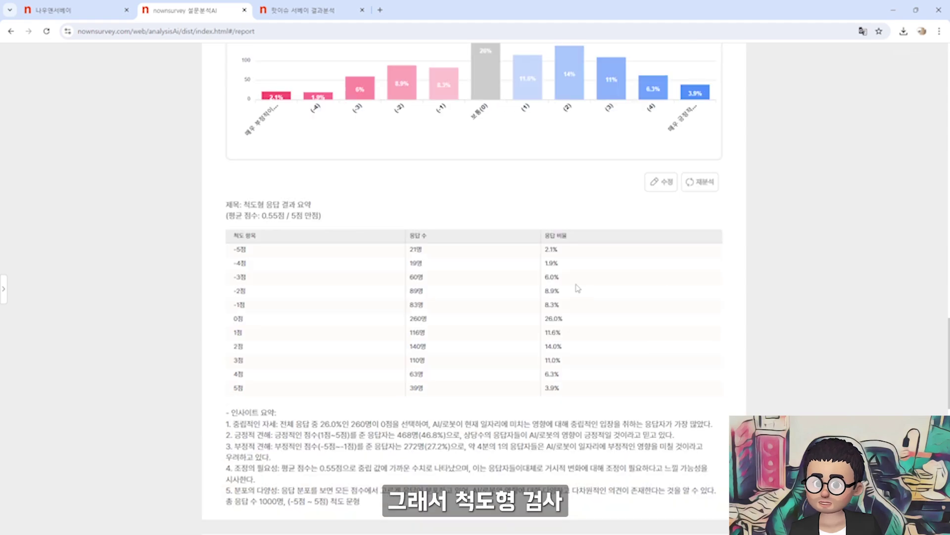
{"action": "left_click_drag", "start_coordinate": [241, 204], "coordinate": [584, 333]}
Read the insight summary, including the first insight about neutral responses
{"action": "scroll", "coordinate": [331, 206], "scroll_direction": "down", "scroll_amount": 1}
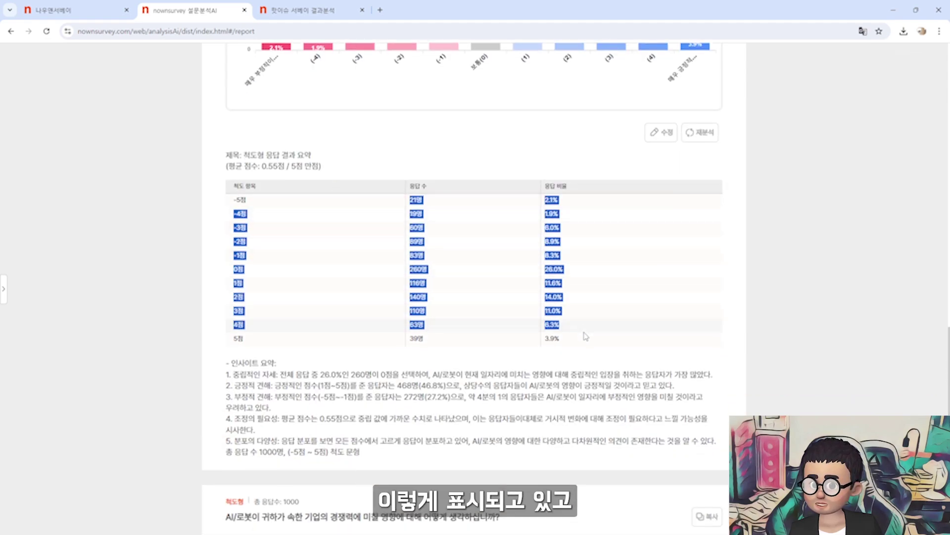
{"action": "scroll", "coordinate": [586, 331], "scroll_direction": "down", "scroll_amount": 2}
{"action": "scroll", "coordinate": [585, 331], "scroll_direction": "down", "scroll_amount": 1}
{"action": "left_click_drag", "start_coordinate": [231, 276], "coordinate": [634, 275]}
{"action": "scroll", "coordinate": [463, 301], "scroll_direction": "up", "scroll_amount": 8}
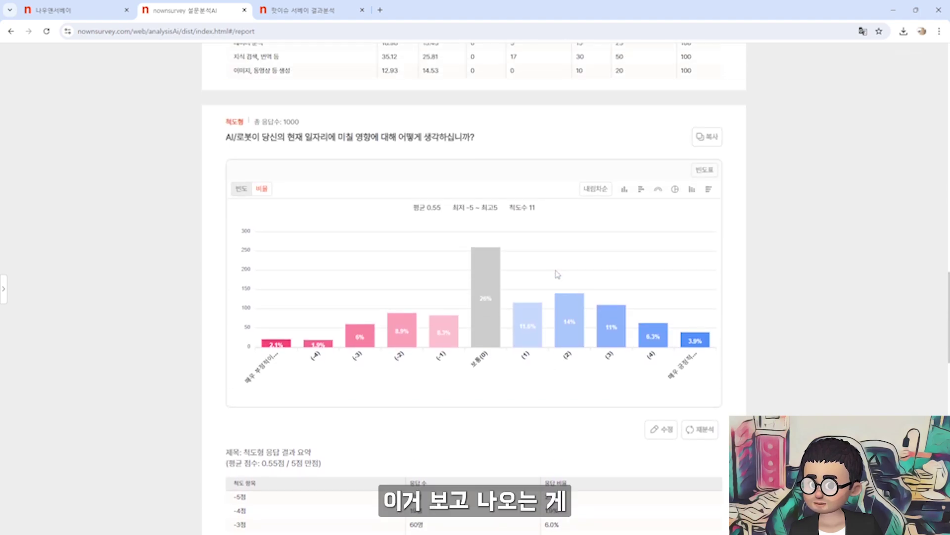
{"action": "scroll", "coordinate": [462, 301], "scroll_direction": "down", "scroll_amount": 8}
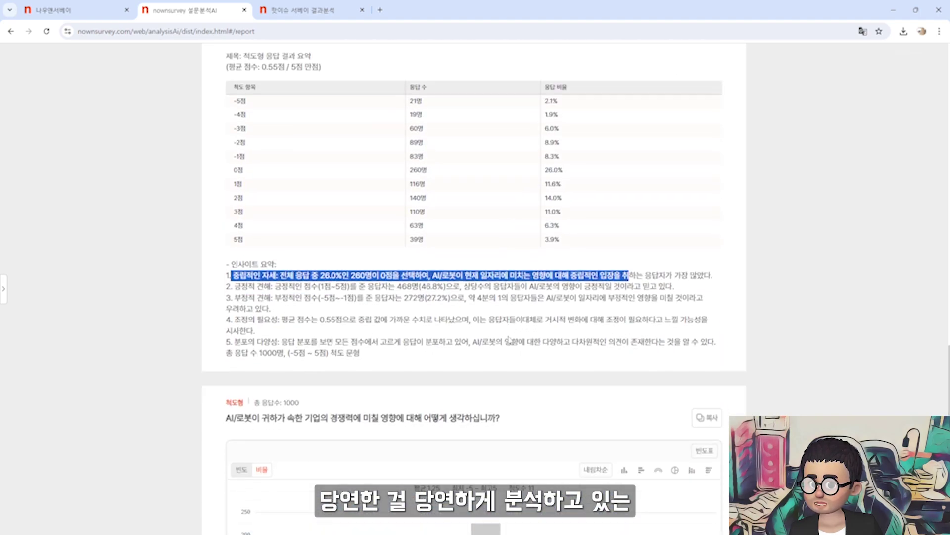
{"action": "left_click", "coordinate": [262, 287]}
{"action": "left_click_drag", "start_coordinate": [228, 264], "coordinate": [408, 362]}
{"action": "left_click", "coordinate": [408, 361]}
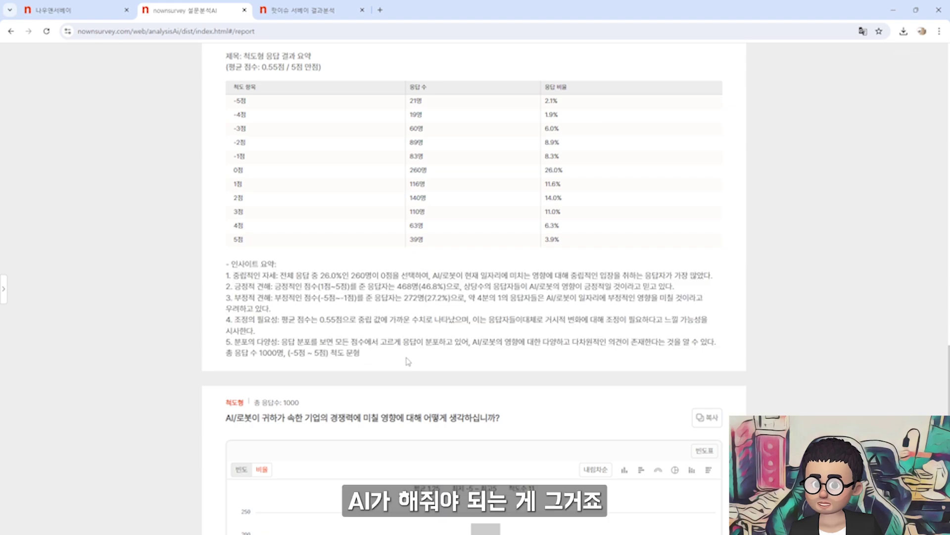
Review the NPS report with its -19 score and continue to the keyword word cloud
{"action": "scroll", "coordinate": [408, 362], "scroll_direction": "down", "scroll_amount": 10}
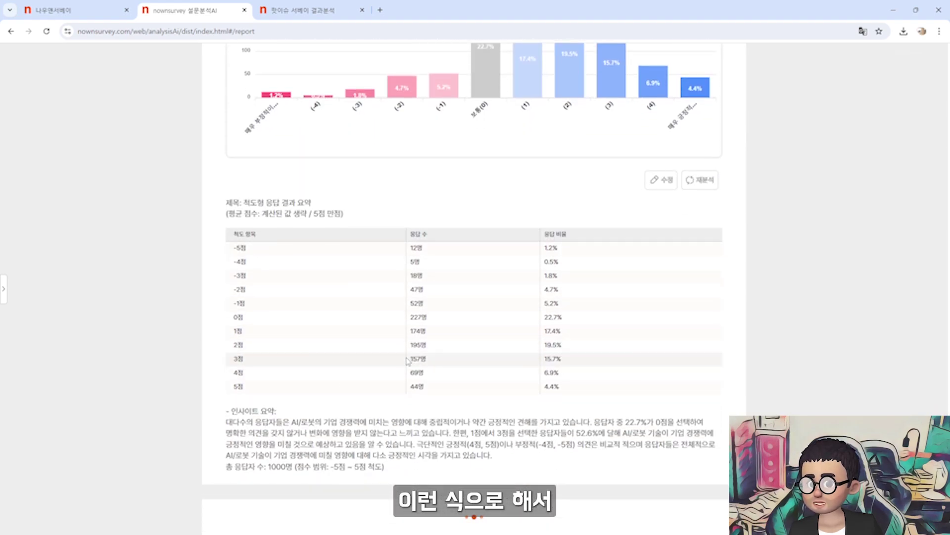
{"action": "scroll", "coordinate": [424, 361], "scroll_direction": "down", "scroll_amount": 13}
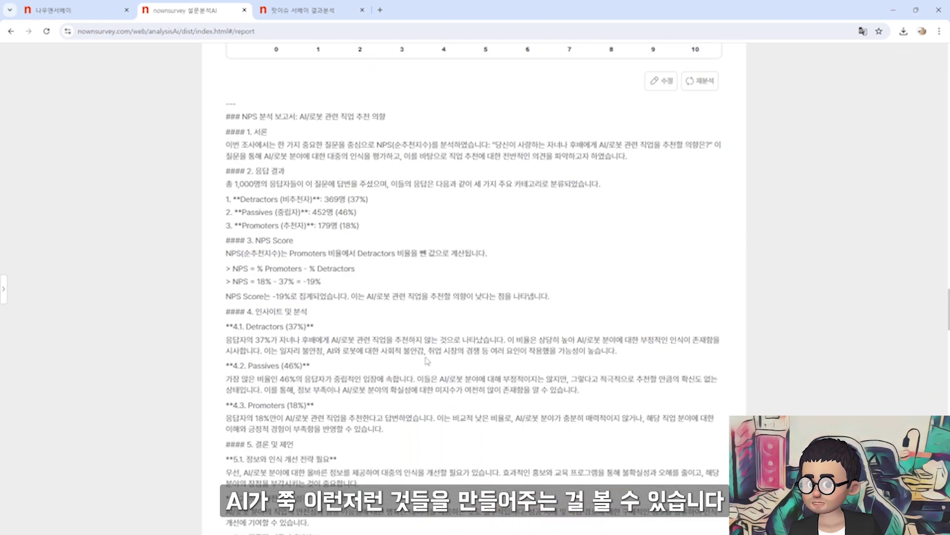
{"action": "scroll", "coordinate": [427, 360], "scroll_direction": "up", "scroll_amount": 3}
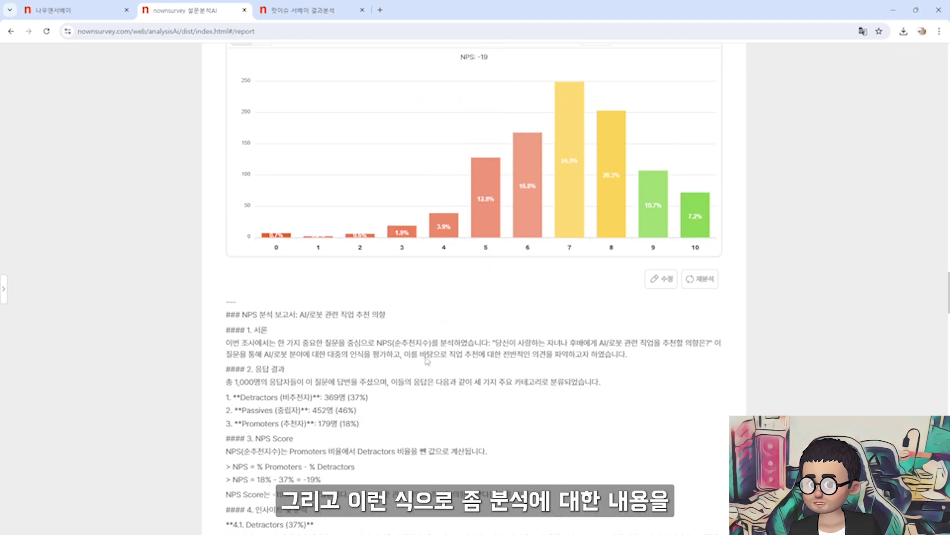
{"action": "scroll", "coordinate": [427, 360], "scroll_direction": "down", "scroll_amount": 2}
{"action": "left_click_drag", "start_coordinate": [225, 166], "coordinate": [475, 470]}
{"action": "left_click", "coordinate": [469, 377]}
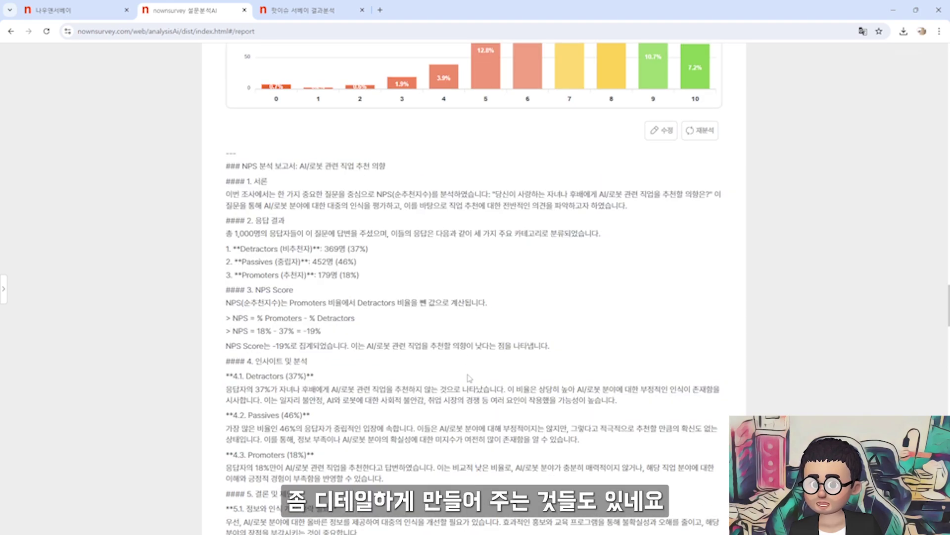
{"action": "scroll", "coordinate": [469, 378], "scroll_direction": "down", "scroll_amount": 20}
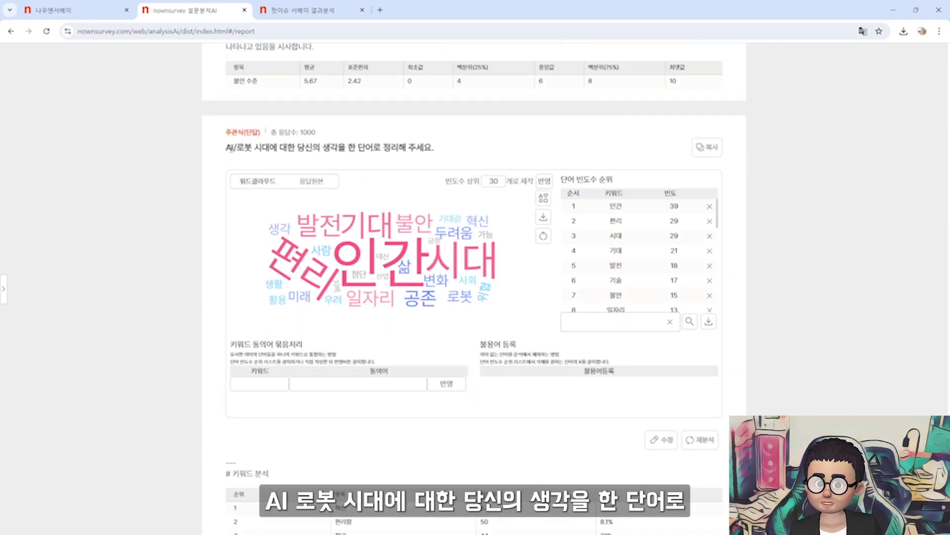
{"action": "left_click_drag", "start_coordinate": [227, 147], "coordinate": [437, 150]}
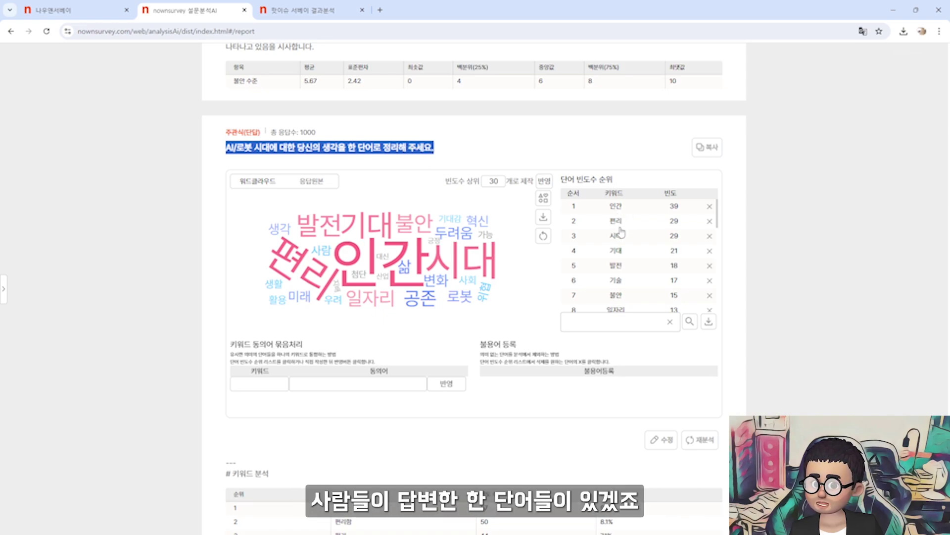
{"action": "left_click", "coordinate": [318, 187]}
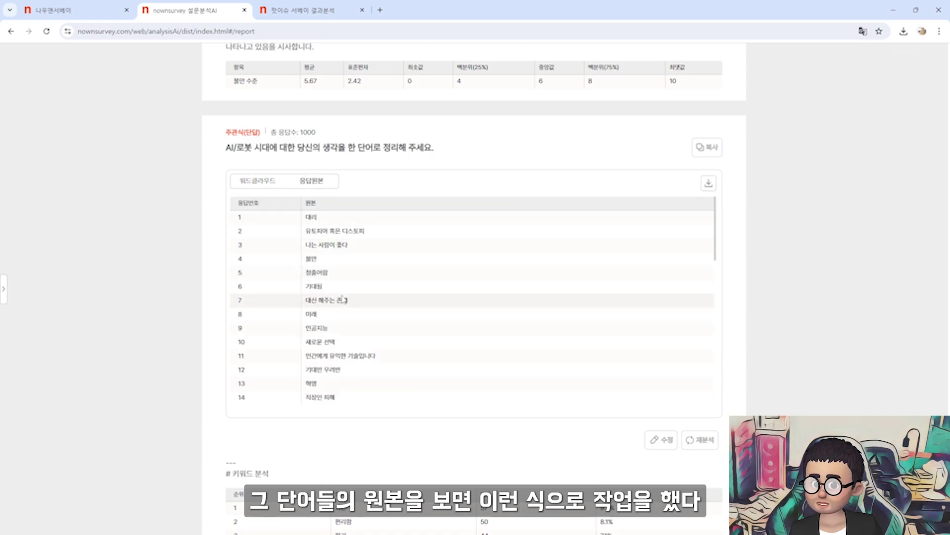
{"action": "scroll", "coordinate": [342, 300], "scroll_direction": "down", "scroll_amount": 4}
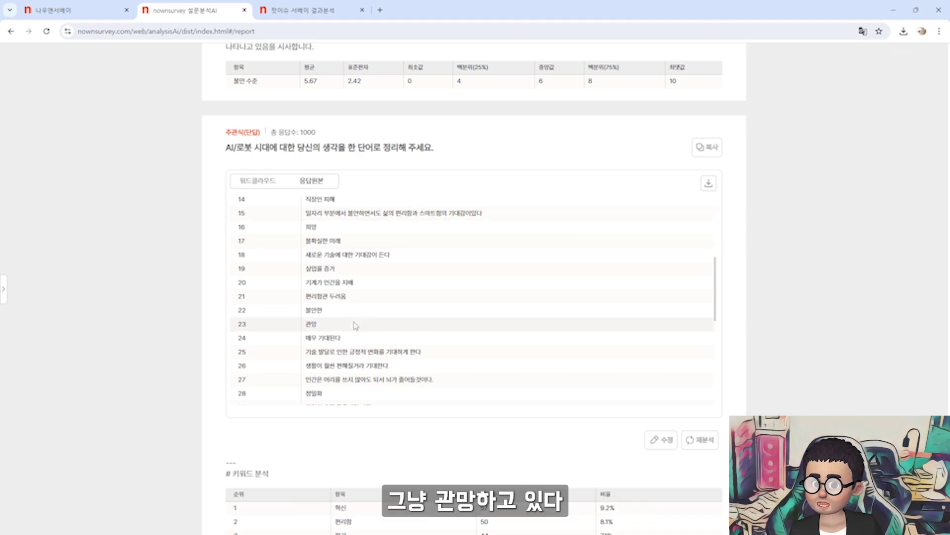
{"action": "scroll", "coordinate": [356, 325], "scroll_direction": "up", "scroll_amount": 4}
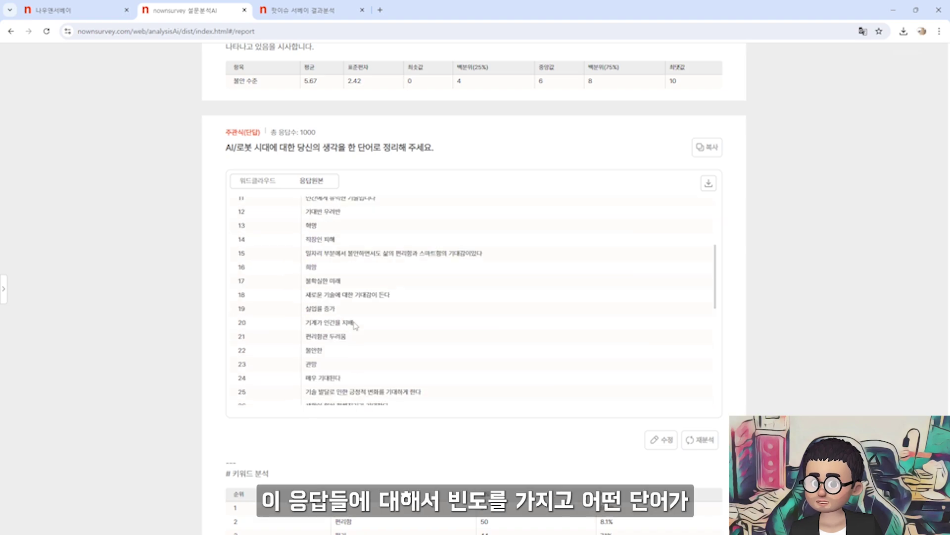
{"action": "left_click", "coordinate": [263, 186]}
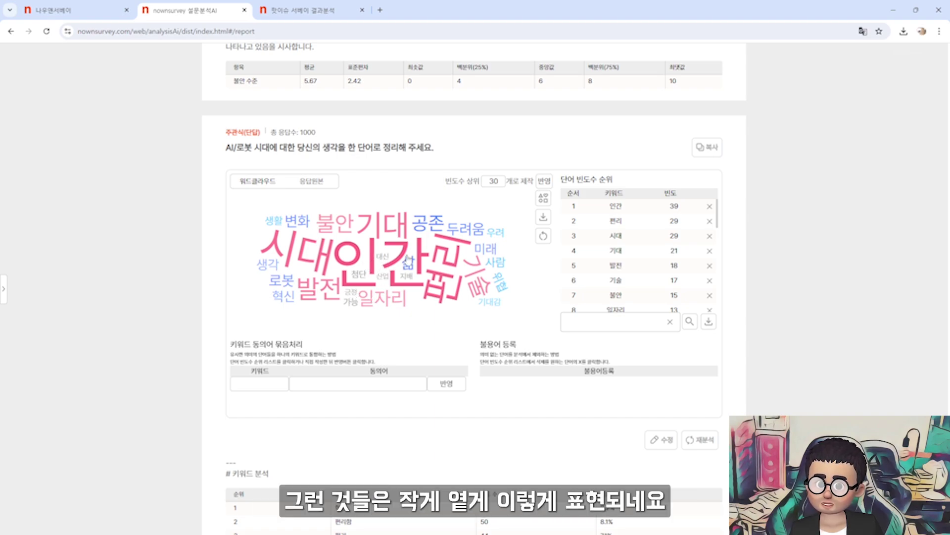
Change the 빈도수 상위 keyword count from 30 to 10 and apply it with 반영
{"action": "double_click", "coordinate": [491, 181]}
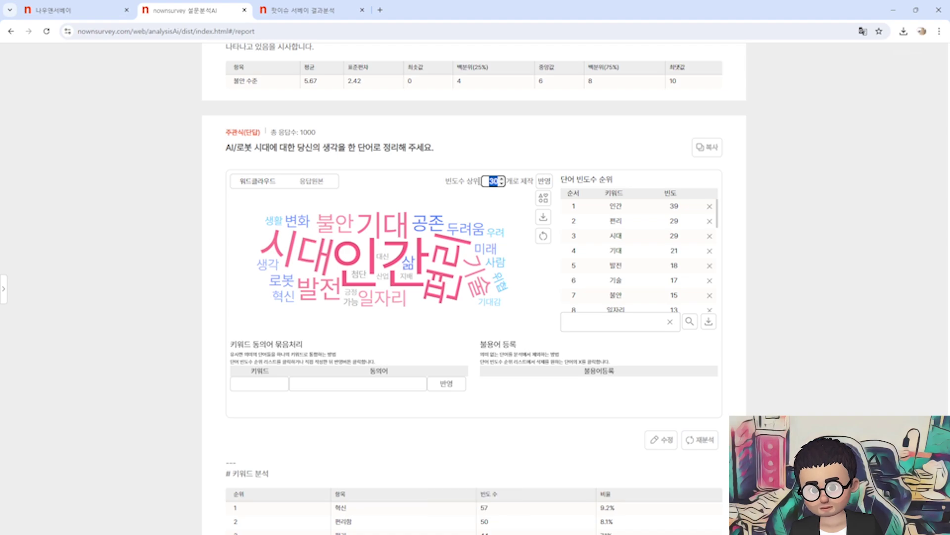
{"action": "type", "text": "10"}
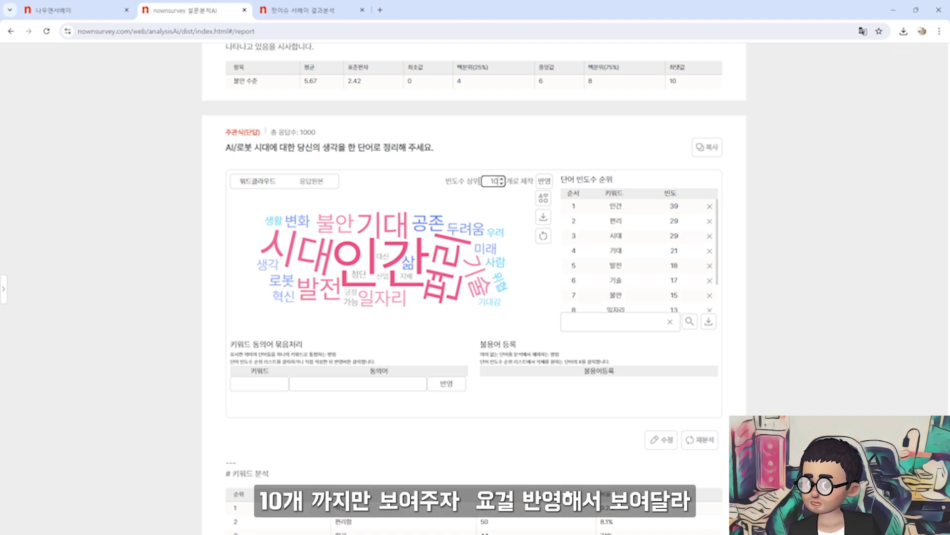
{"action": "left_click", "coordinate": [543, 181]}
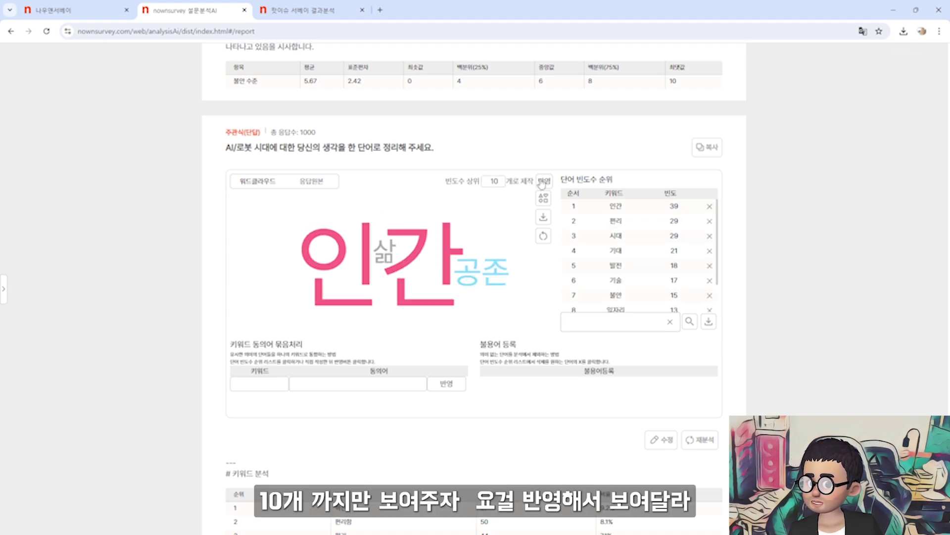
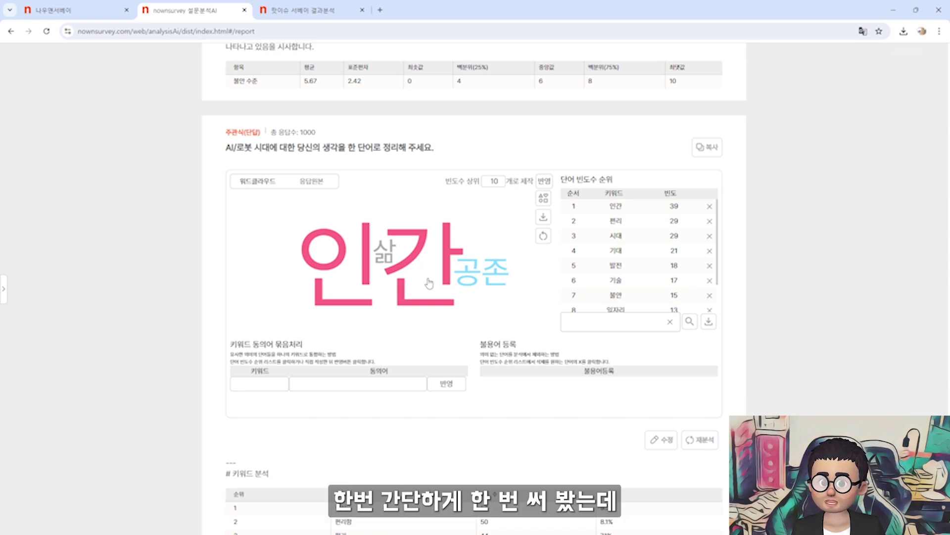
Look over the updated report, then switch to the first 나우앤서베이 tab showing the nownsurvey homepage
{"action": "scroll", "coordinate": [428, 283], "scroll_direction": "down", "scroll_amount": 3}
{"action": "scroll", "coordinate": [425, 279], "scroll_direction": "down", "scroll_amount": 15}
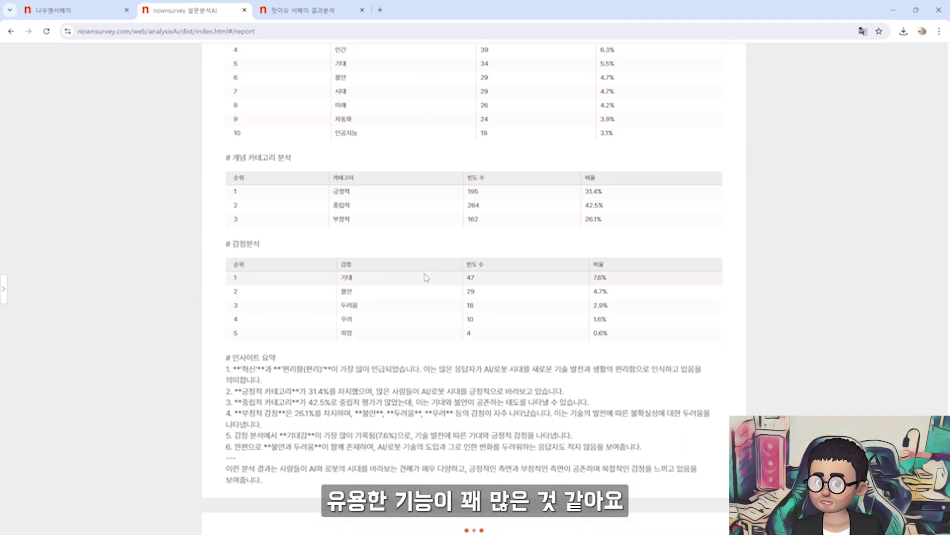
{"action": "scroll", "coordinate": [426, 279], "scroll_direction": "down", "scroll_amount": 10}
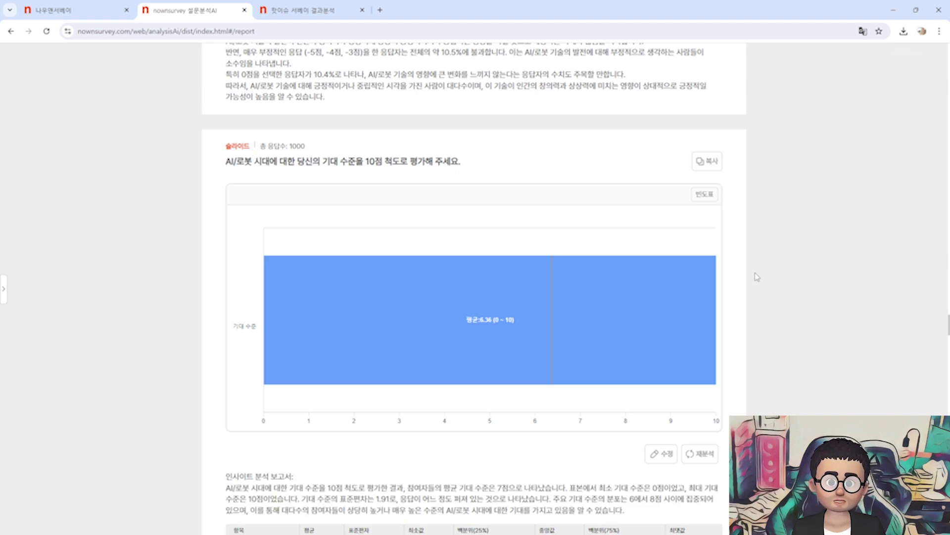
{"action": "scroll", "coordinate": [757, 277], "scroll_direction": "down", "scroll_amount": 1}
{"action": "scroll", "coordinate": [757, 277], "scroll_direction": "up", "scroll_amount": 4}
{"action": "scroll", "coordinate": [757, 277], "scroll_direction": "up", "scroll_amount": 3}
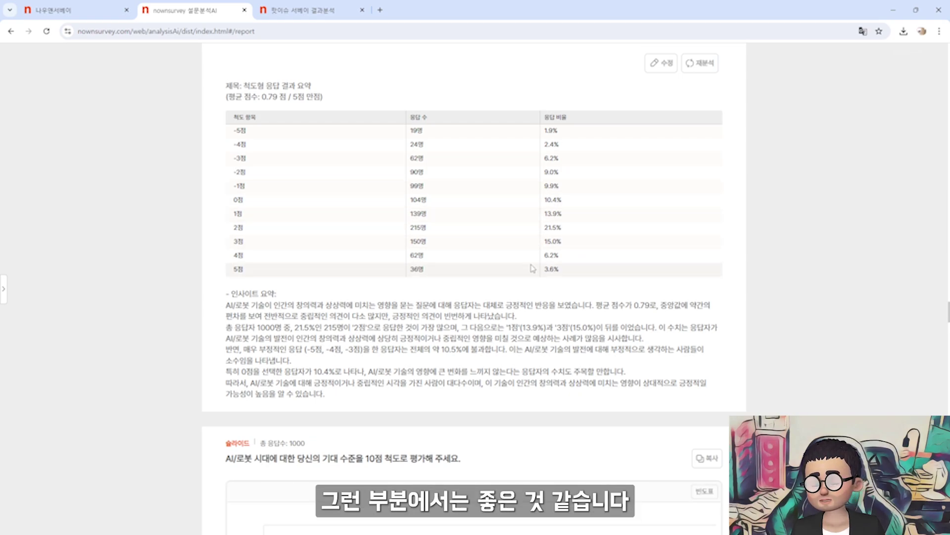
{"action": "scroll", "coordinate": [533, 269], "scroll_direction": "up", "scroll_amount": 8}
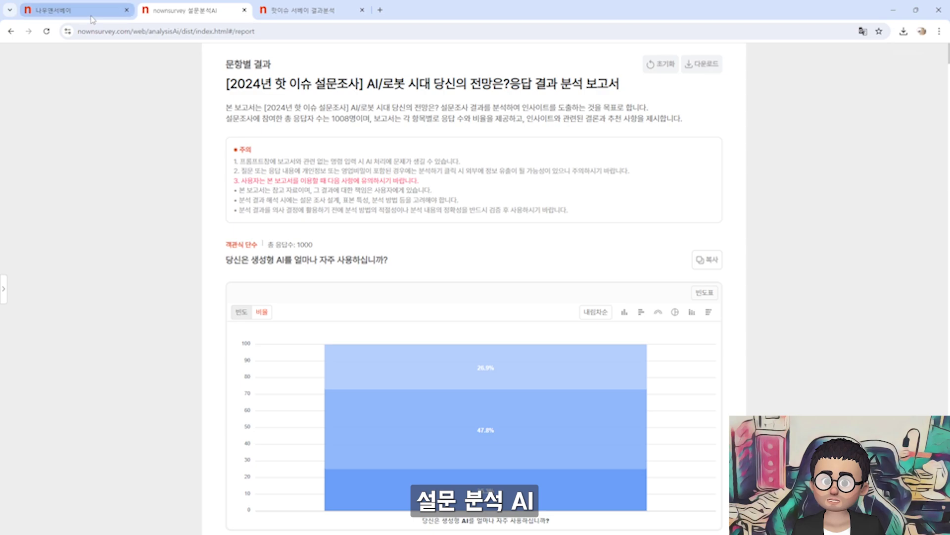
{"action": "mouse_move", "coordinate": [90, 20]}
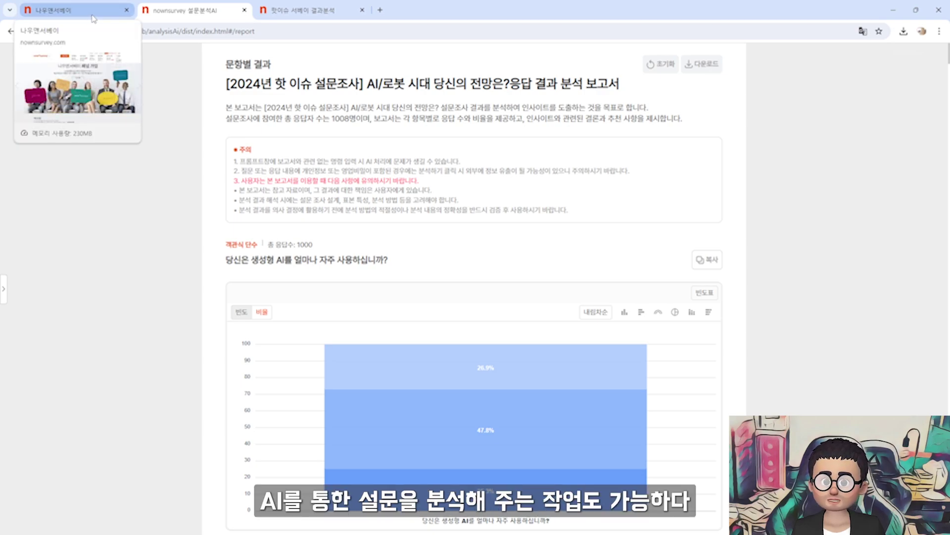
{"action": "left_click", "coordinate": [92, 19]}
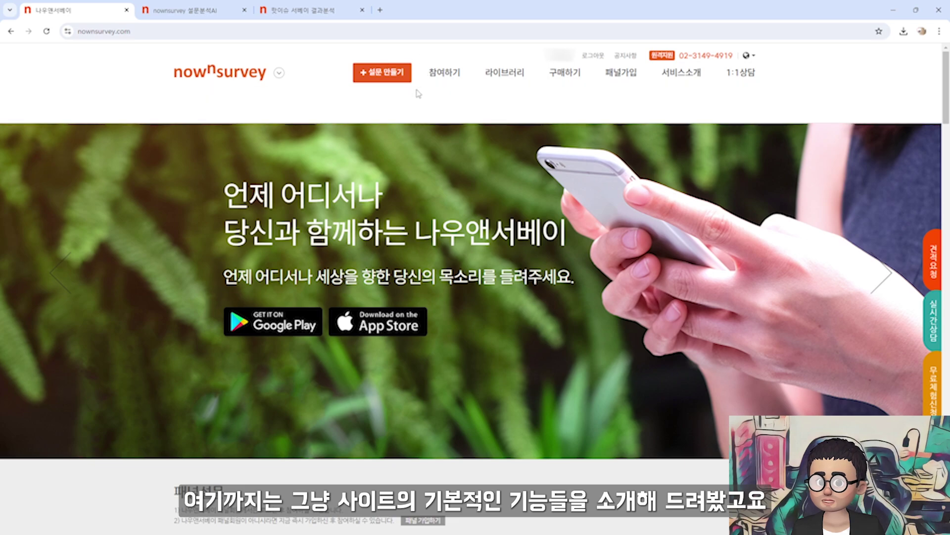